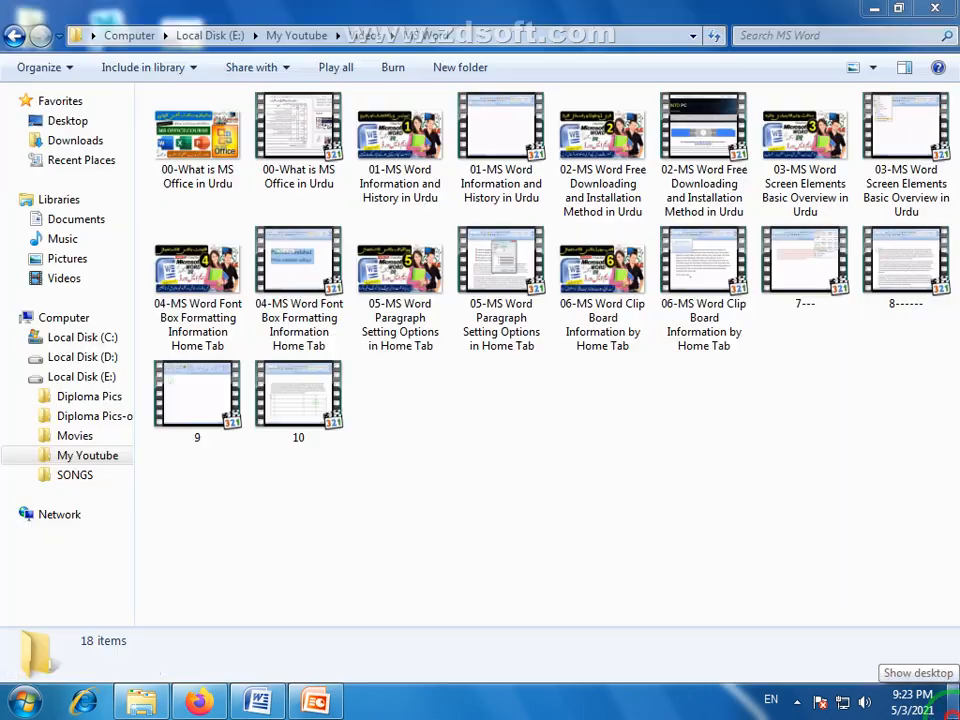
- Open a new blank Microsoft Word 2007 document from the desktop and maximize its window
left_click(955, 700)
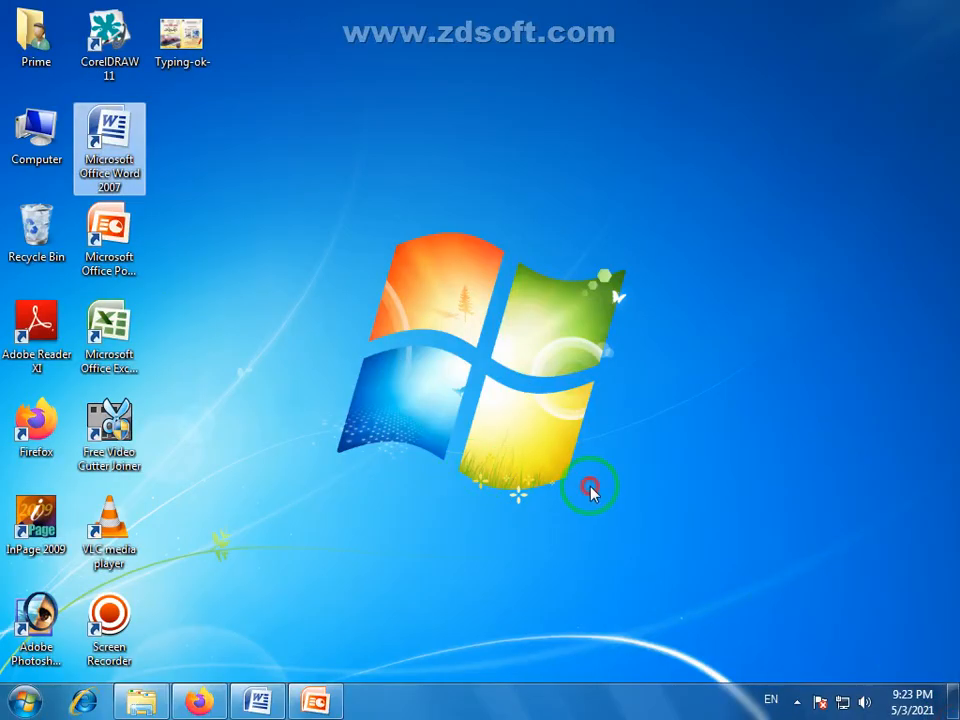
double_click(103, 130)
double_click(595, 112)
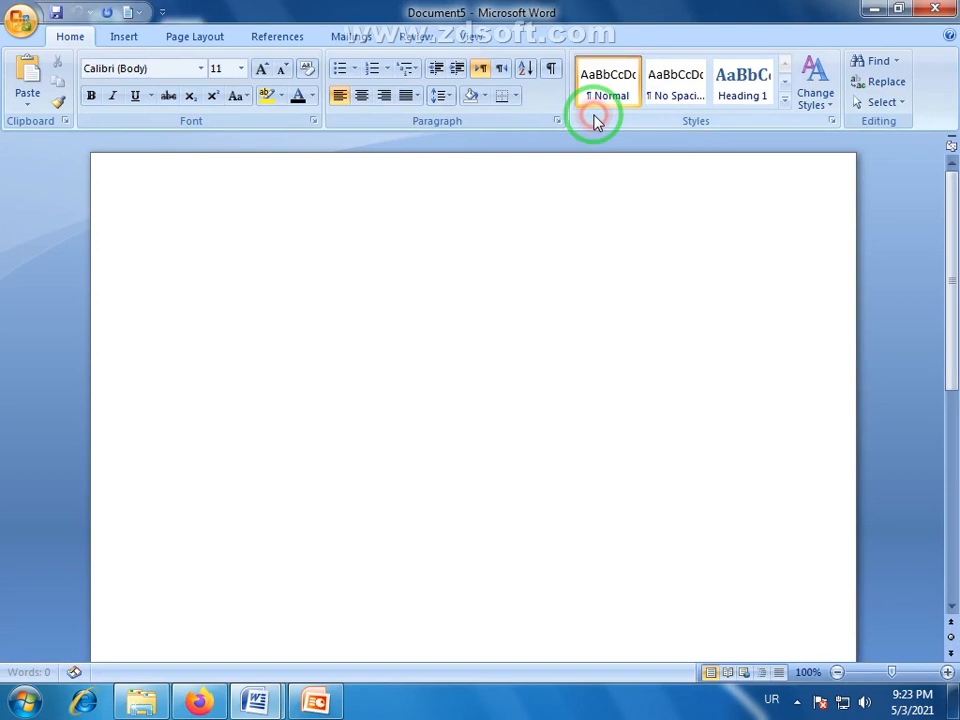
- Look over the categories of ready-made shapes that can be inserted
left_click(122, 40)
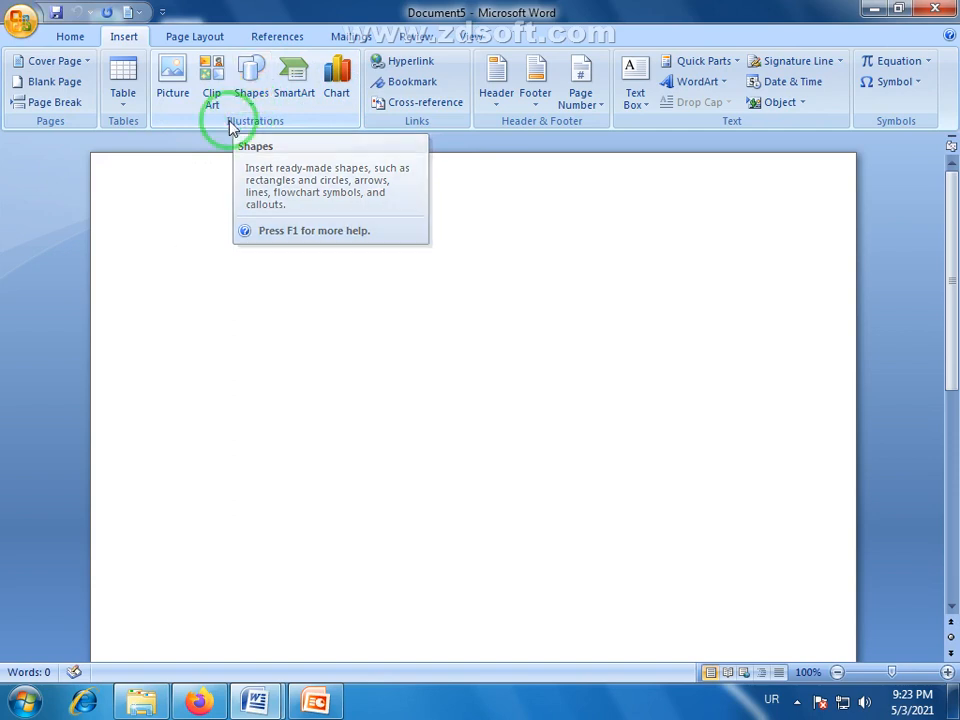
left_click(255, 103)
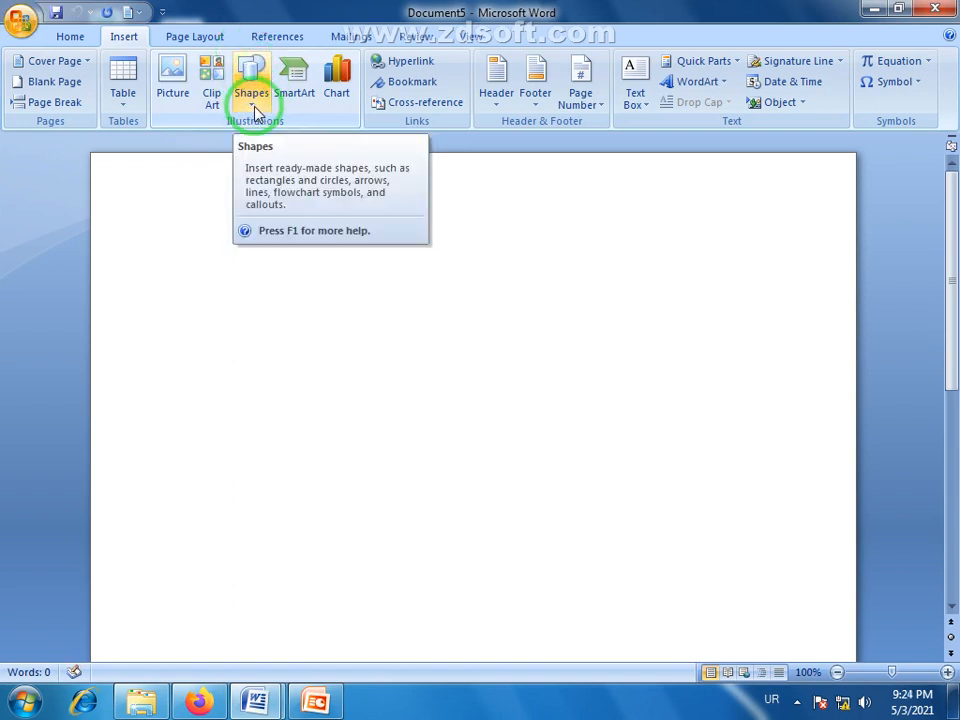
left_click(256, 112)
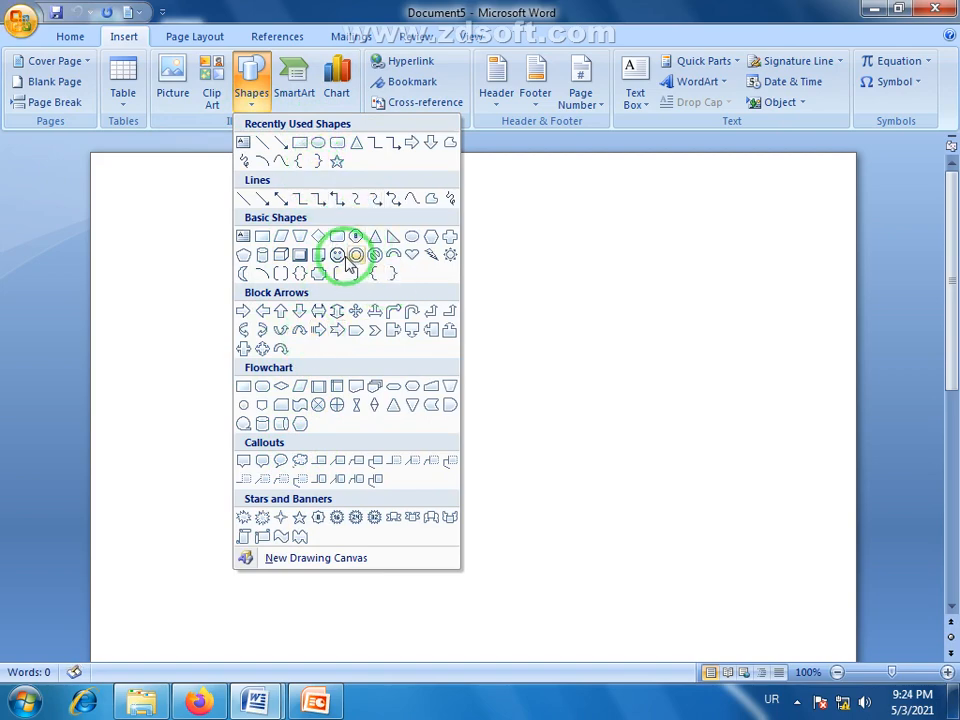
left_click(499, 234)
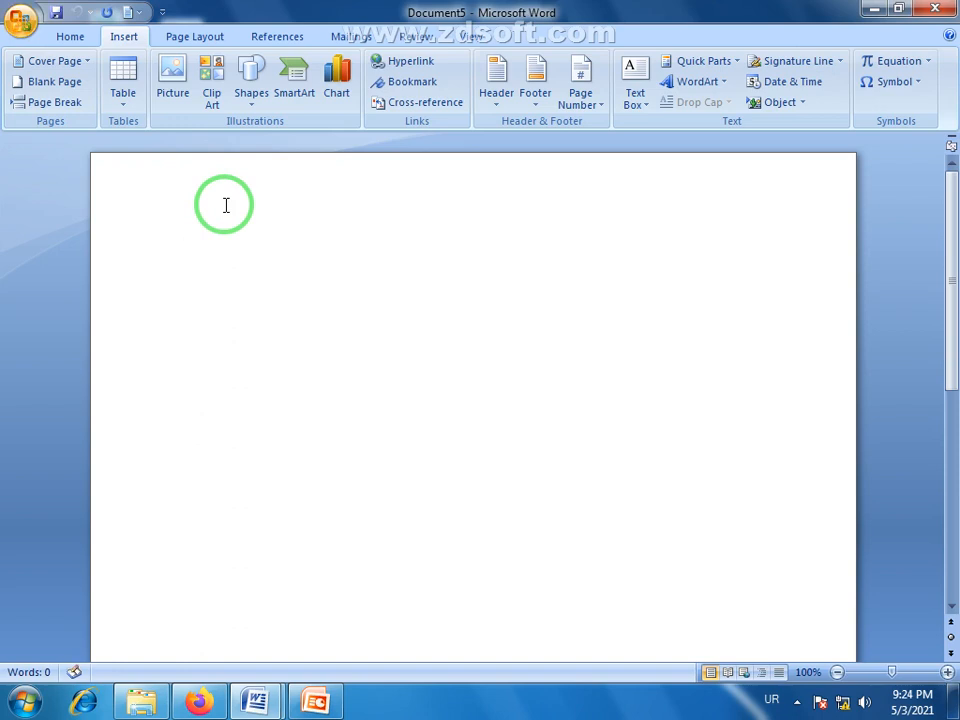
- Draw a rounded rectangle about 5.5 inches wide and 3.5 inches high on the page, and delete it
left_click(253, 113)
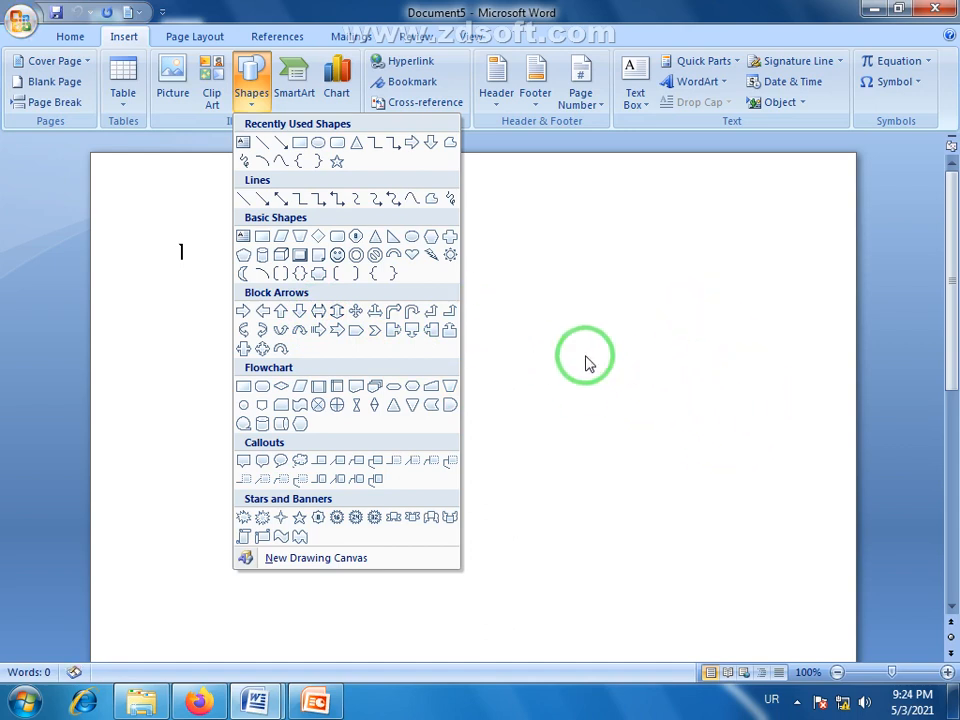
left_click(338, 146)
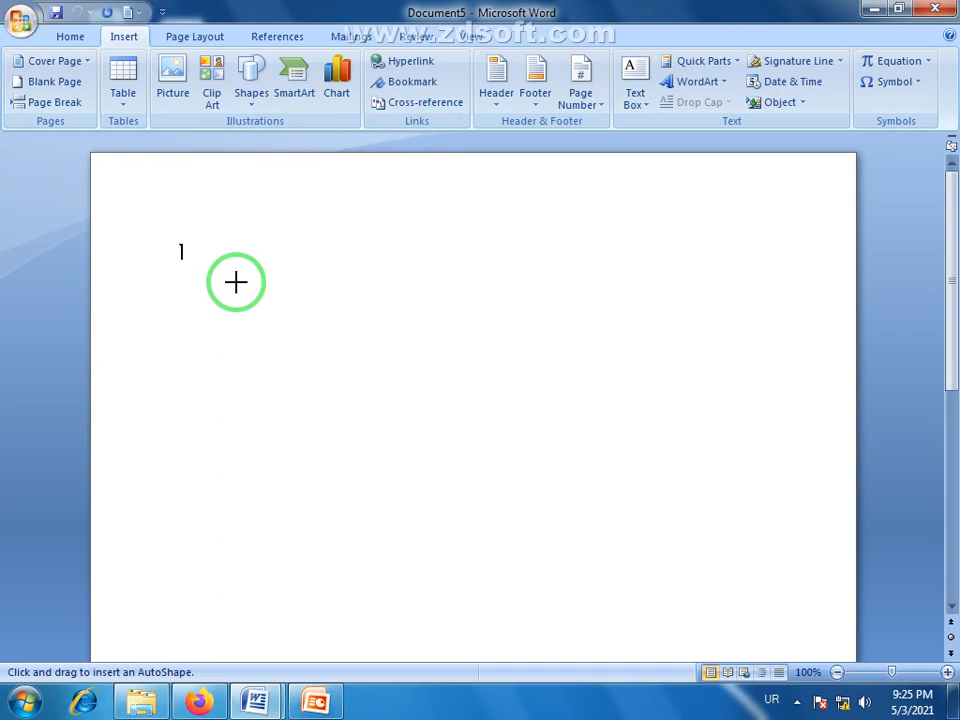
mouse_move(231, 281)
left_mouse_down()
mouse_move(308, 383)
mouse_move(532, 541)
mouse_move(722, 594)
mouse_move(705, 576)
mouse_move(715, 574)
left_mouse_up()
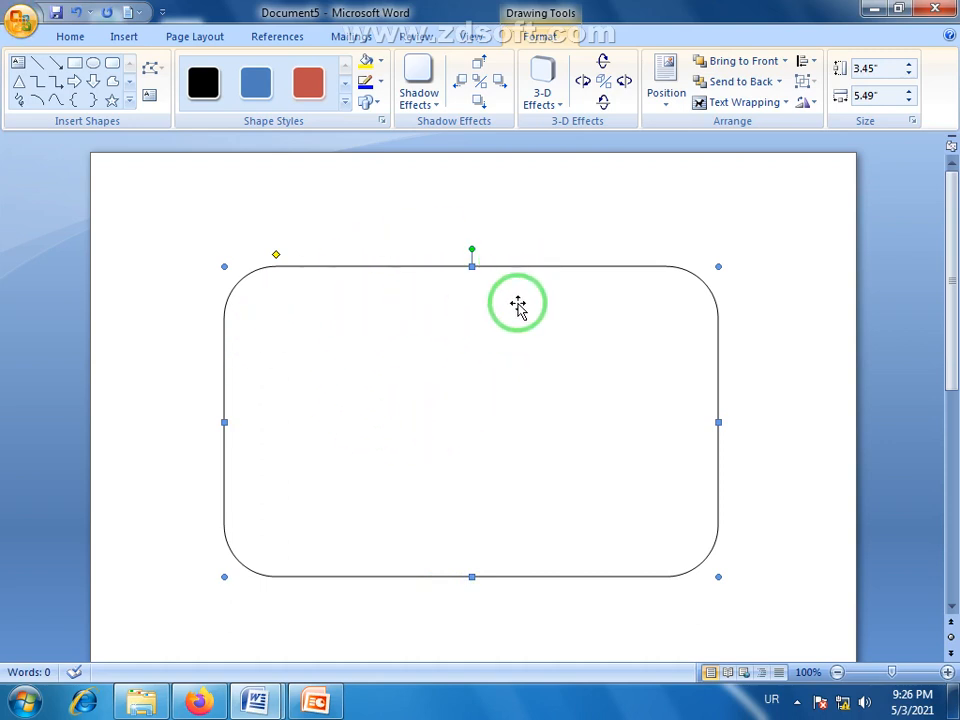
key("Delete")
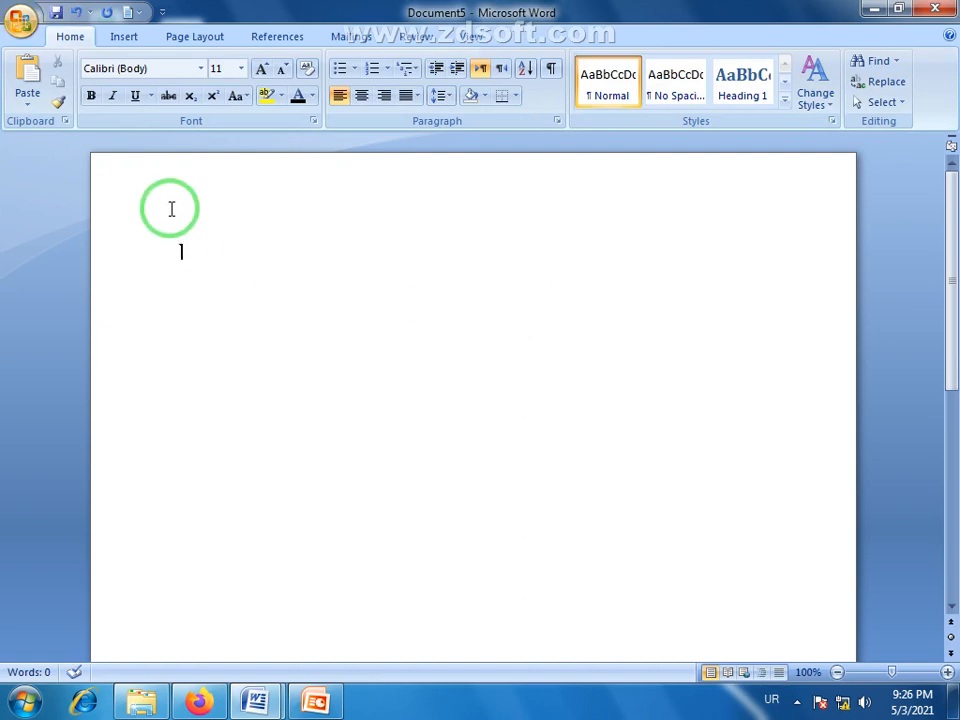
- Draw a rounded rectangle about 4.91 inches wide and 3.59 inches high in the middle of the page
left_click(124, 36)
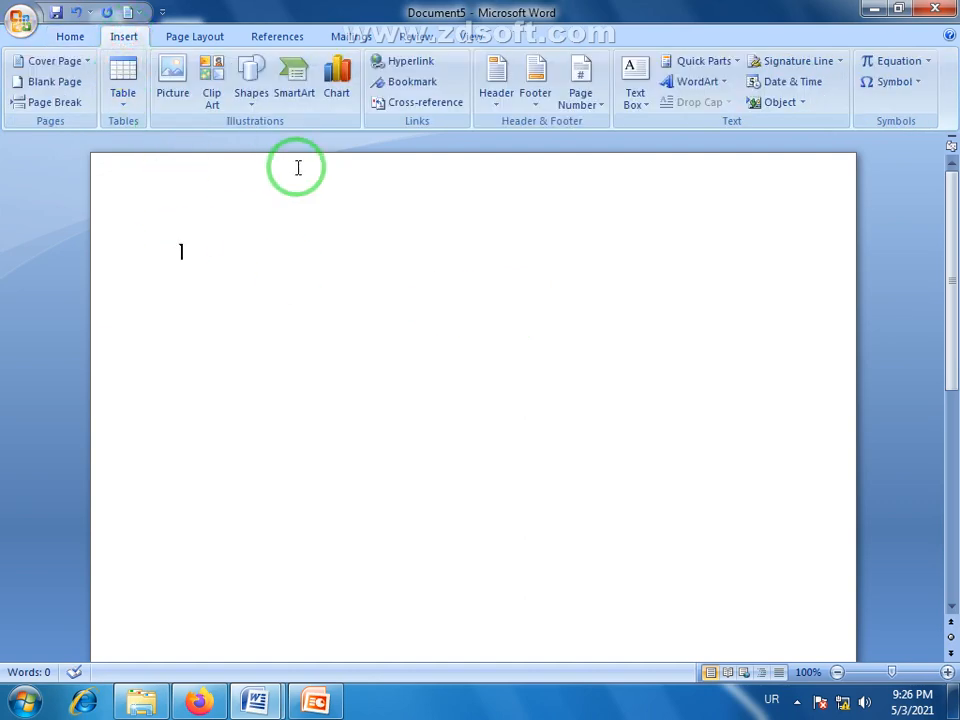
left_click(251, 100)
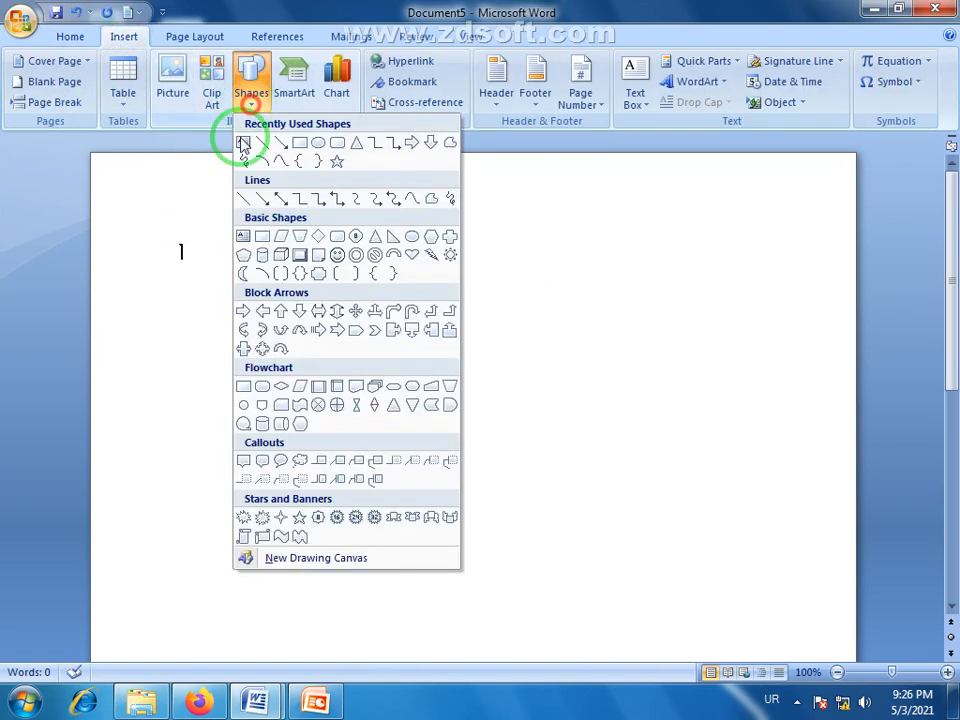
left_click(335, 144)
mouse_move(263, 268)
left_mouse_down()
mouse_move(330, 370)
mouse_move(704, 591)
left_mouse_up()
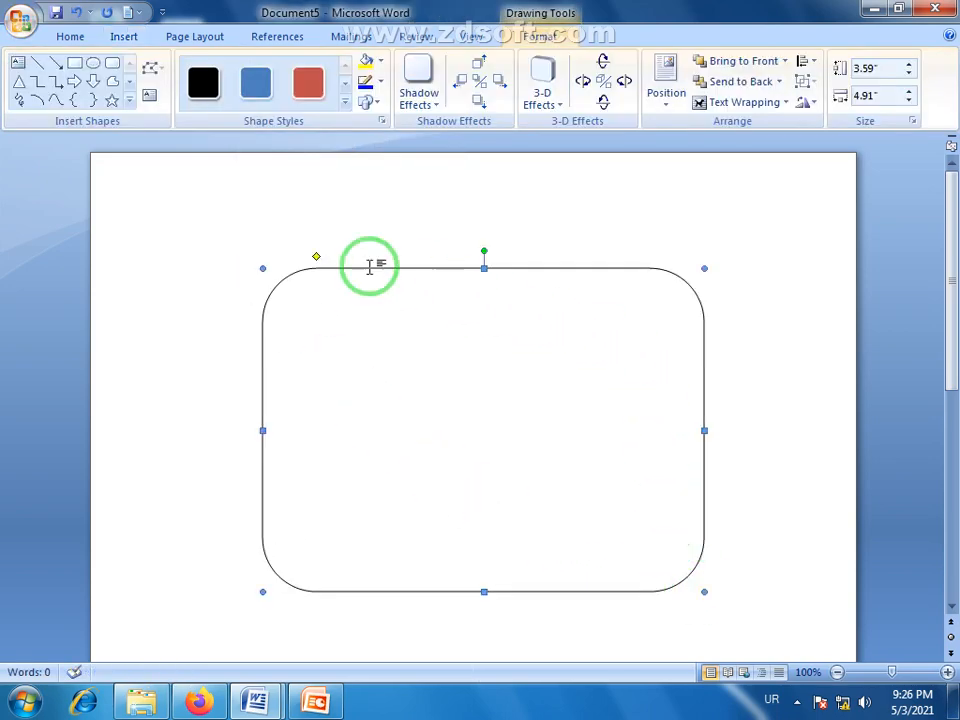
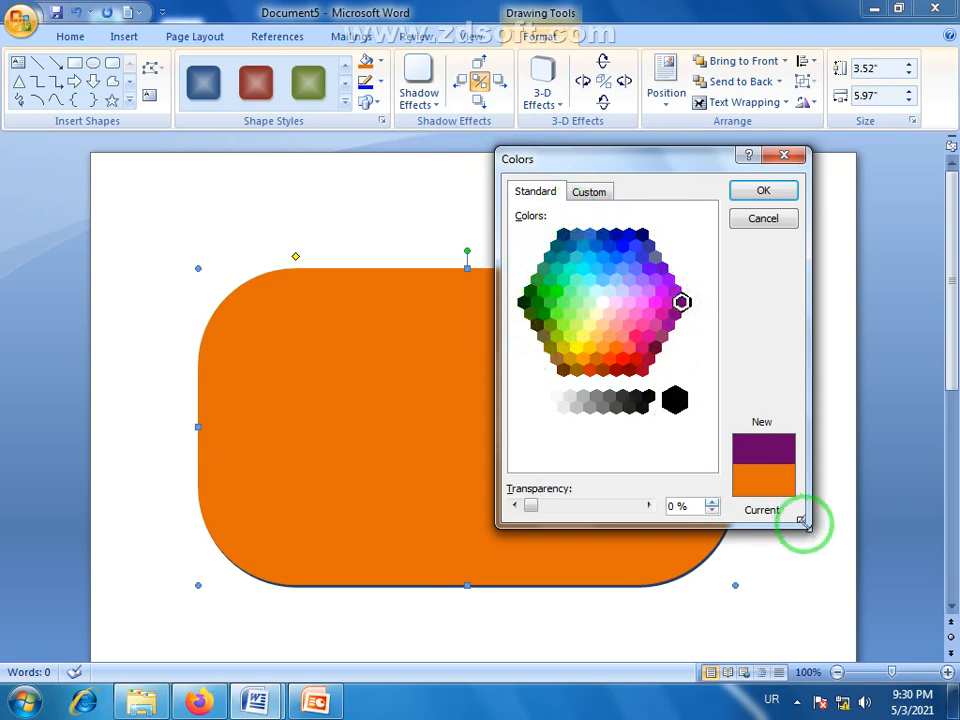
- Explore the custom color settings and fill the rounded rectangle with dark green from the standard colors
left_click(594, 197)
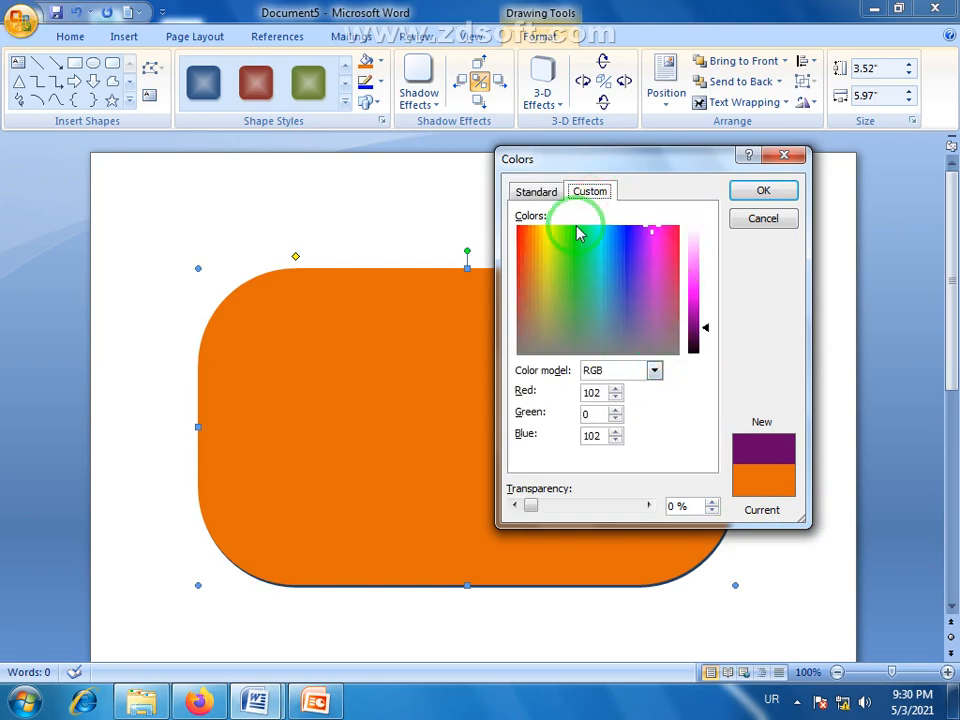
mouse_move(705, 326)
left_mouse_down()
mouse_move(705, 306)
mouse_move(708, 325)
left_mouse_up()
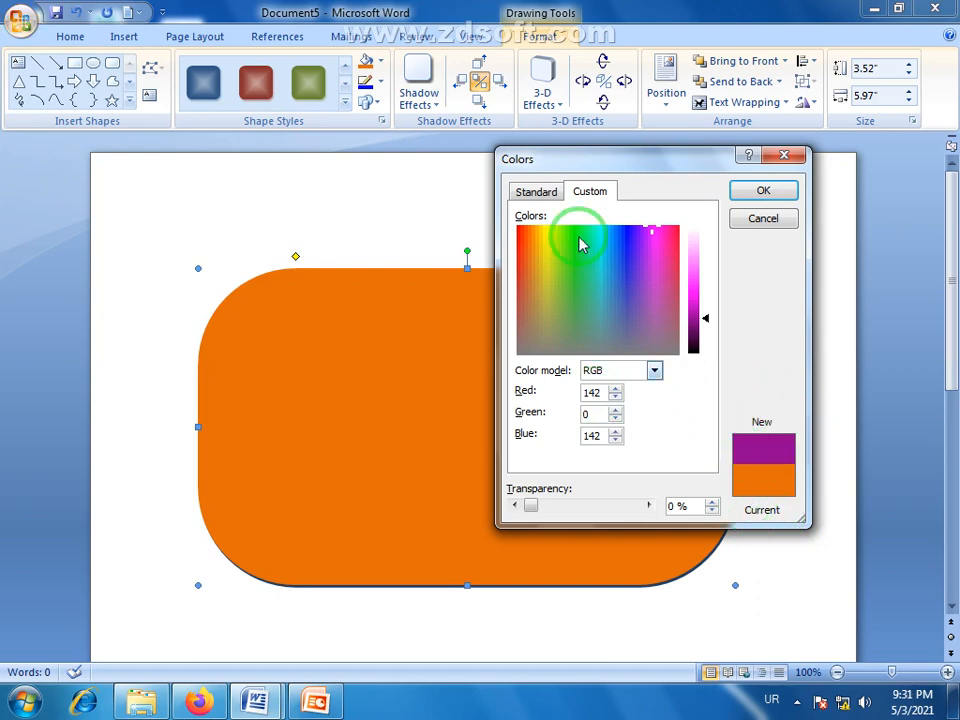
left_click(540, 193)
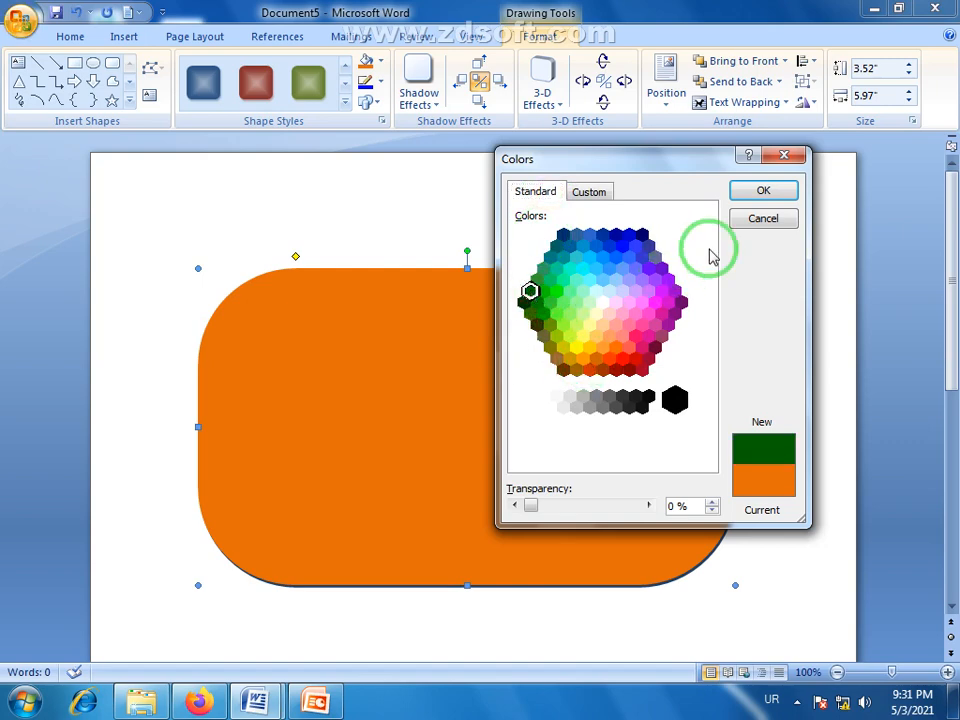
left_click(748, 191)
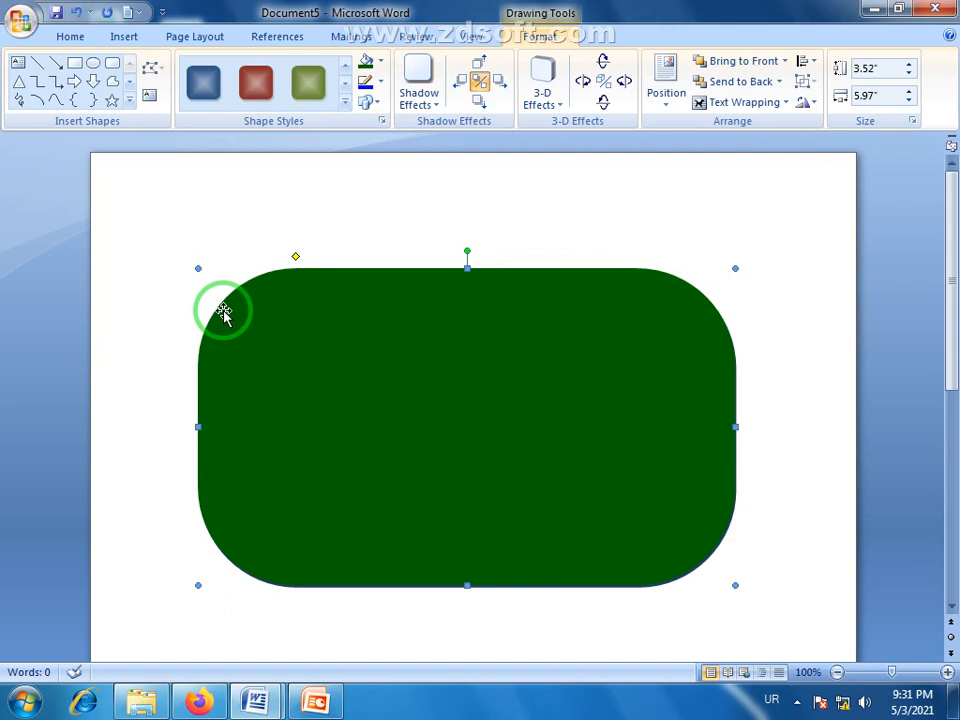
- Fill the rounded rectangle with the picture Typing-ok- from the Desktop folder
left_click(383, 66)
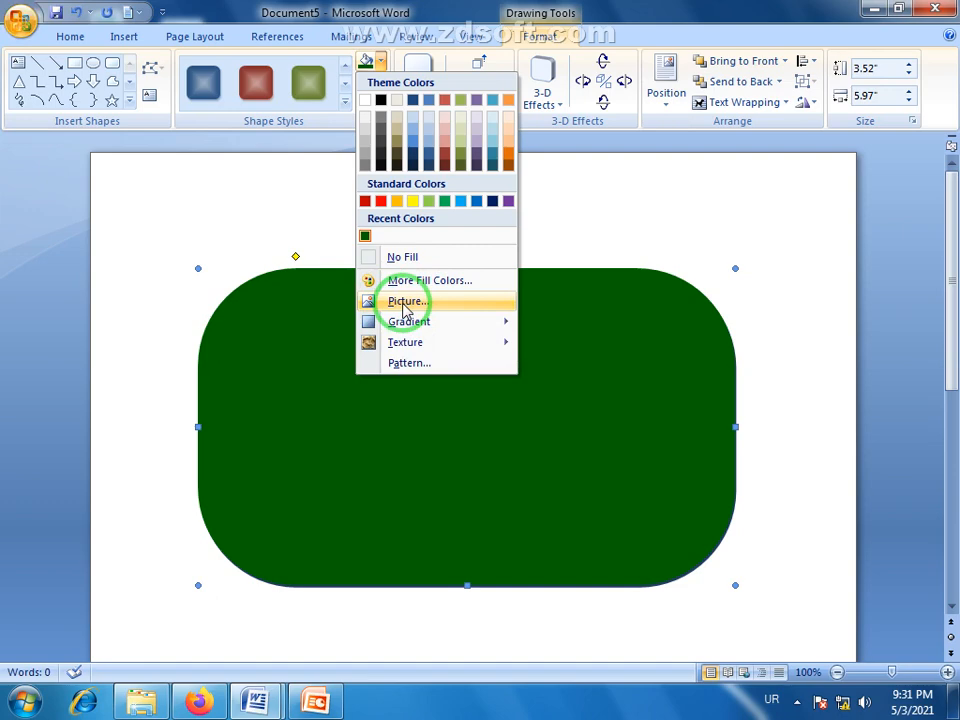
left_click(404, 308)
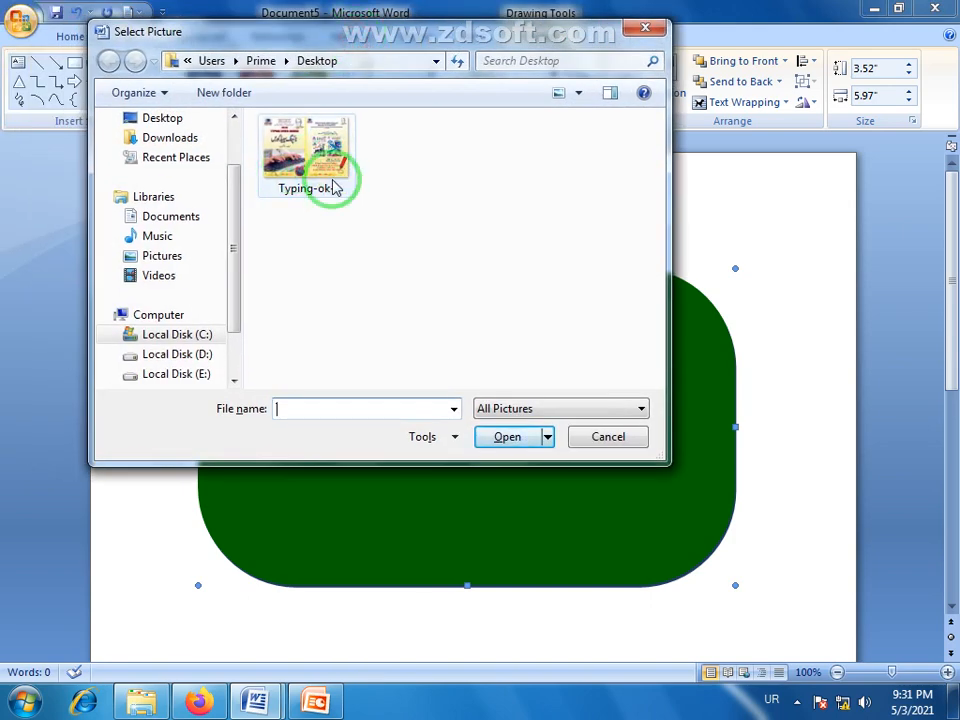
left_click_drag(234, 201, 236, 208)
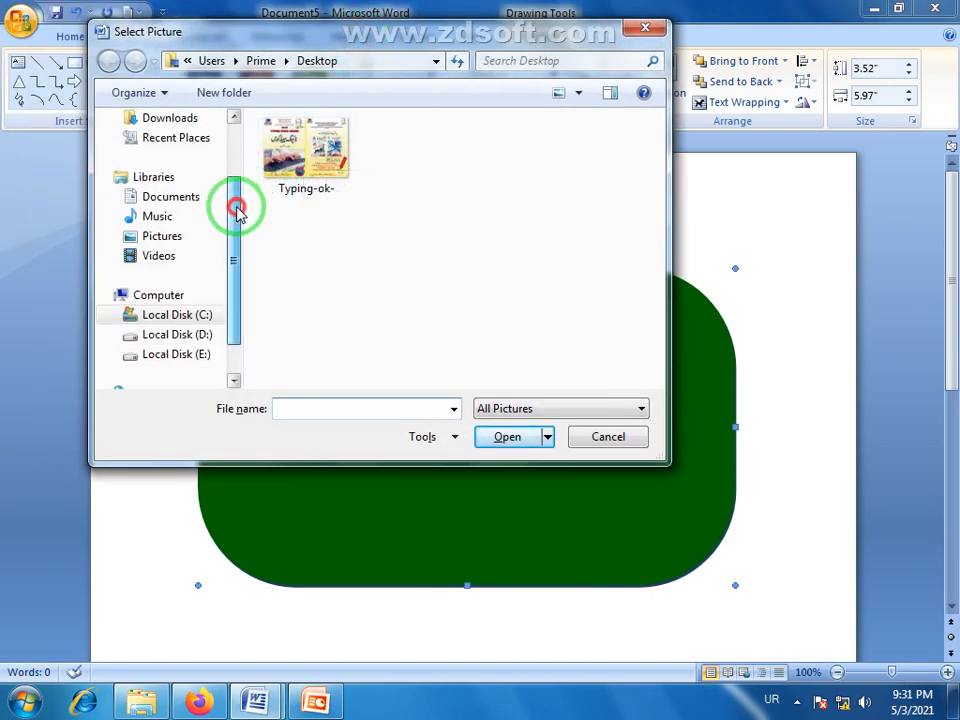
left_click(298, 147)
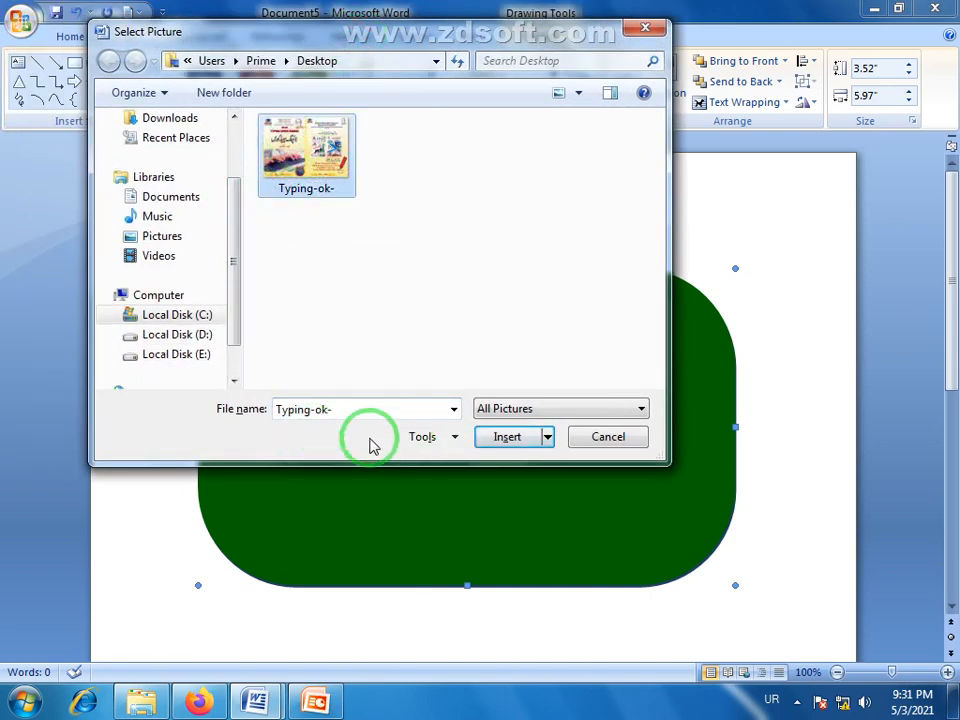
left_click(506, 440)
- Move the picture-filled shape slightly up and to the right, and stretch its lower edge to a height of about 4.03 inches
left_click_drag(417, 441, 446, 409)
left_click_drag(492, 562, 497, 600)
right_click(446, 350)
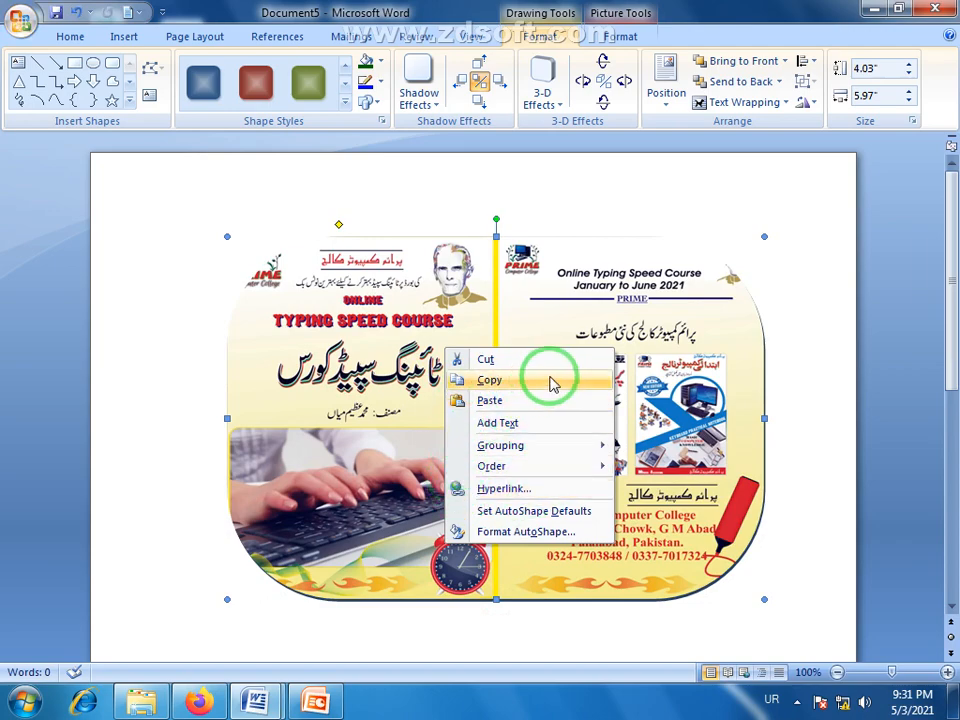
- Replace the shape's fill picture with the penguins photo from the Sample Pictures folder
left_click(380, 60)
left_click(378, 300)
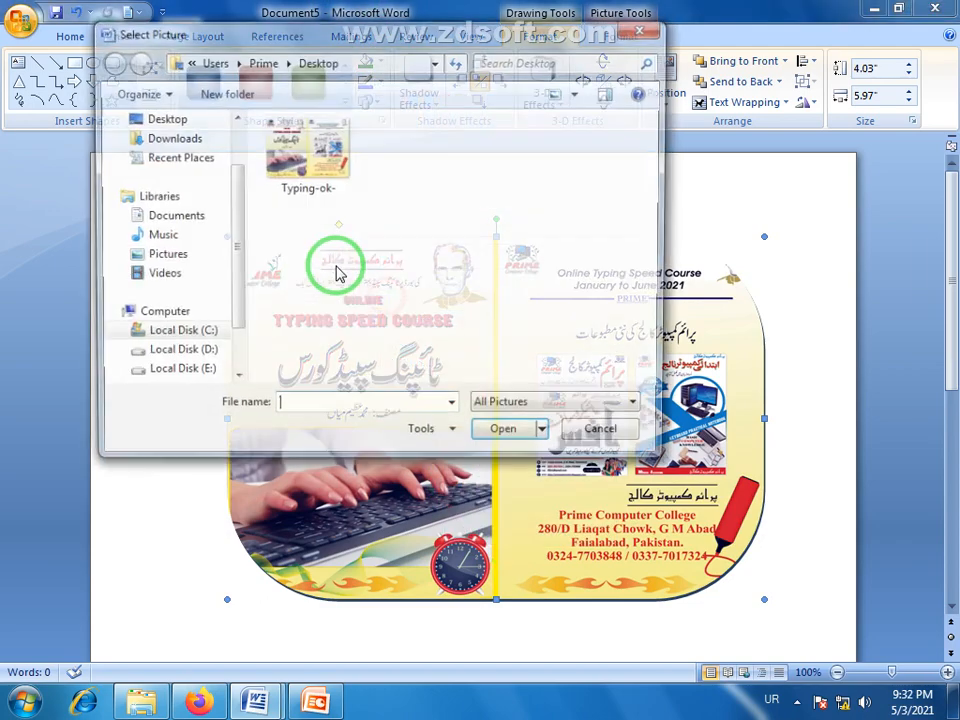
left_click(163, 257)
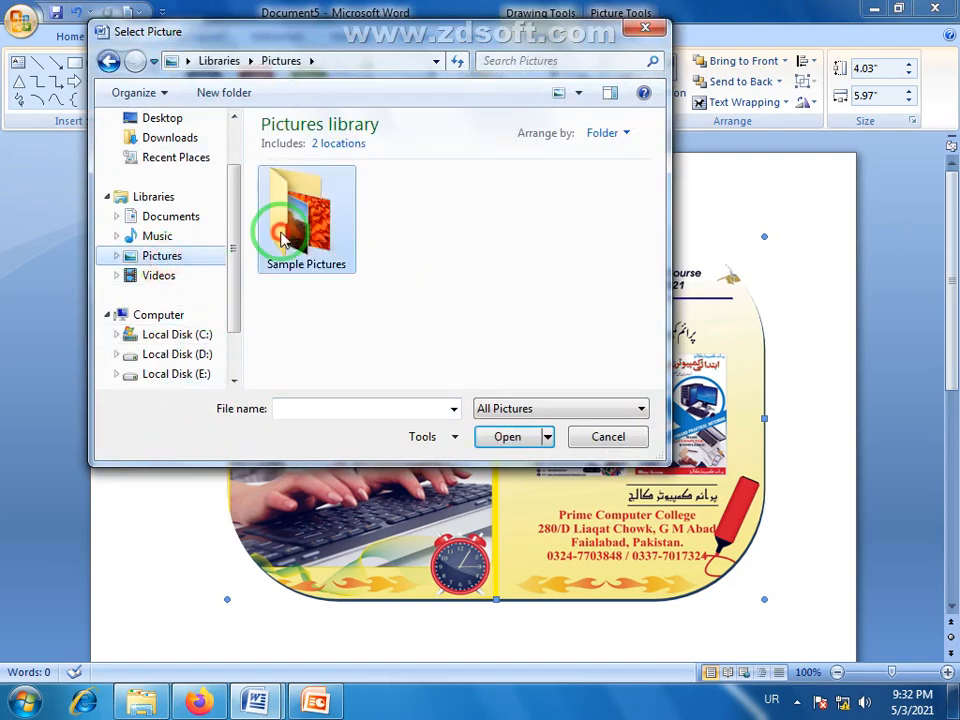
double_click(280, 222)
left_click(500, 315)
left_click(508, 437)
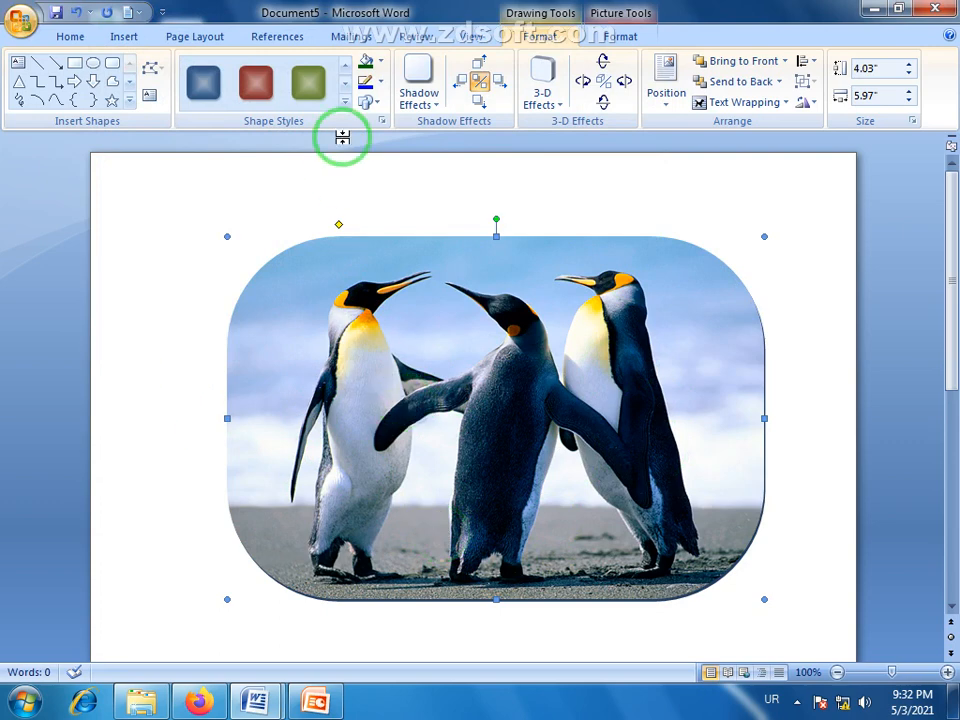
- Fill the shape with the green Linear Diagonal gradient from the light variations, dark at its upper-left corner
left_click(368, 63)
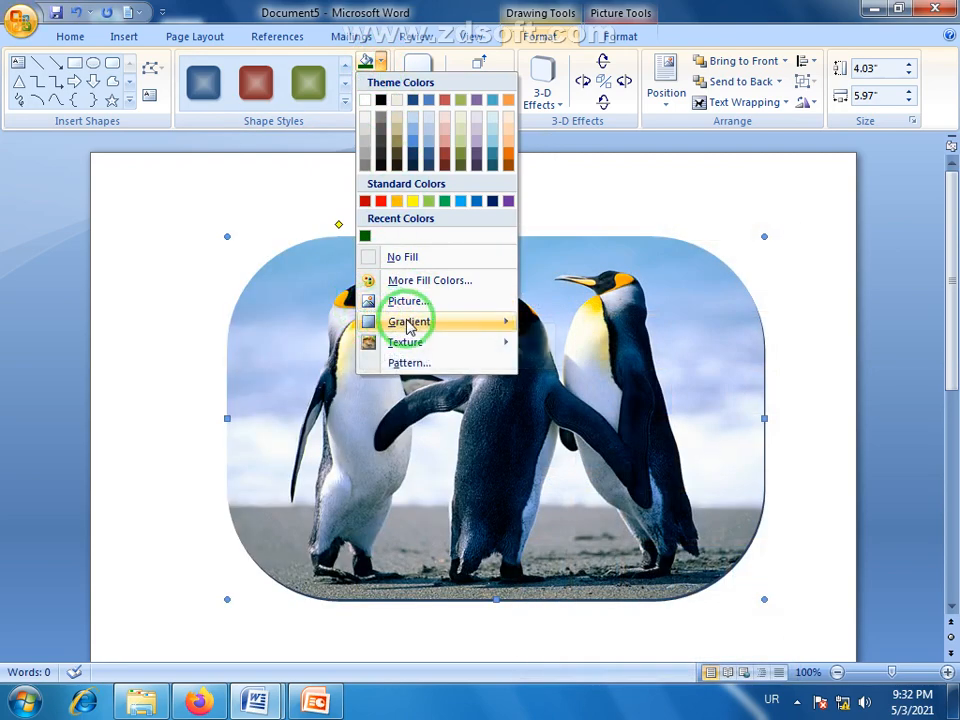
mouse_move(408, 325)
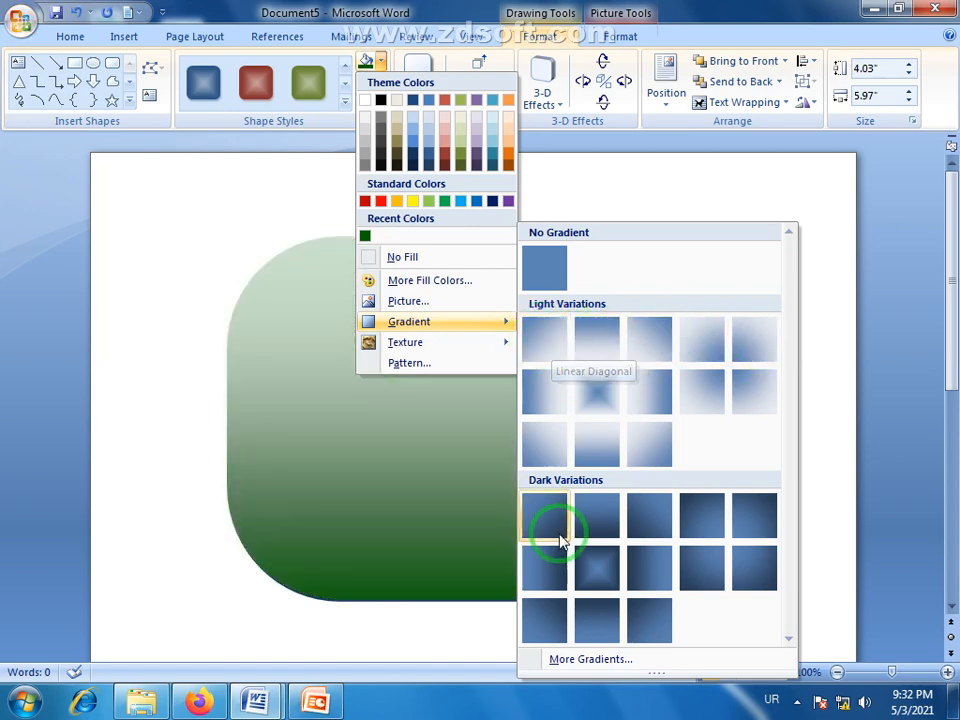
left_click(546, 350)
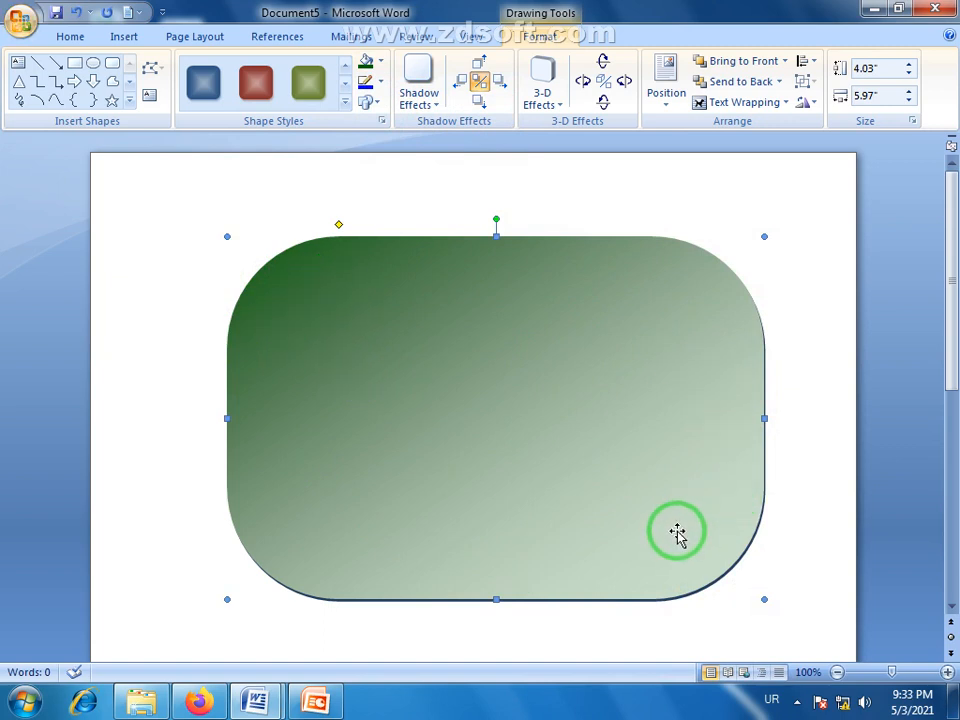
- Set up a two-color gradient fill for the rounded rectangle with standard red as Color 1 and yellow as Color 2
left_click(381, 81)
left_click(381, 61)
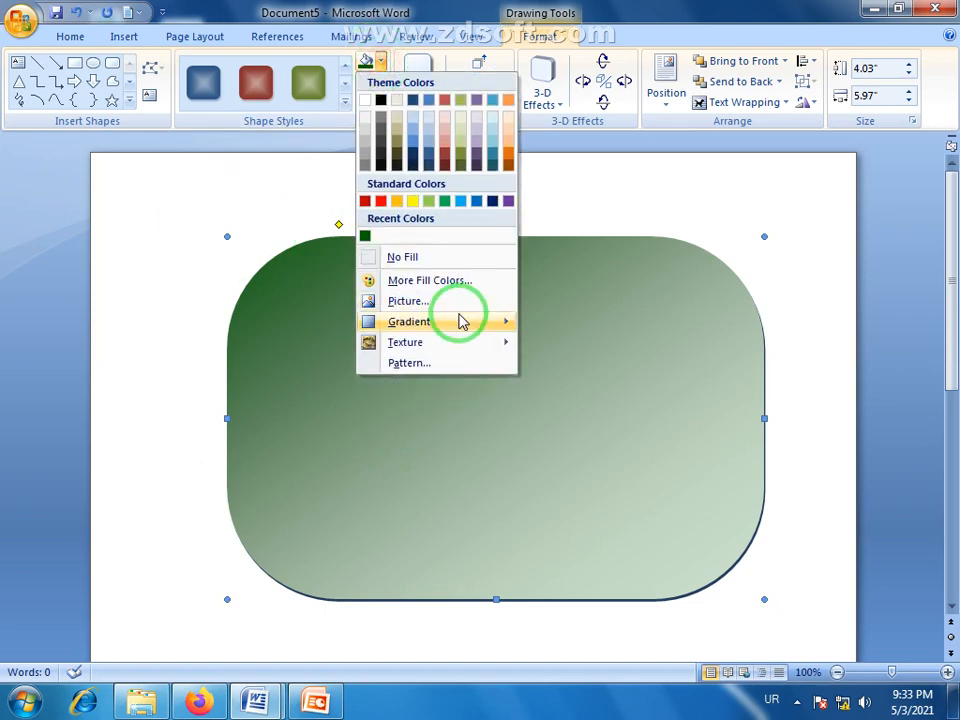
mouse_move(476, 320)
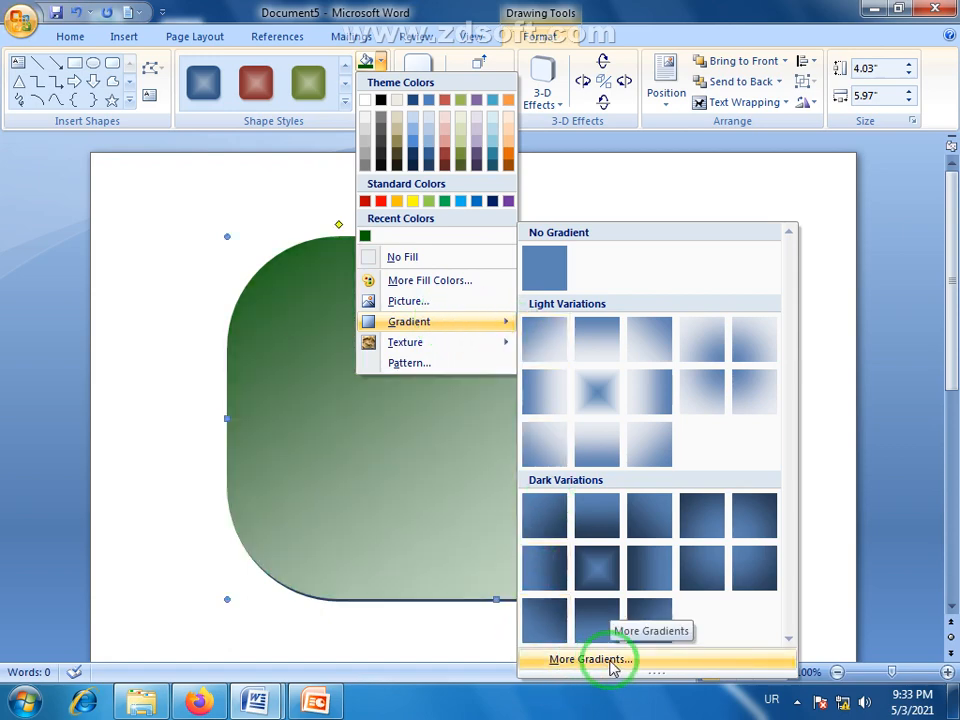
left_click(612, 662)
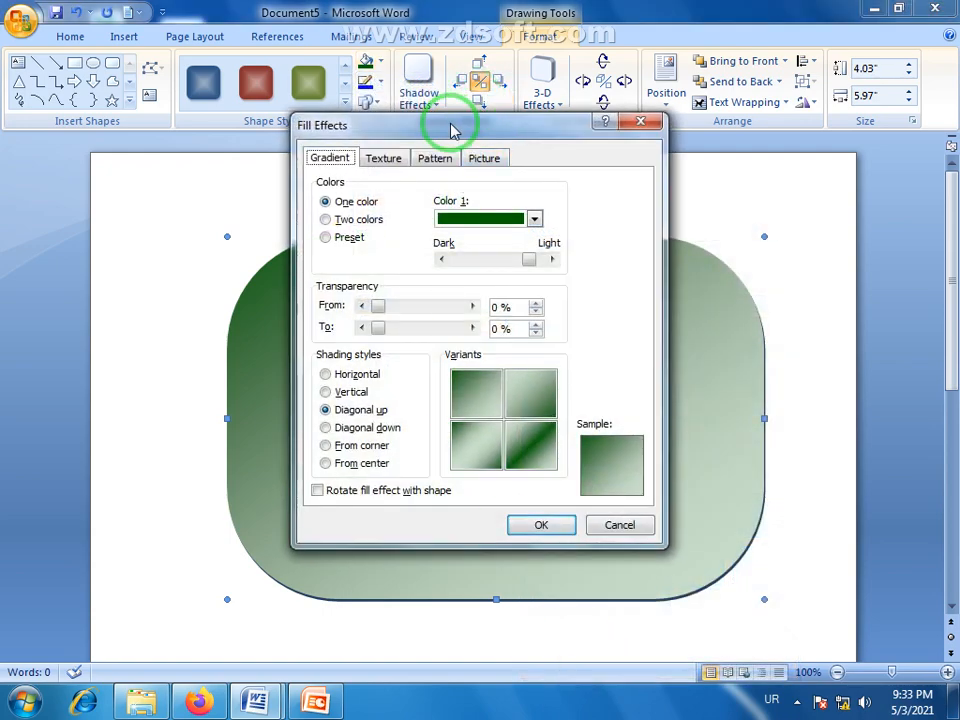
left_click_drag(451, 130, 650, 130)
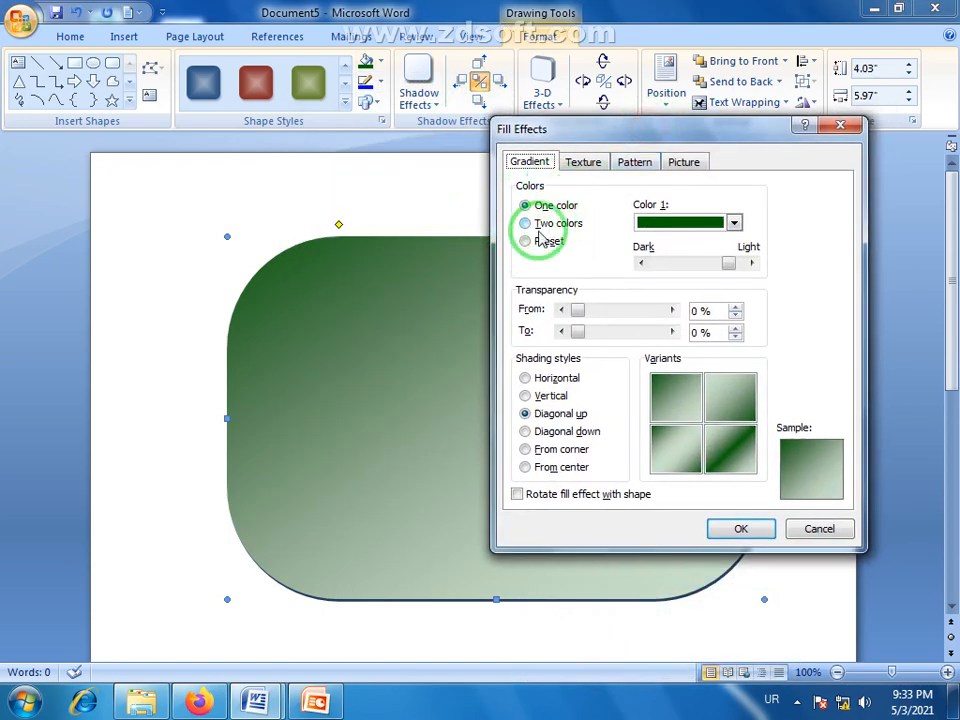
left_click_drag(608, 139, 610, 163)
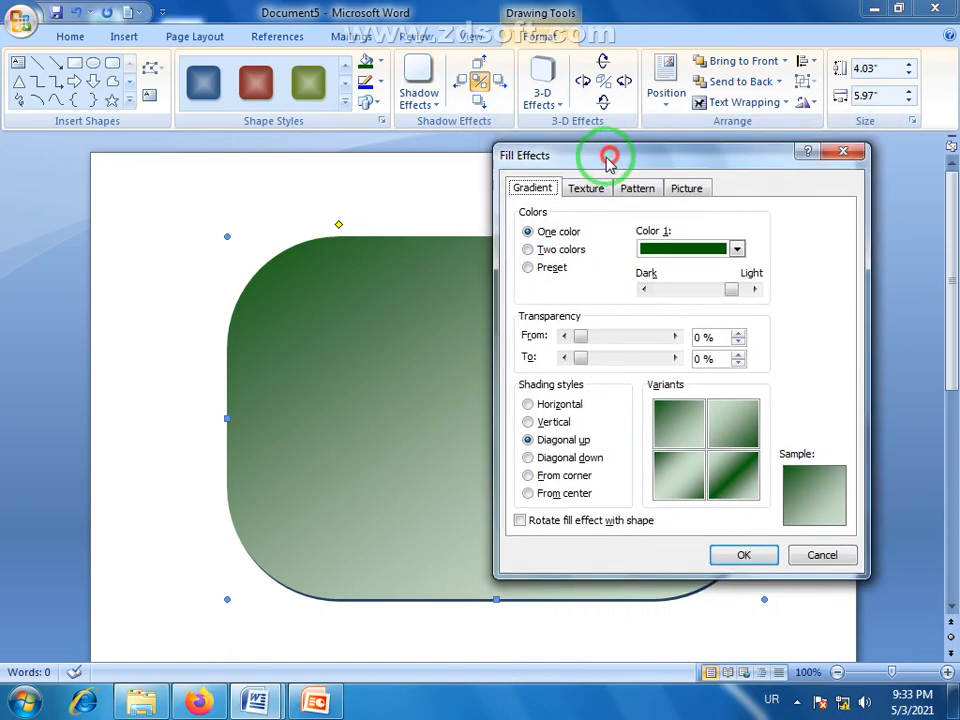
left_click(528, 250)
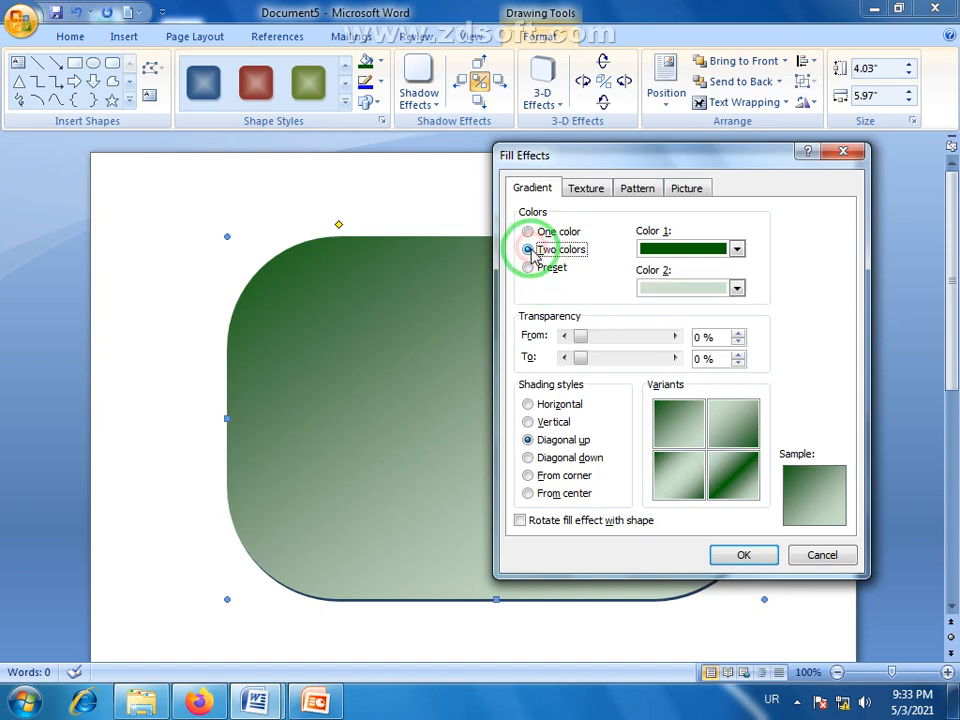
left_click(737, 251)
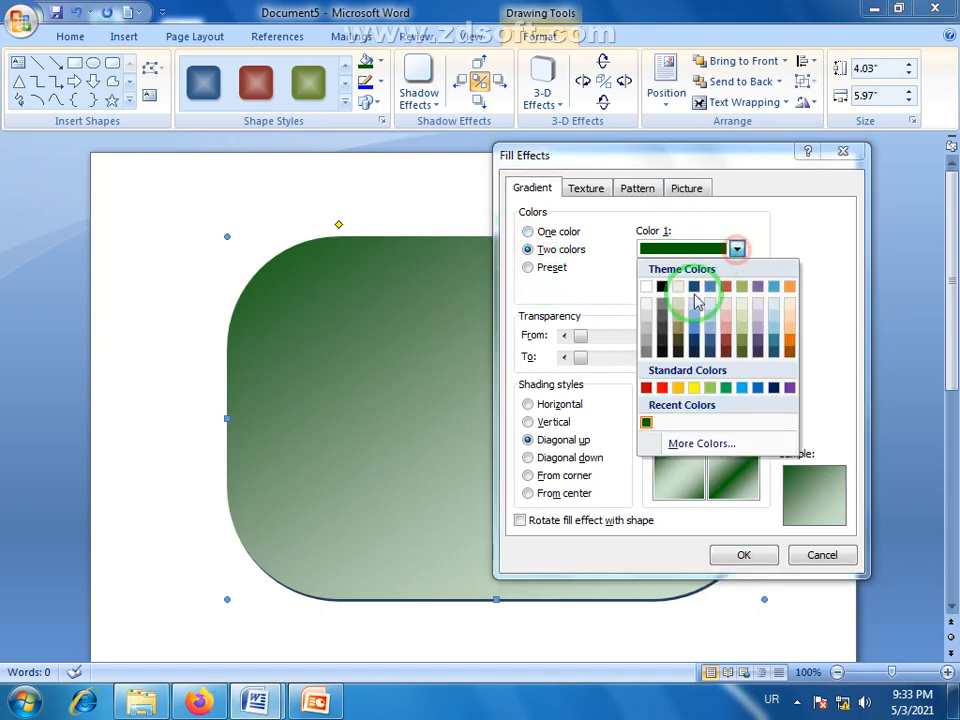
left_click(662, 387)
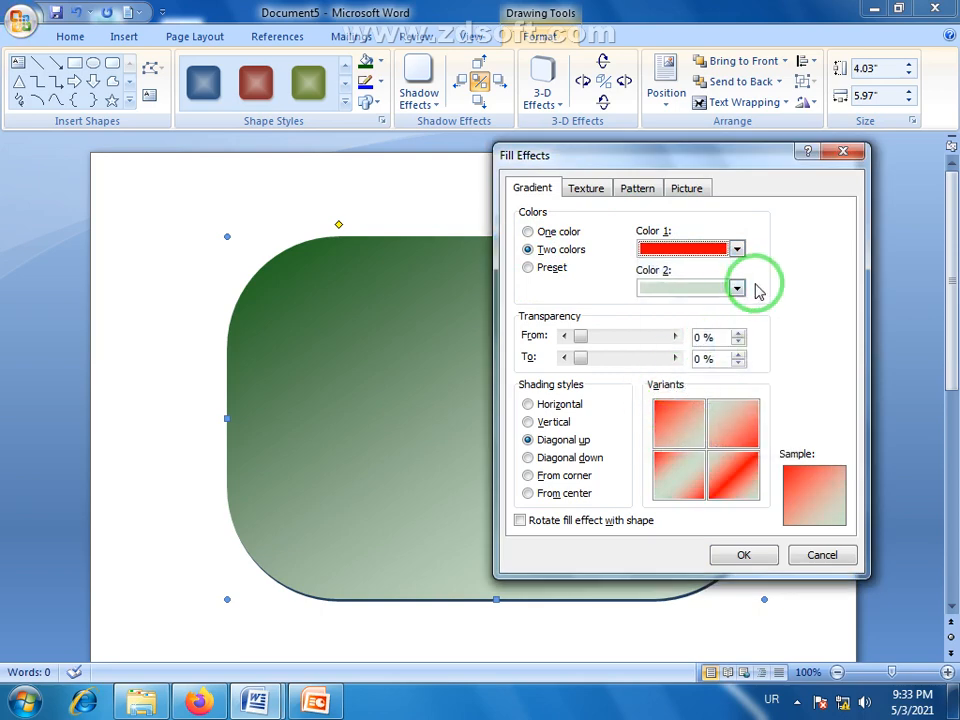
left_click(737, 288)
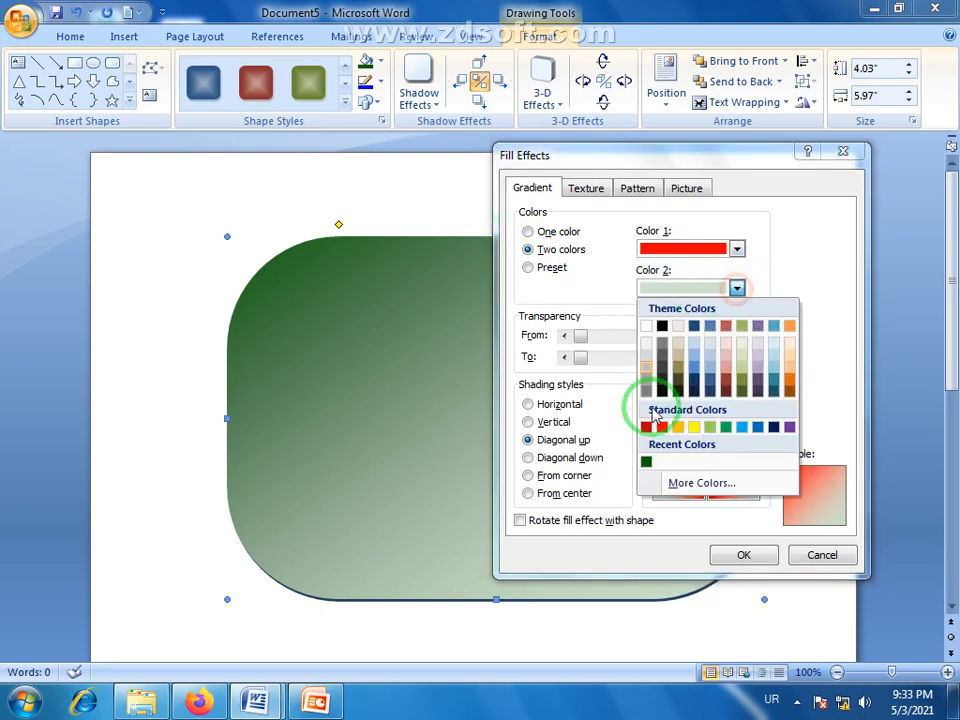
left_click(695, 428)
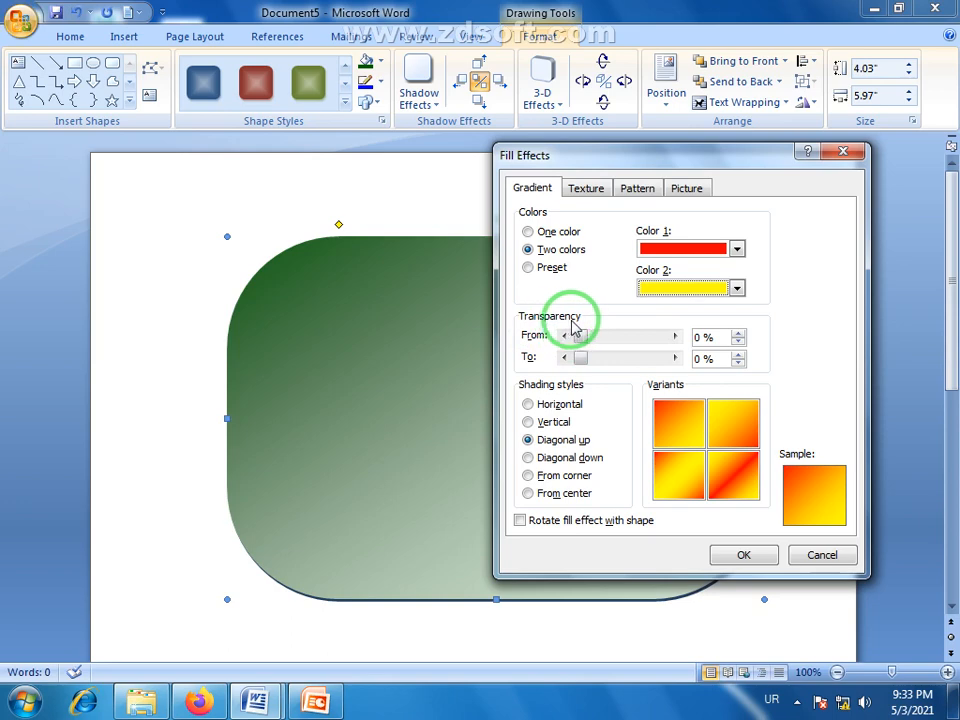
- Compare the vertical and diagonal shading styles, choose Horizontal, and apply the red-to-yellow gradient to the shape
mouse_move(579, 336)
left_mouse_down()
mouse_move(612, 339)
mouse_move(572, 336)
left_mouse_up()
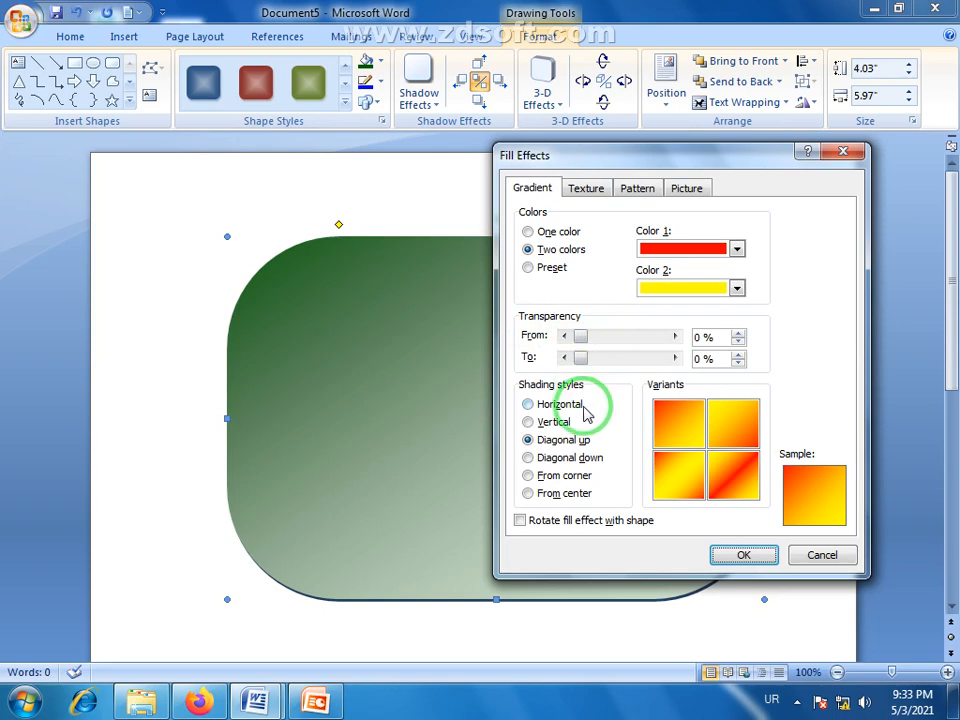
left_click(527, 404)
left_click(527, 421)
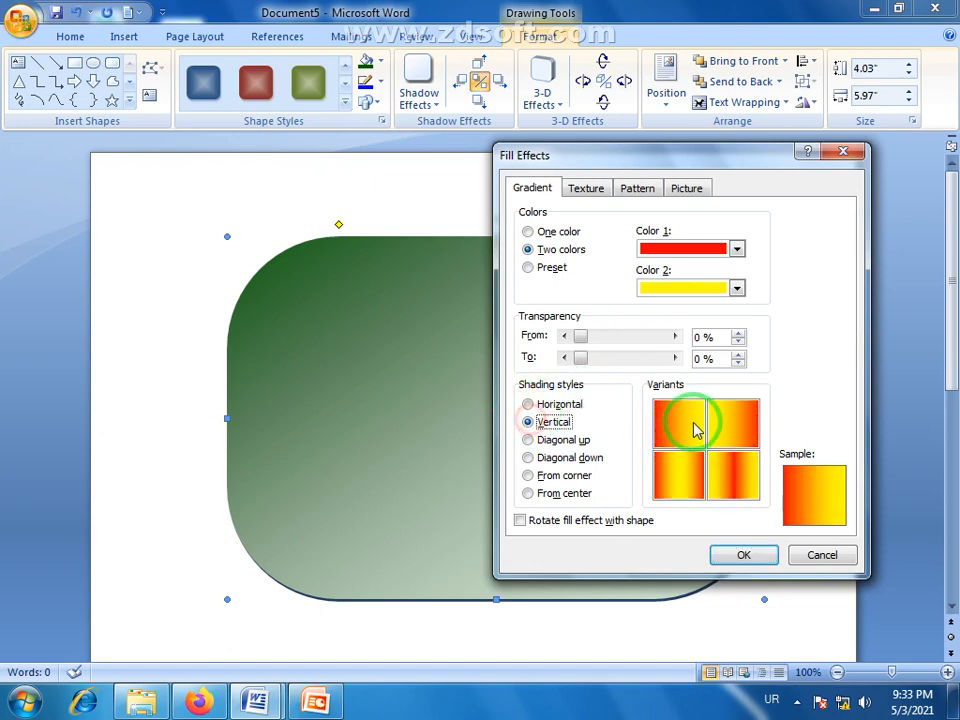
left_click(527, 440)
left_click(528, 457)
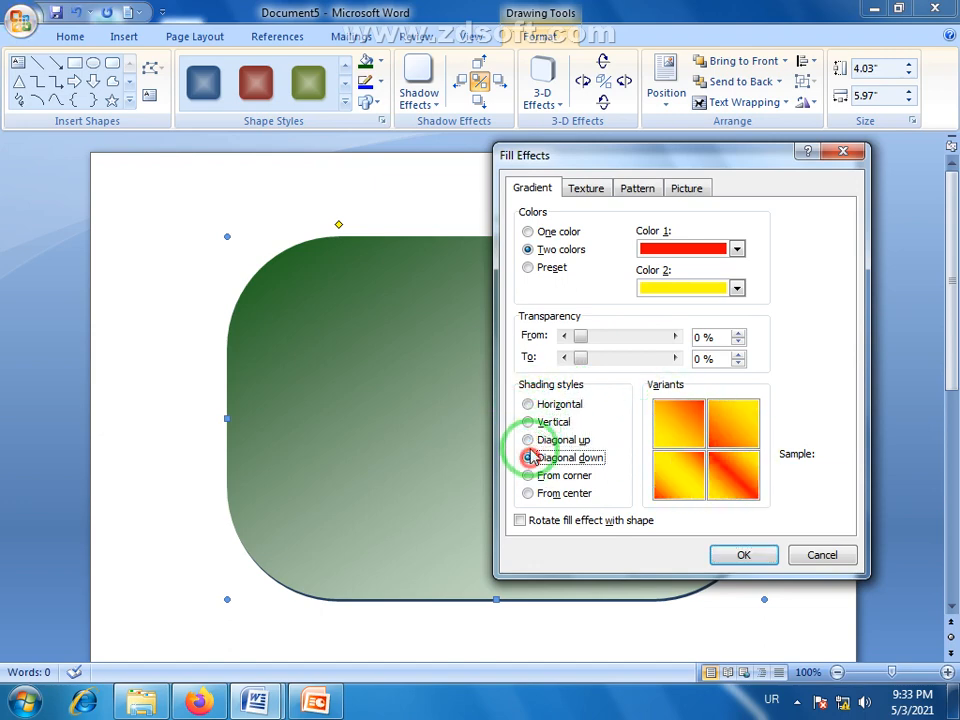
left_click(527, 421)
left_click(527, 404)
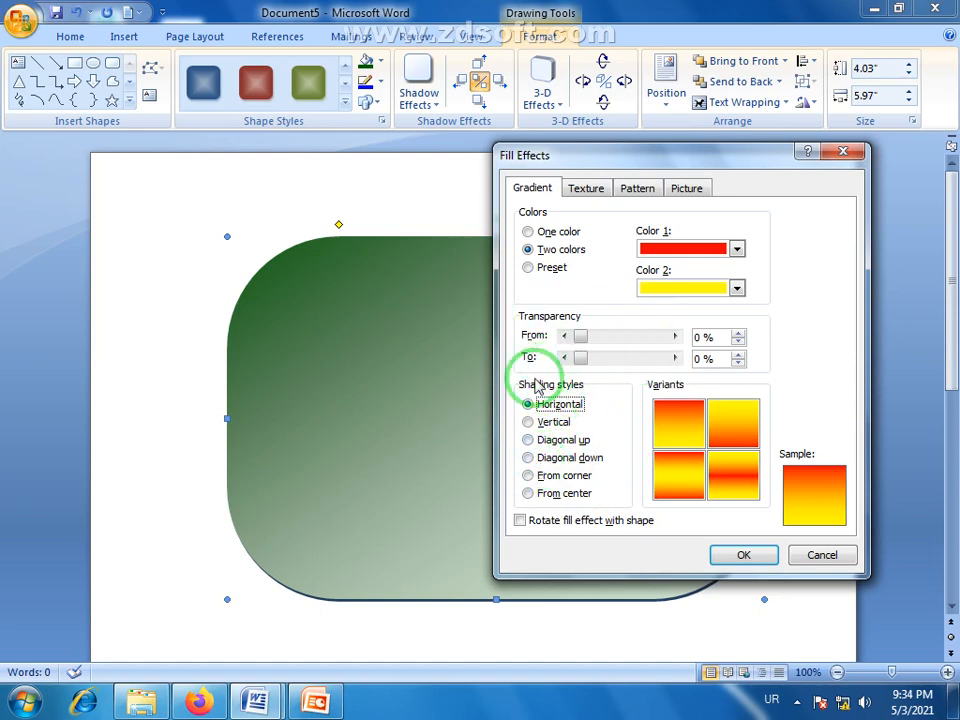
left_click(737, 556)
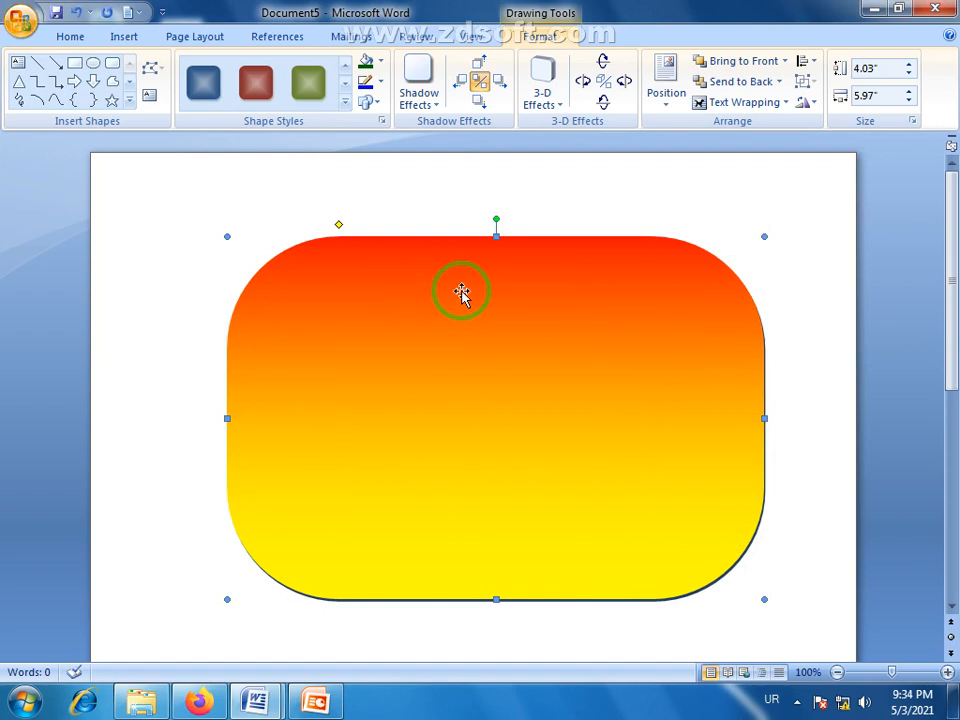
- Fill the rounded rectangle with the dark brown wood texture
left_click(381, 62)
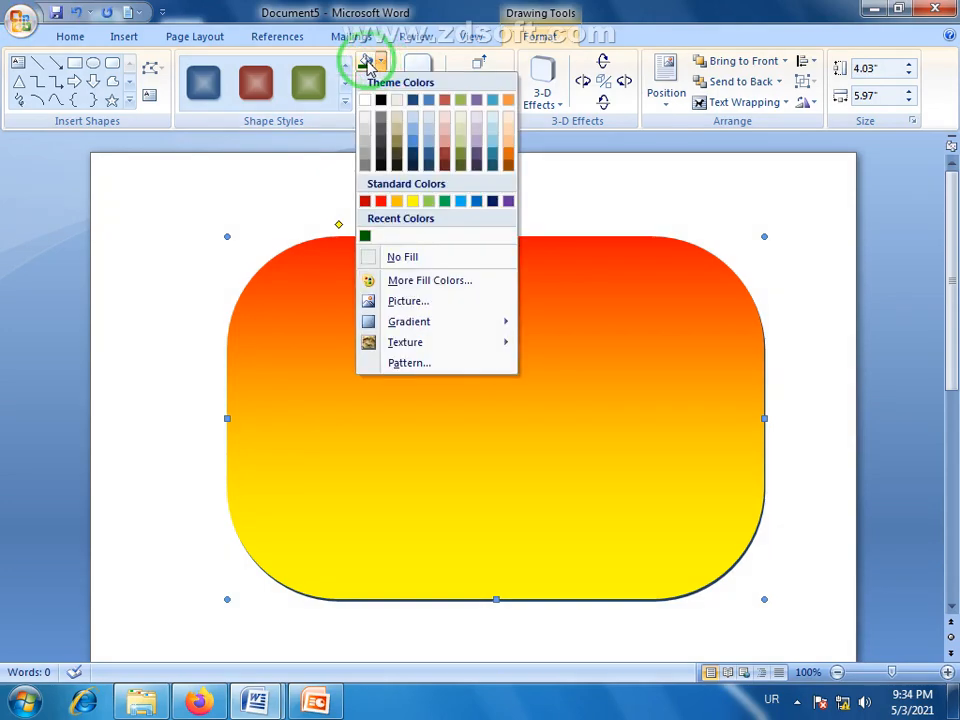
left_click(368, 64)
left_click(381, 62)
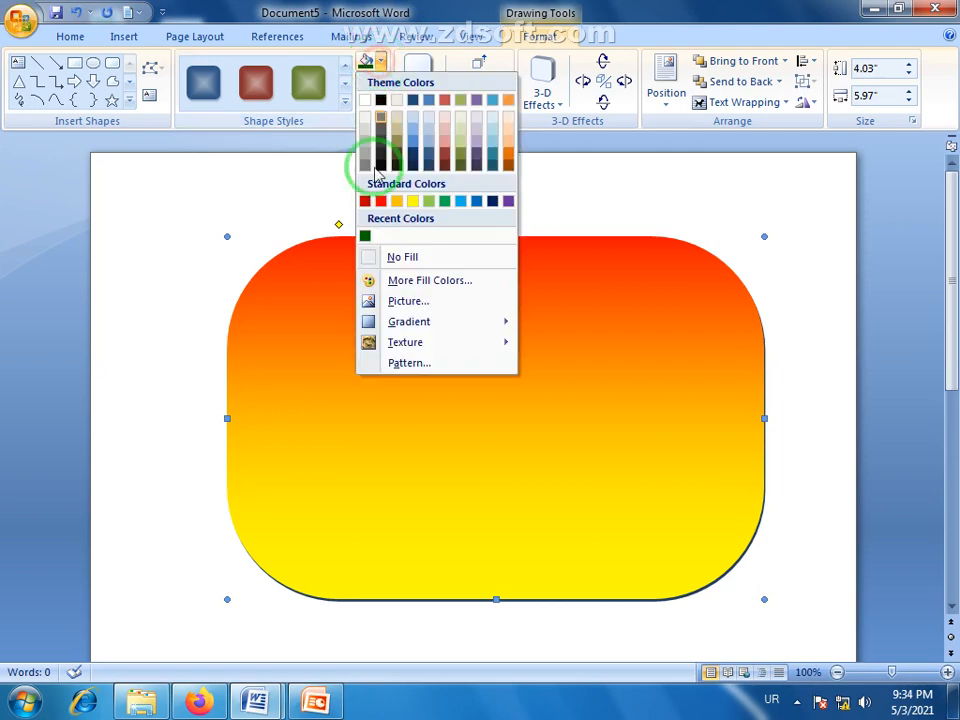
mouse_move(377, 345)
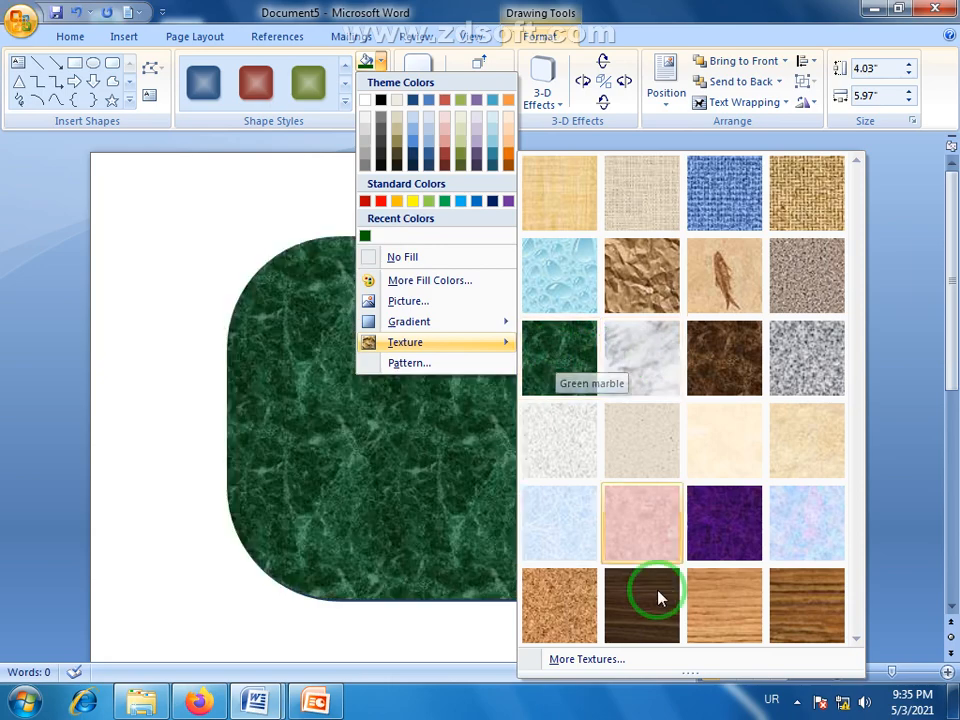
left_click(643, 620)
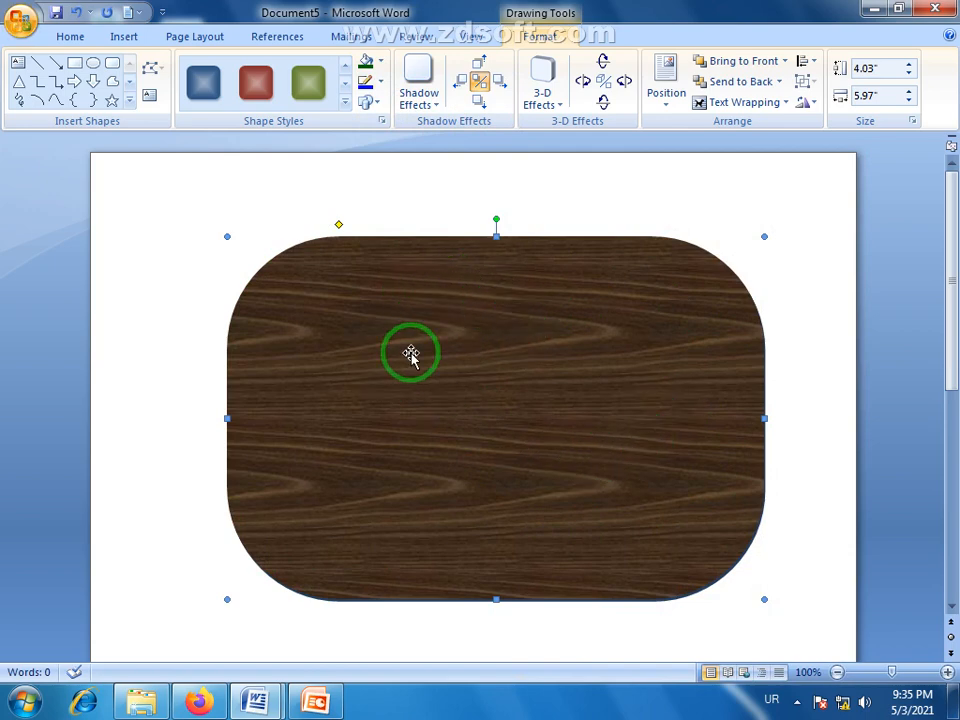
- Fill the rounded rectangle with the 25% pattern, using the red foreground and yellow background
left_click(381, 62)
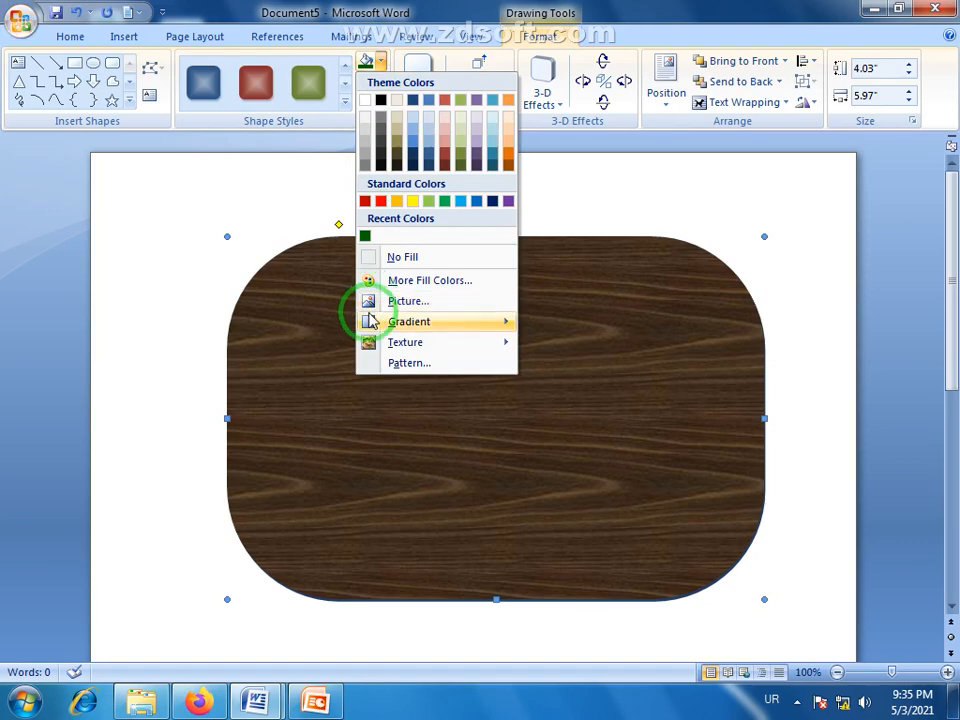
mouse_move(414, 350)
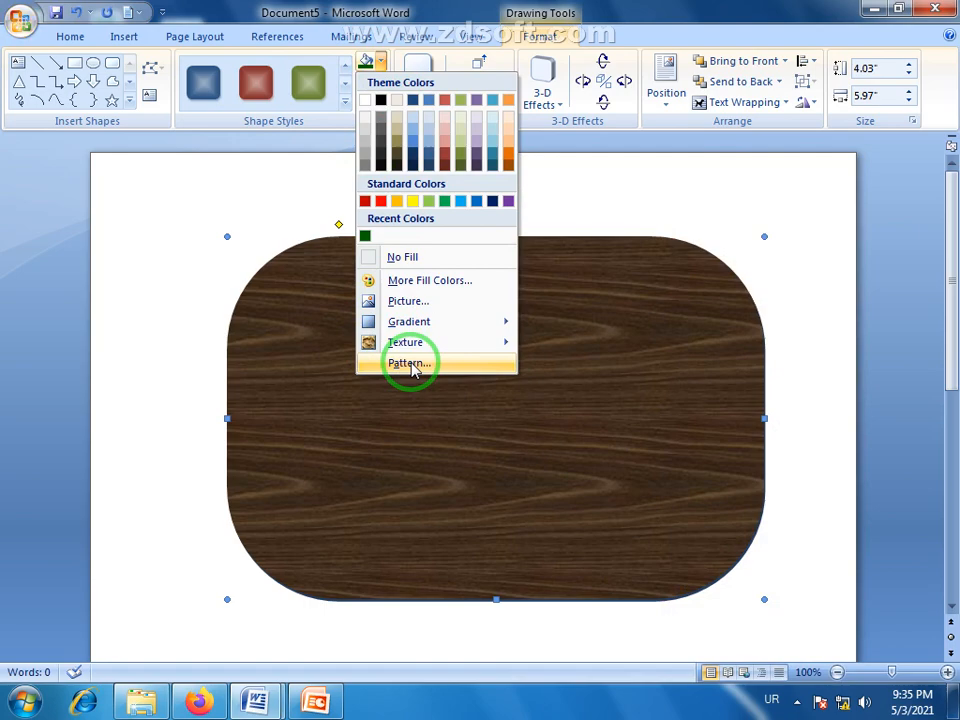
left_click(409, 364)
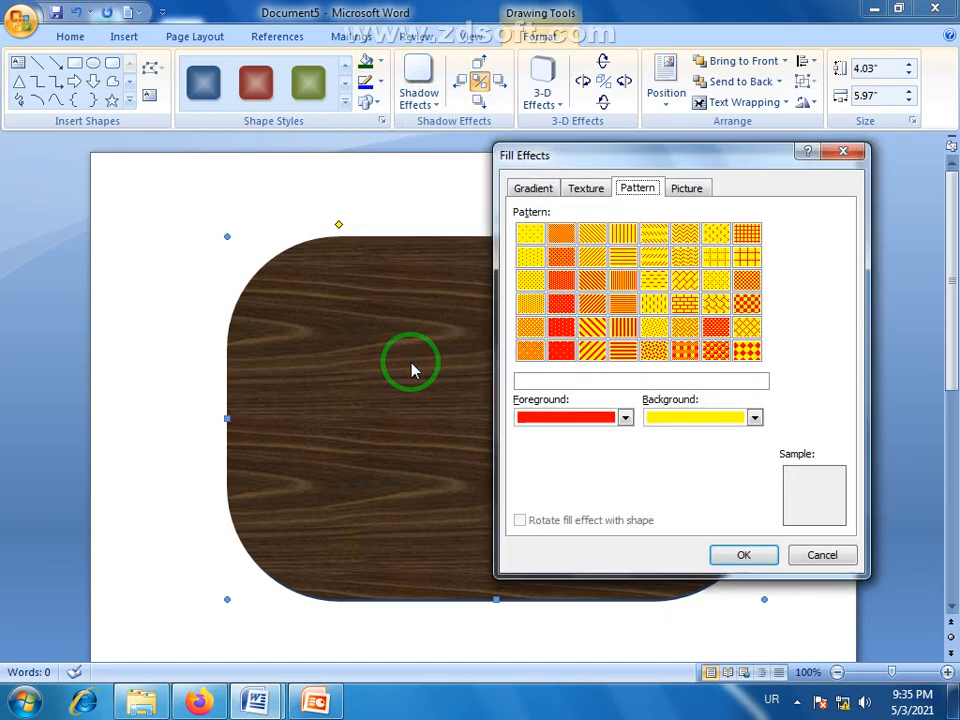
left_click_drag(583, 153, 619, 215)
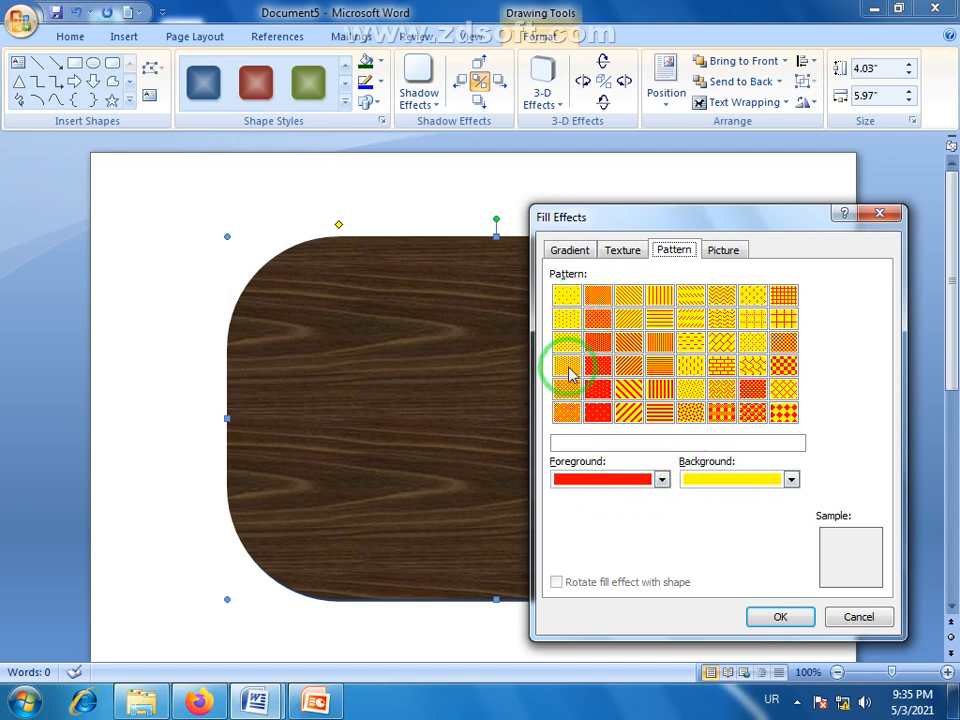
left_click(567, 366)
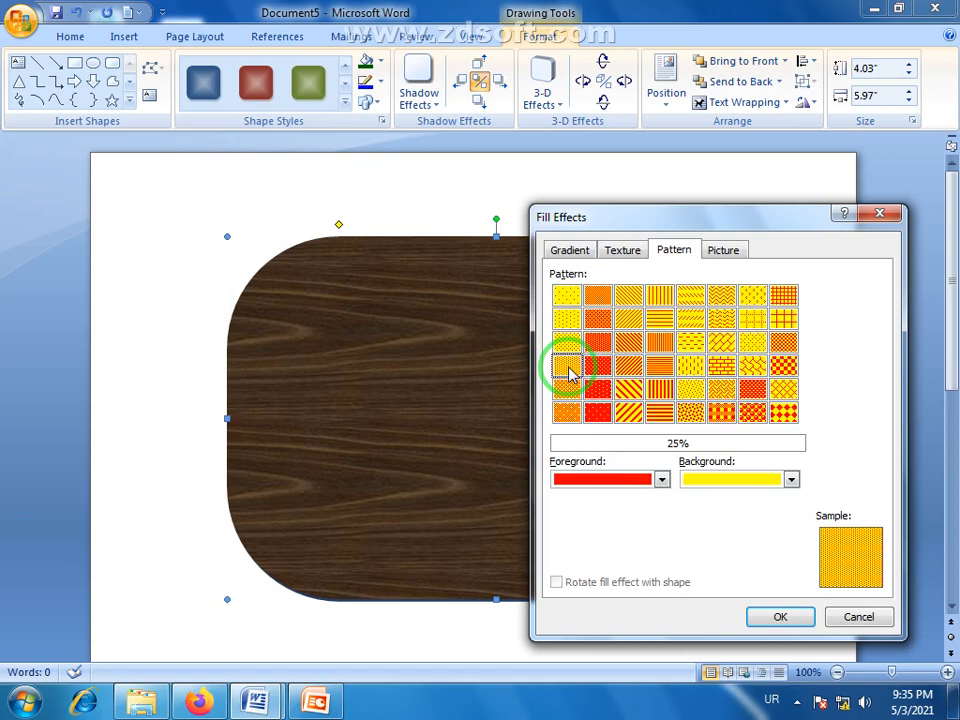
left_click(780, 617)
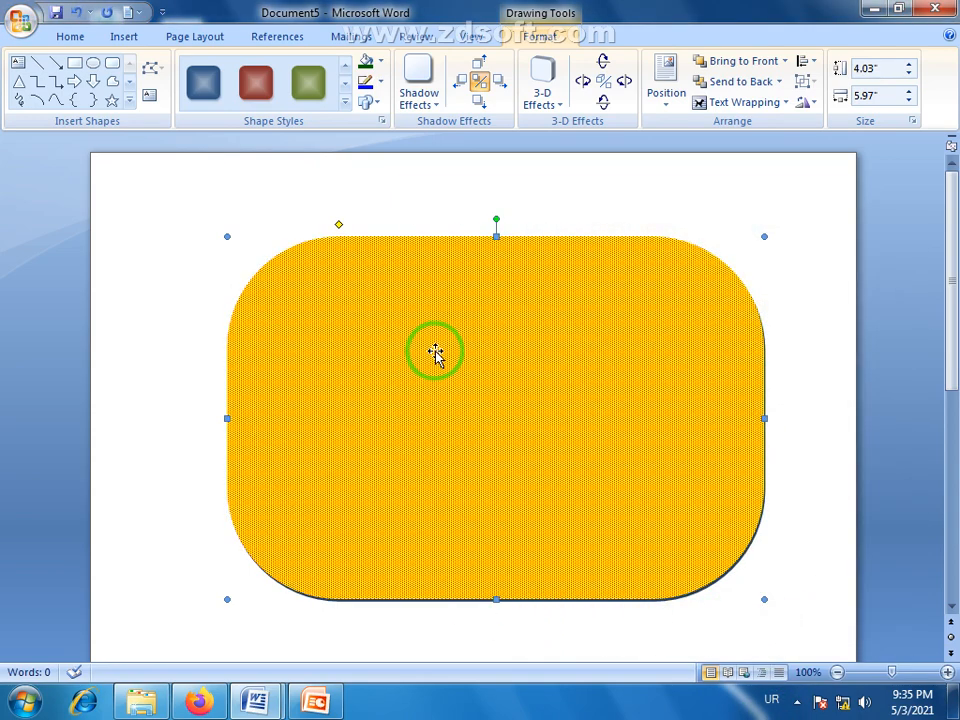
- Give the rounded rectangle an outline in standard red
left_click(380, 62)
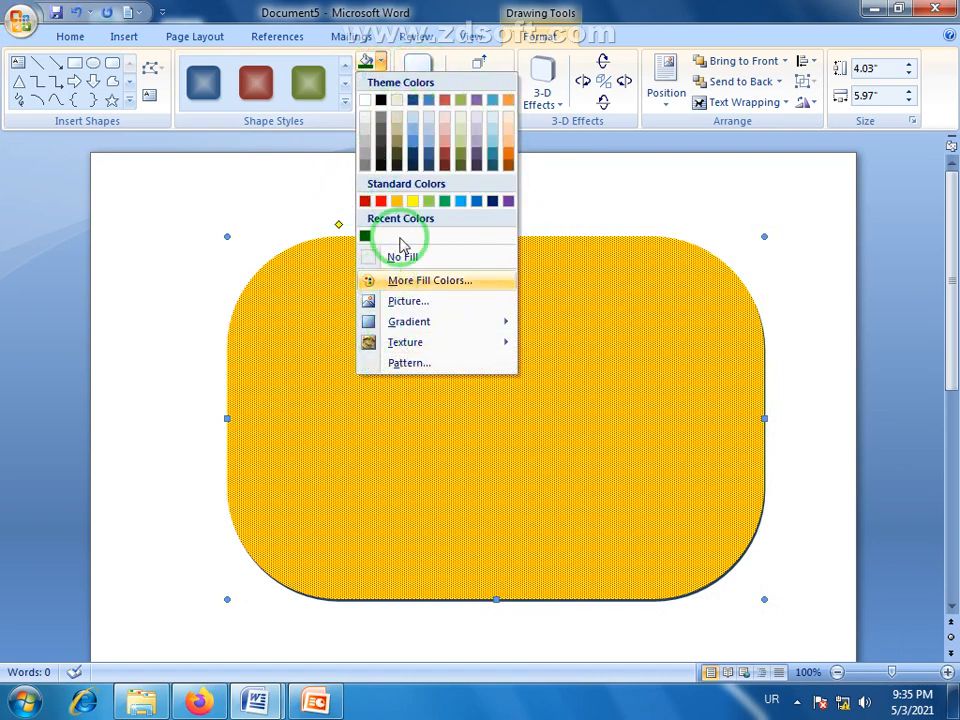
left_click(553, 224)
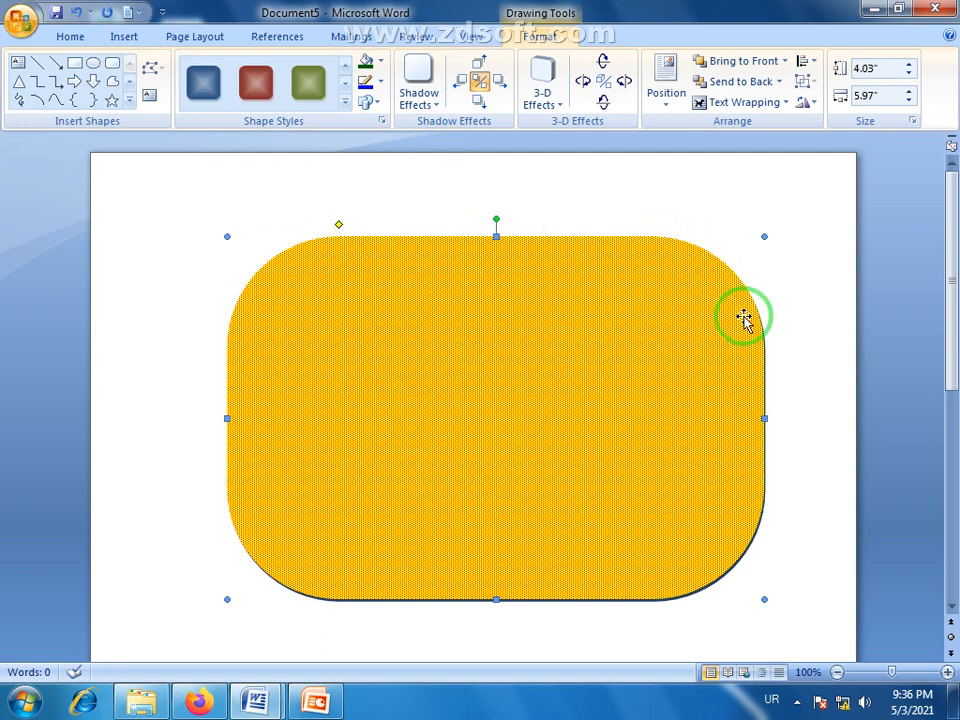
left_click(382, 86)
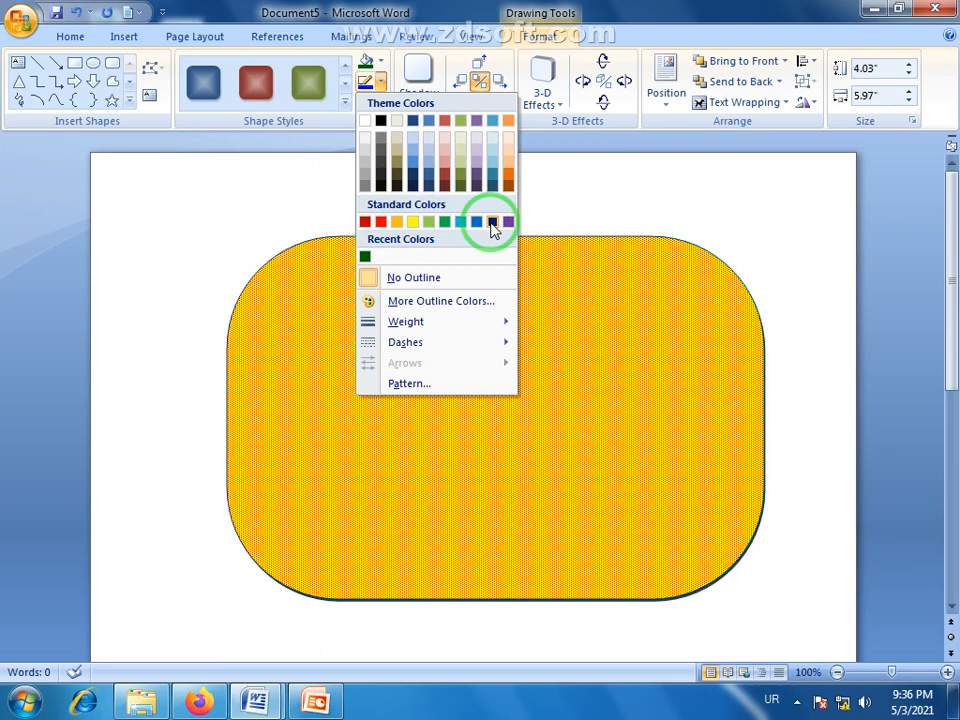
left_click(381, 222)
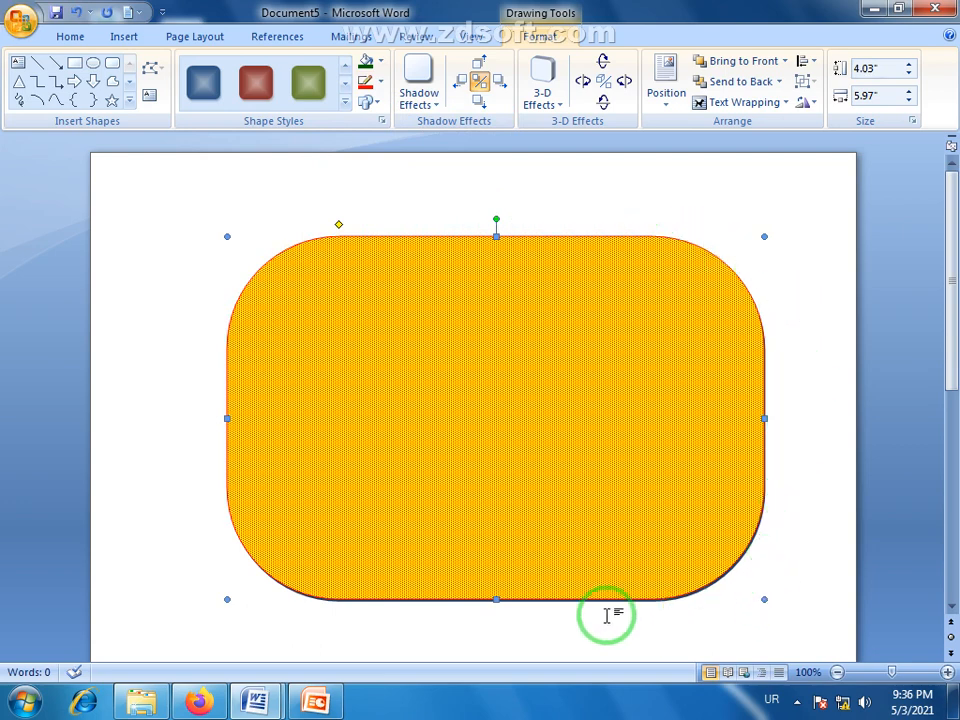
- Look through the custom and standard palettes of additional outline colors, keeping the red outline
left_click(381, 85)
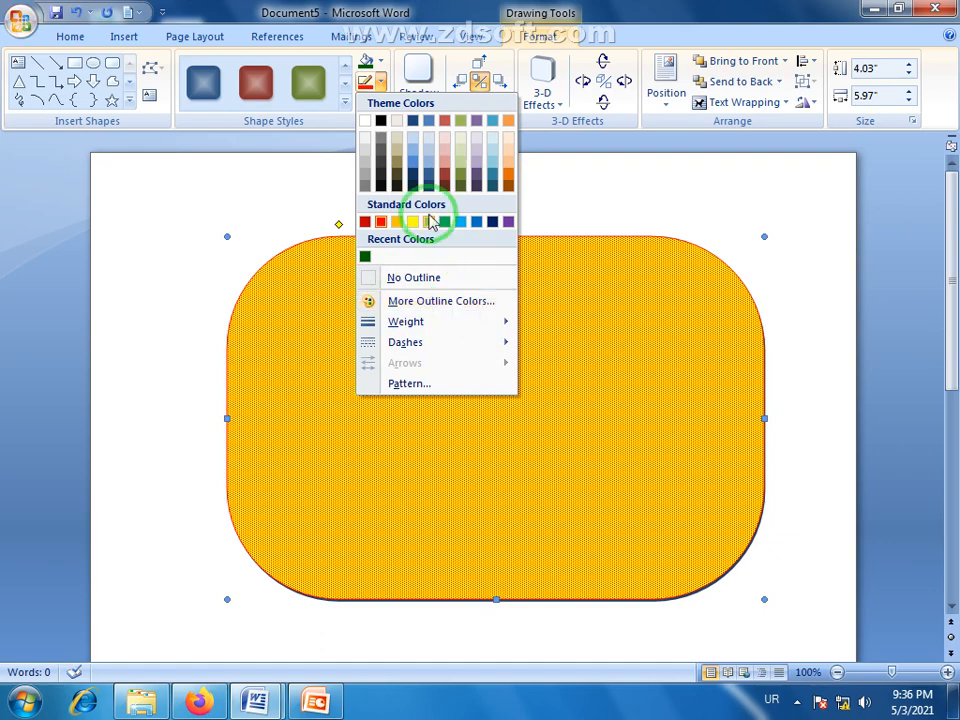
left_click(426, 300)
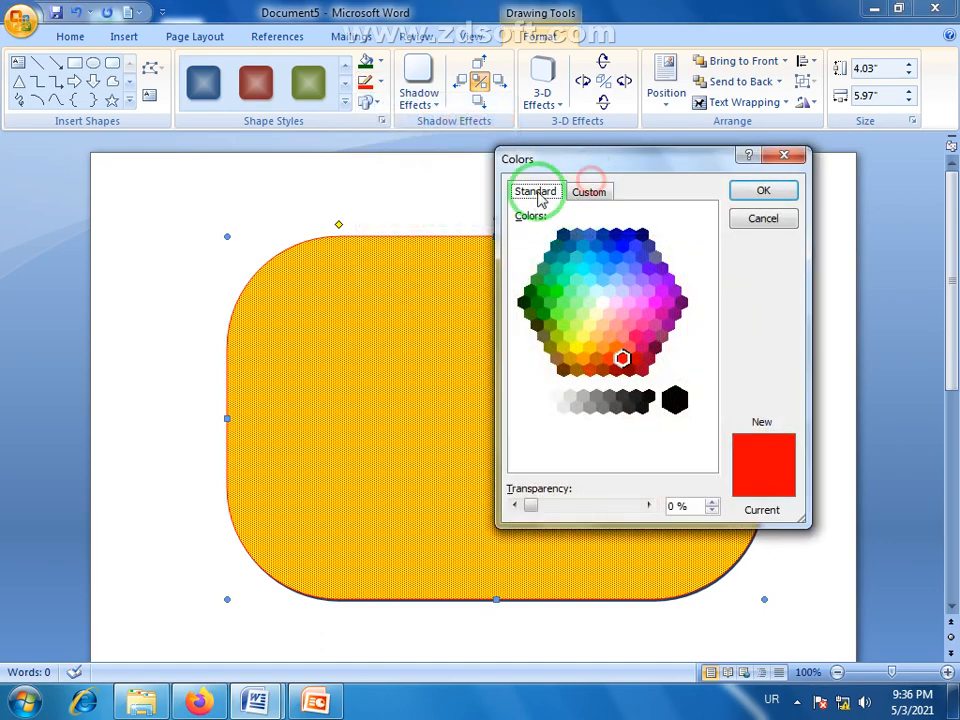
left_click(589, 195)
left_click(540, 192)
left_click(765, 191)
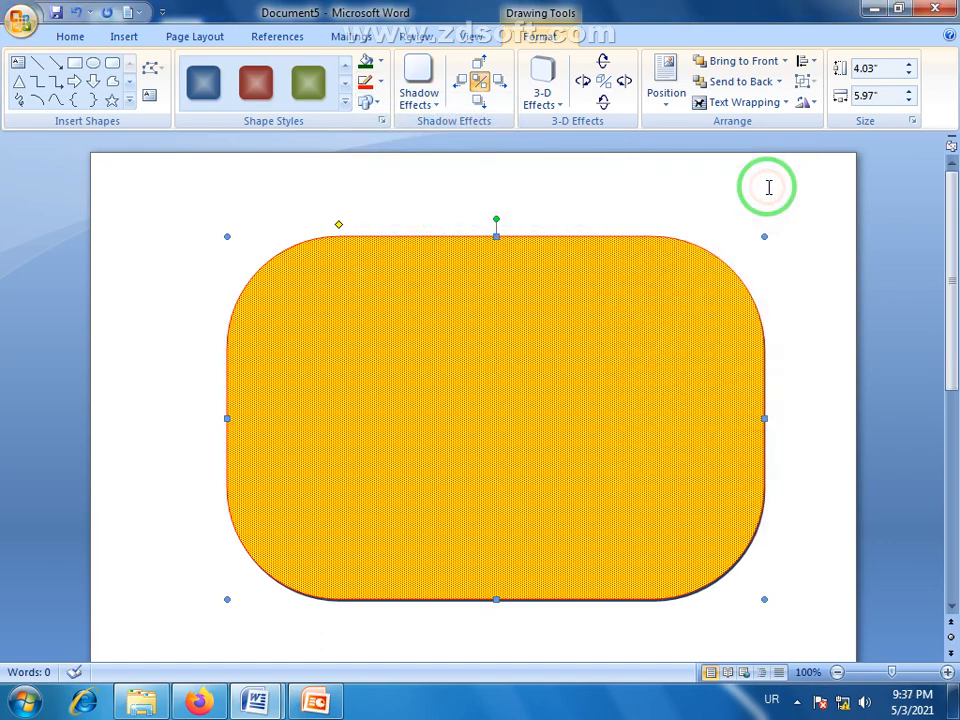
- Set the red outline's weight to 6 pt
left_click(380, 83)
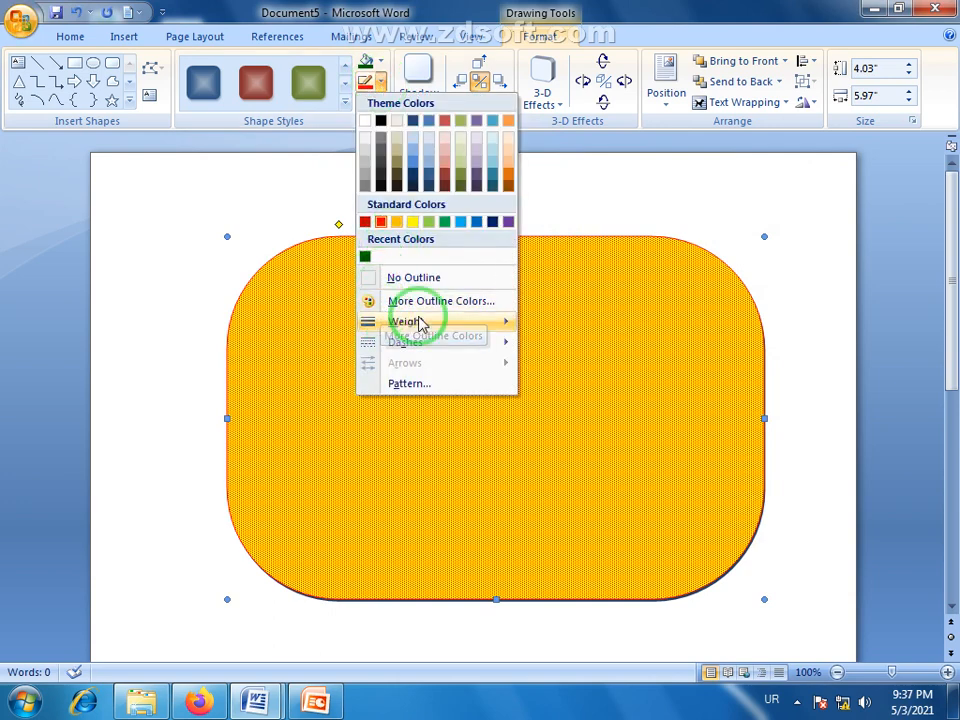
mouse_move(444, 324)
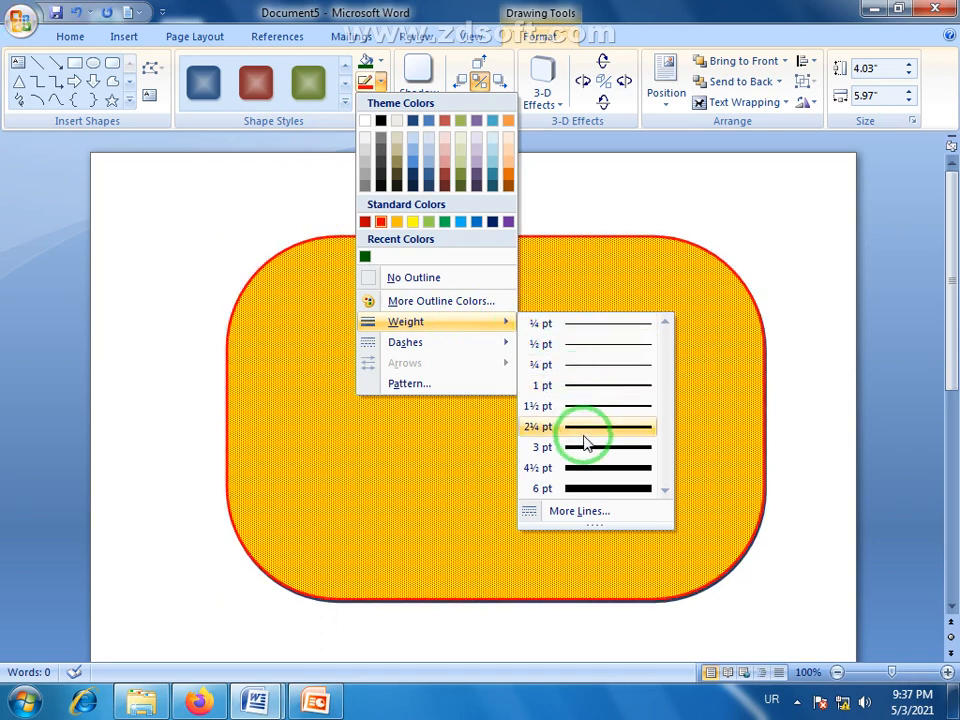
left_click(612, 489)
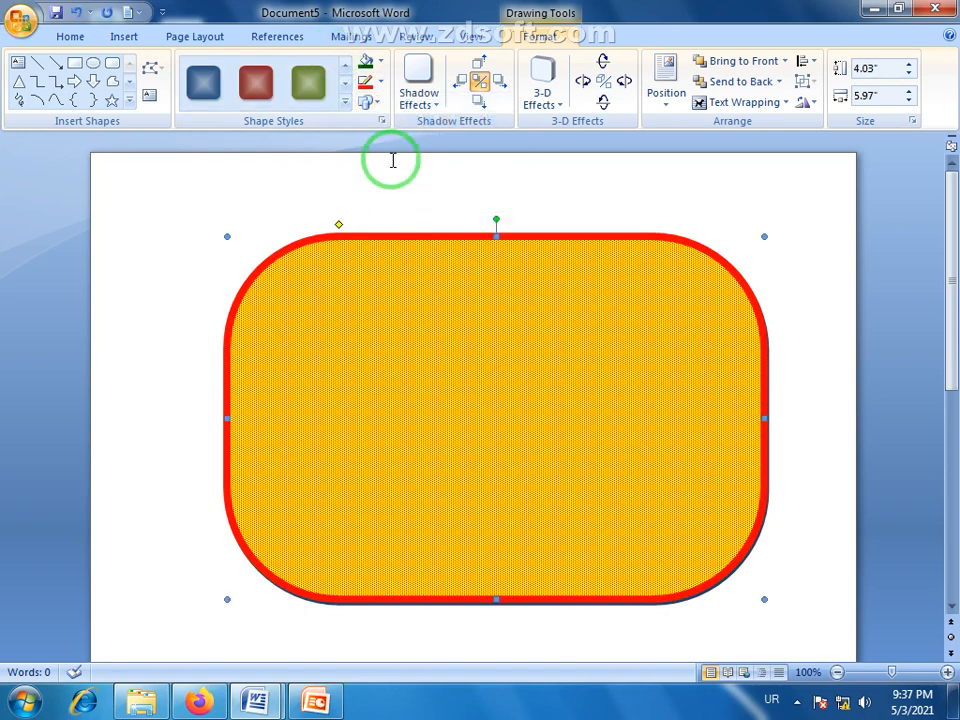
- Change the rounded rectangle's red outline to the long dash style
left_click(379, 82)
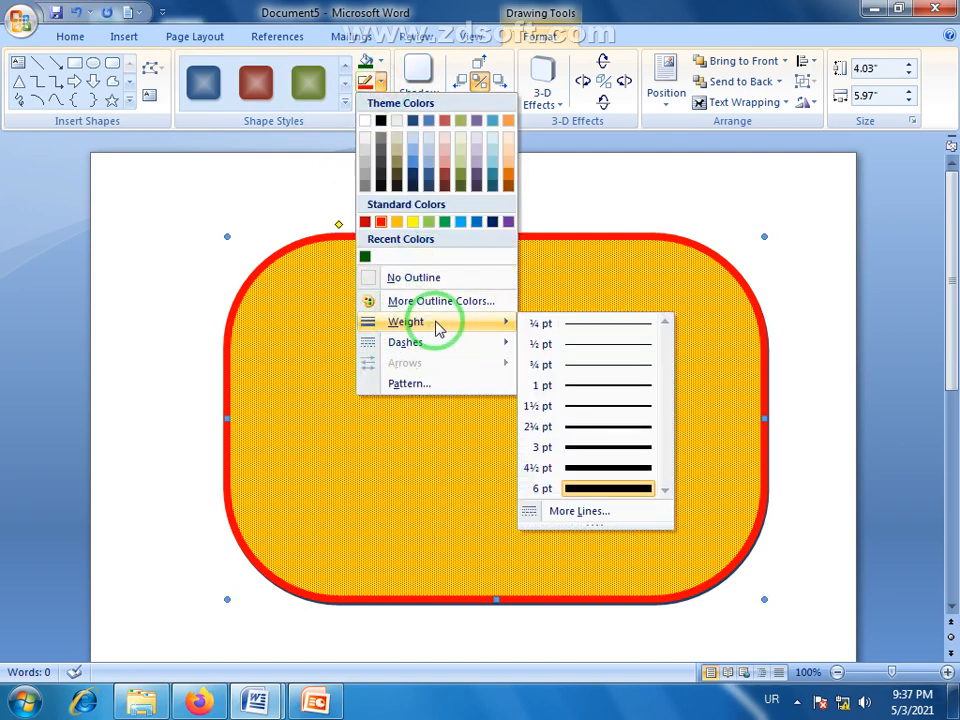
mouse_move(405, 345)
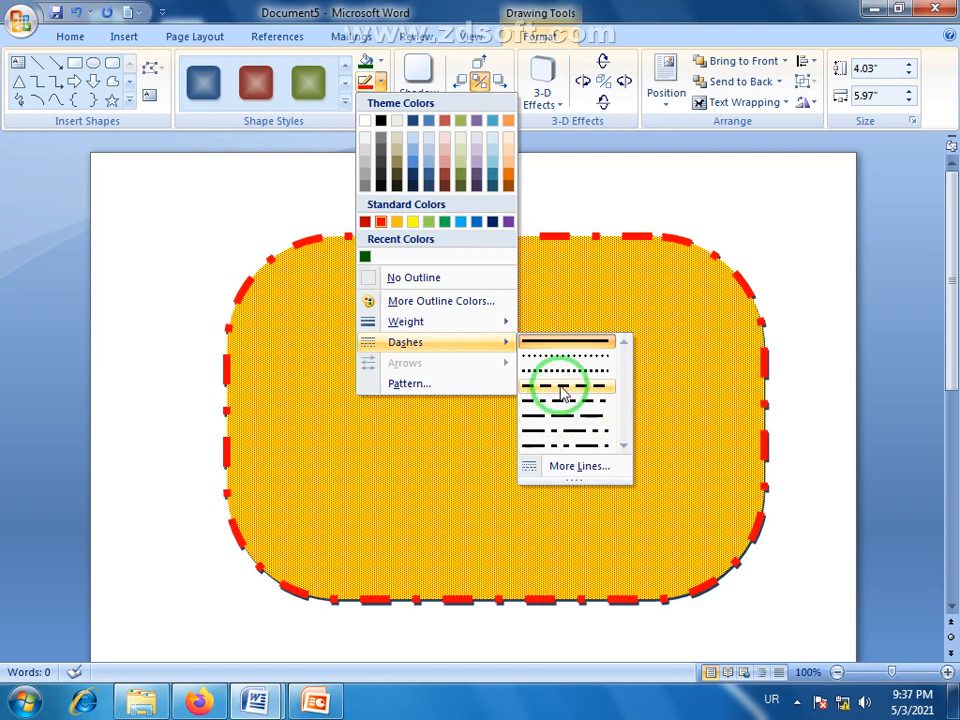
left_click(566, 418)
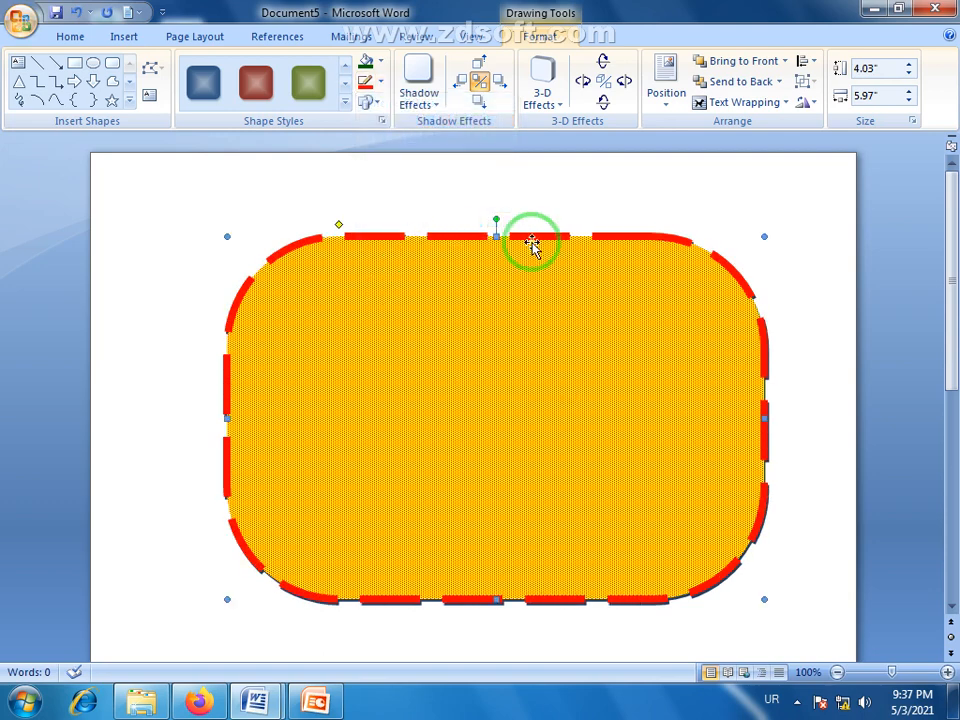
- Apply the 75% line pattern to the rounded rectangle's outline, with red foreground and white background
left_click(381, 84)
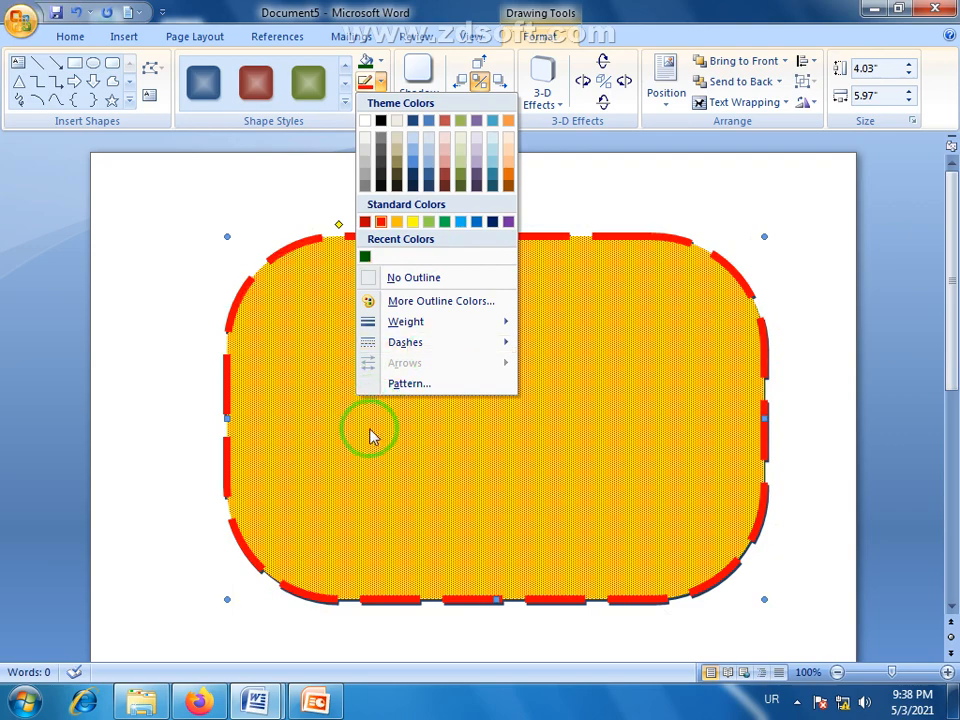
left_click(410, 384)
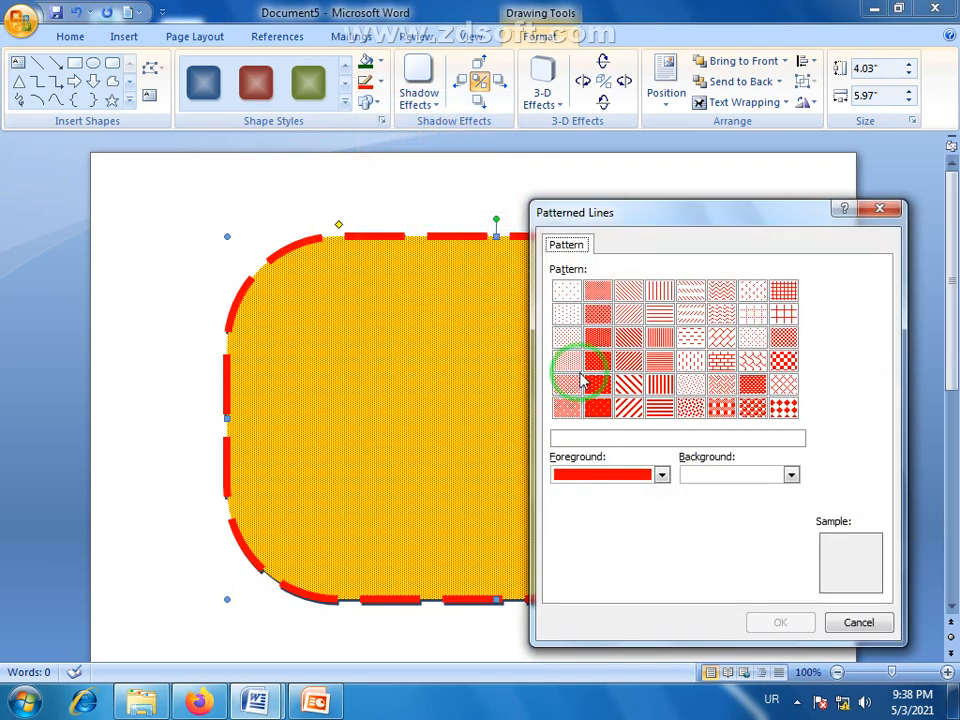
left_click(601, 366)
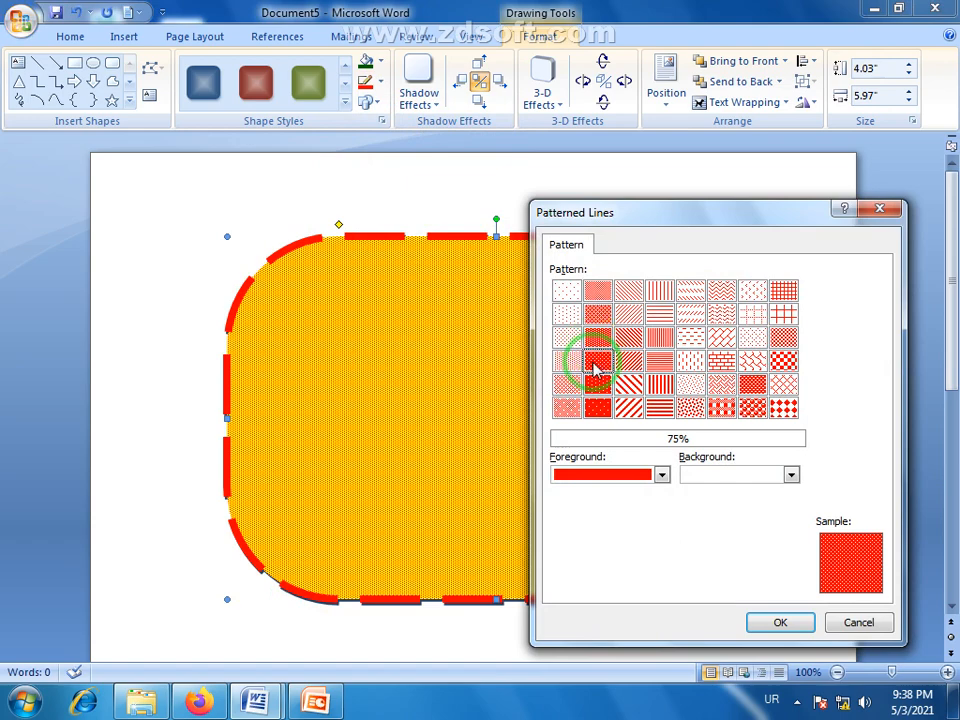
left_click(773, 623)
left_click(775, 623)
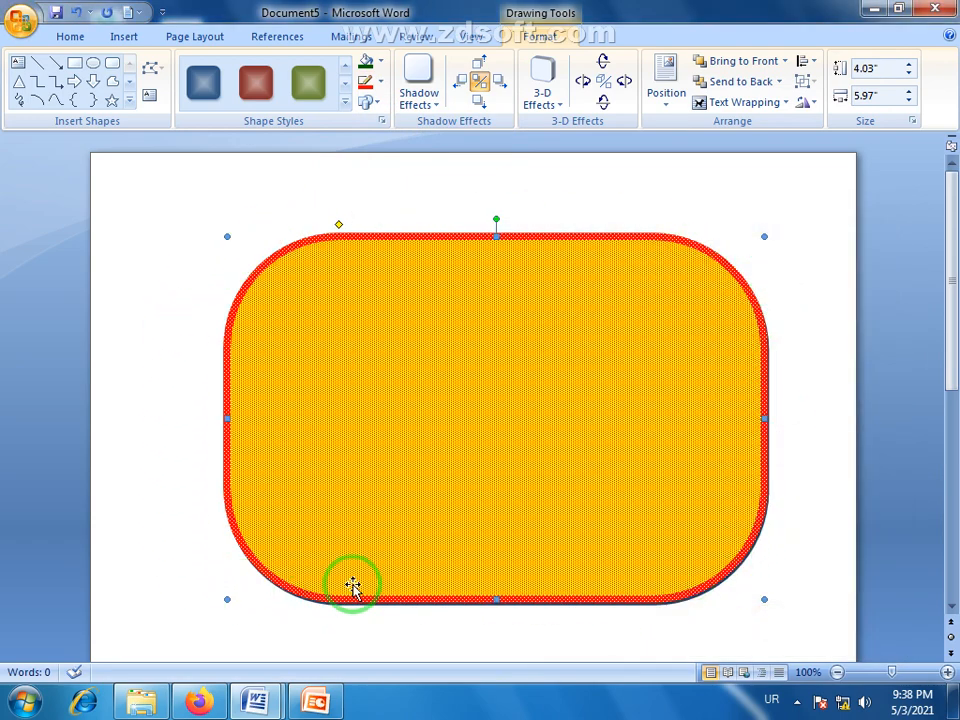
- Fill the rounded rectangle with standard dark blue, and change the fill to standard yellow
left_click(379, 60)
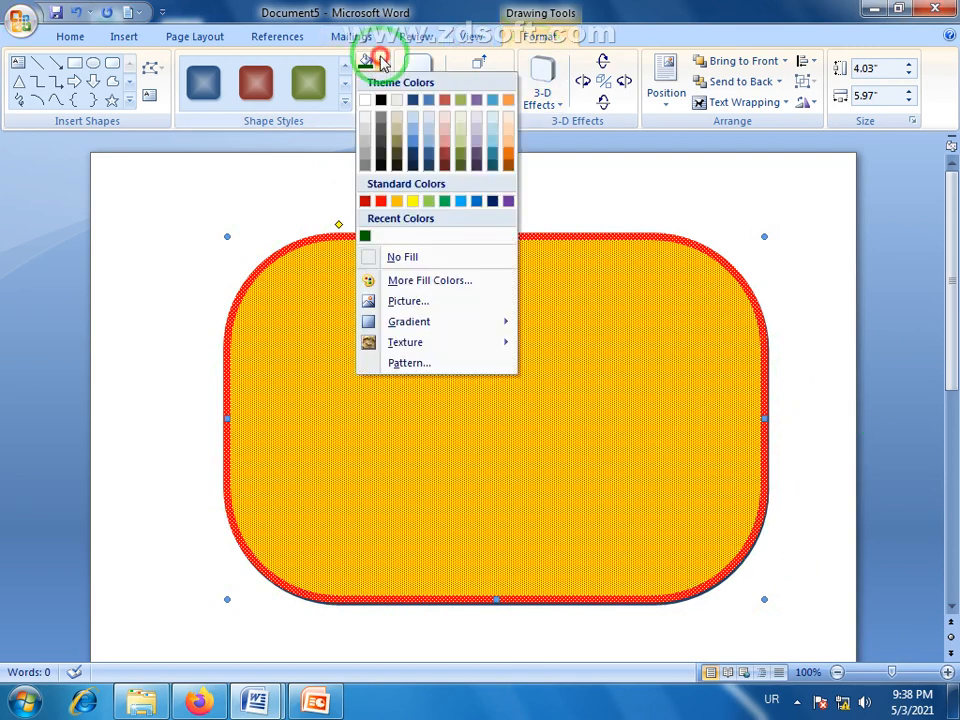
left_click(493, 203)
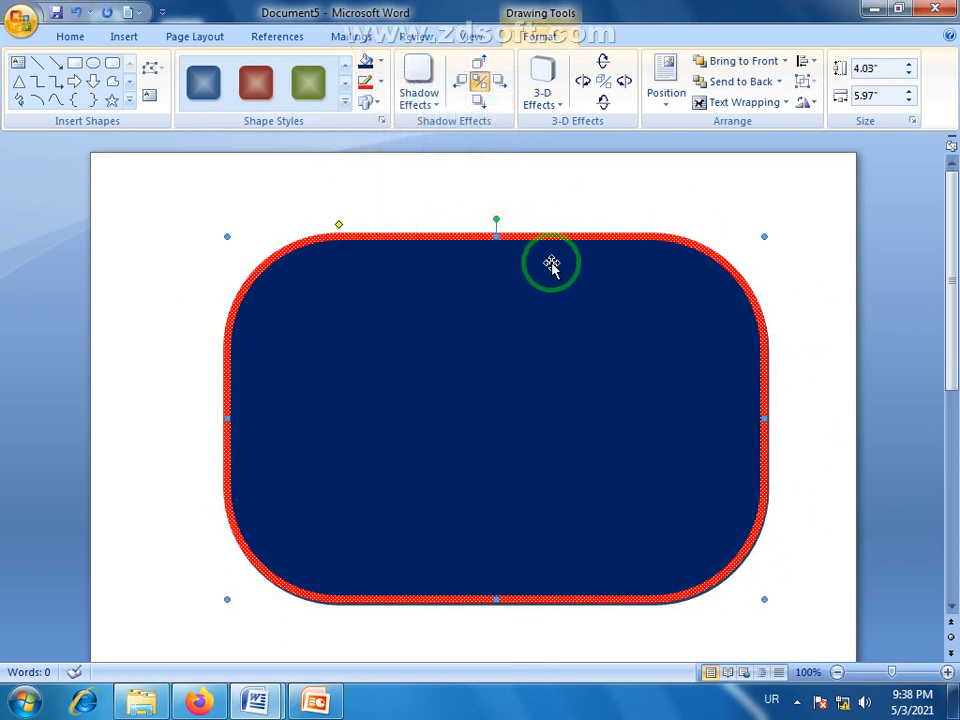
left_click(381, 61)
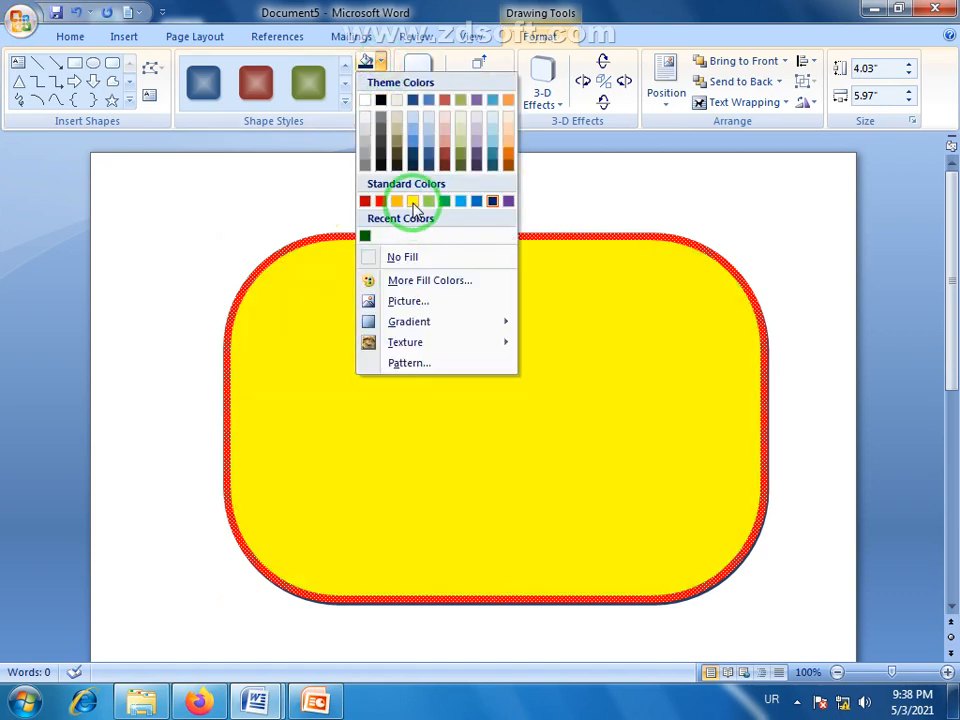
left_click(413, 203)
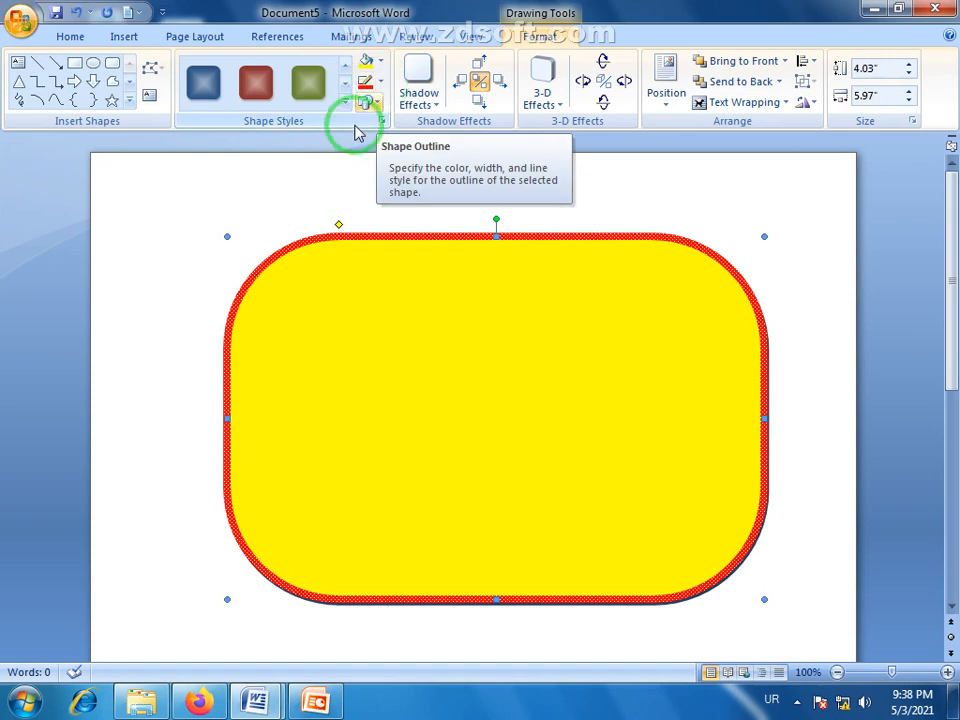
- Try the red, green and blue gradient shape styles on the rounded rectangle, settling on the red one
left_click(258, 87)
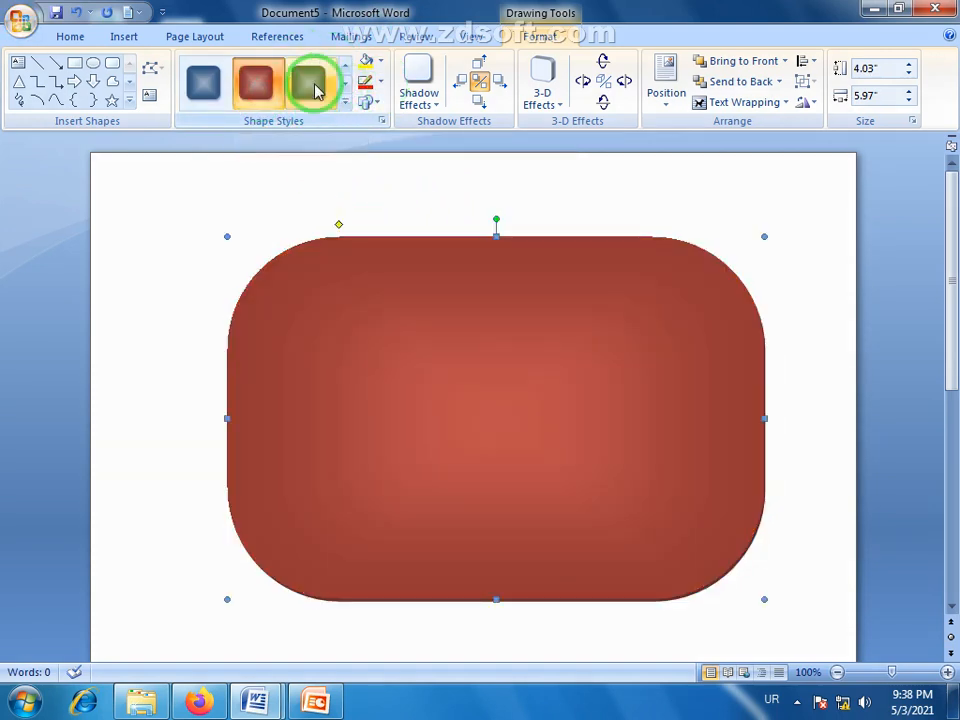
left_click(313, 87)
left_click(205, 83)
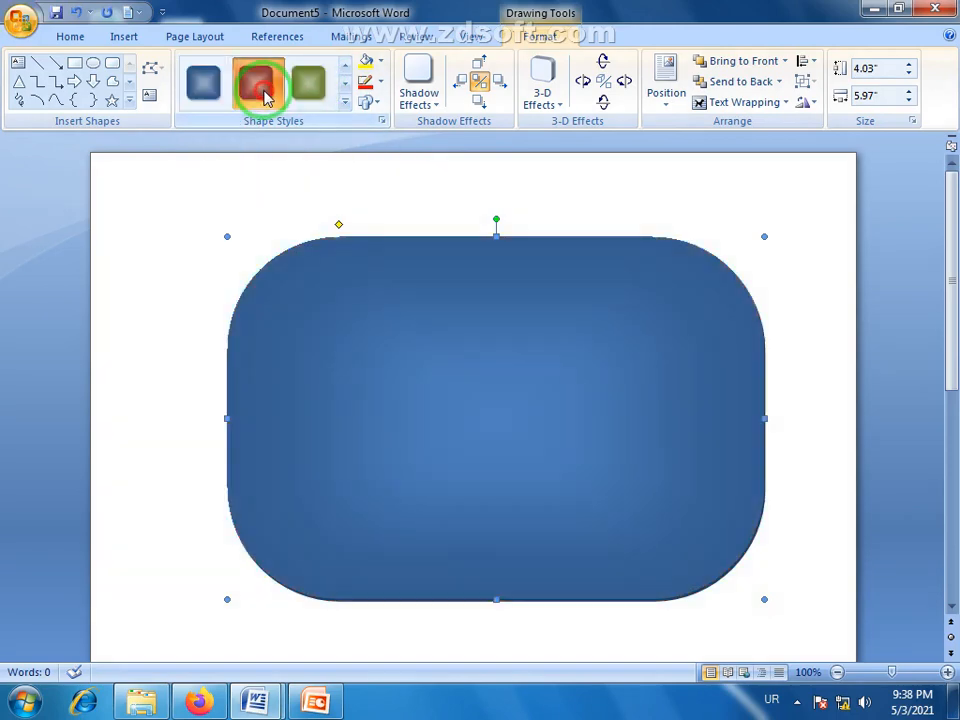
left_click(257, 84)
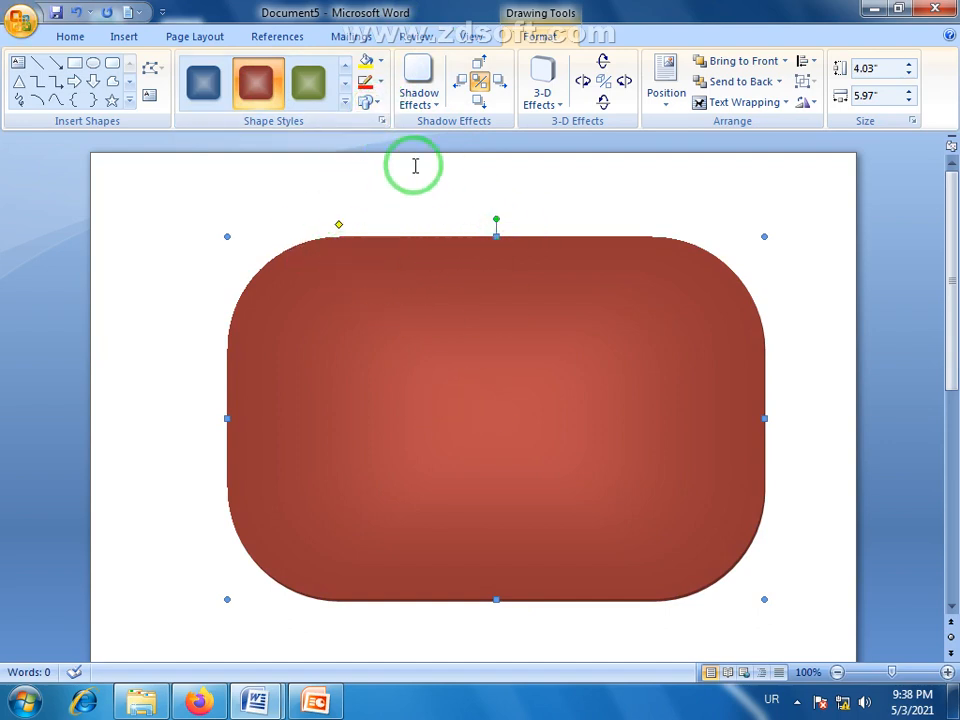
- Change the red rounded rectangle in turn to a smiley face, striped right arrow, flowchart summing junction and flowchart delay shape
left_click(370, 103)
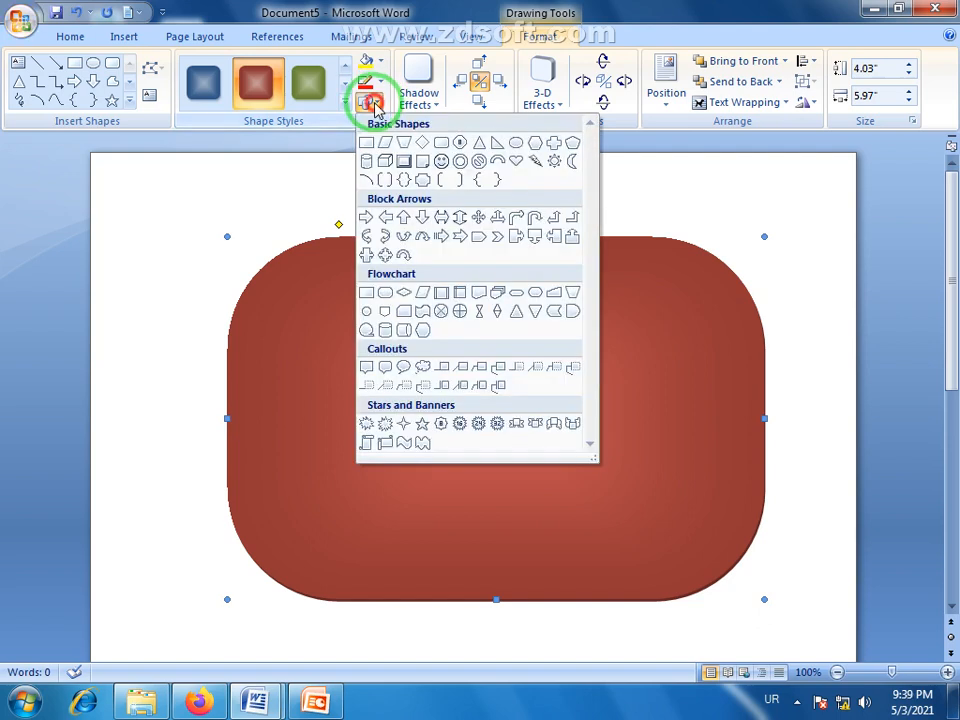
left_click(442, 163)
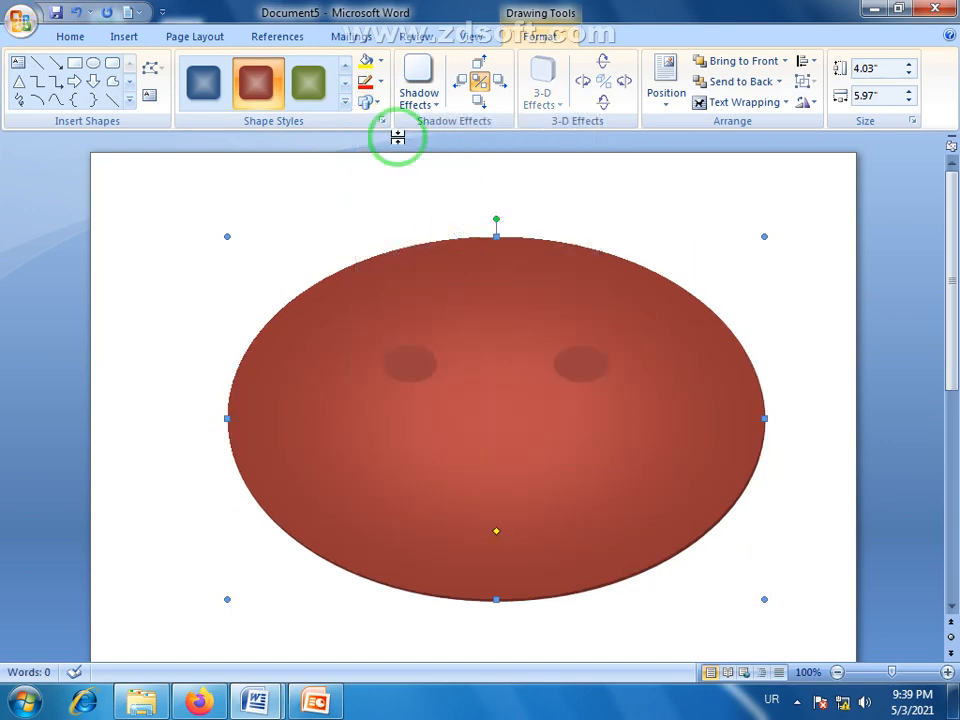
left_click(369, 101)
left_click(442, 238)
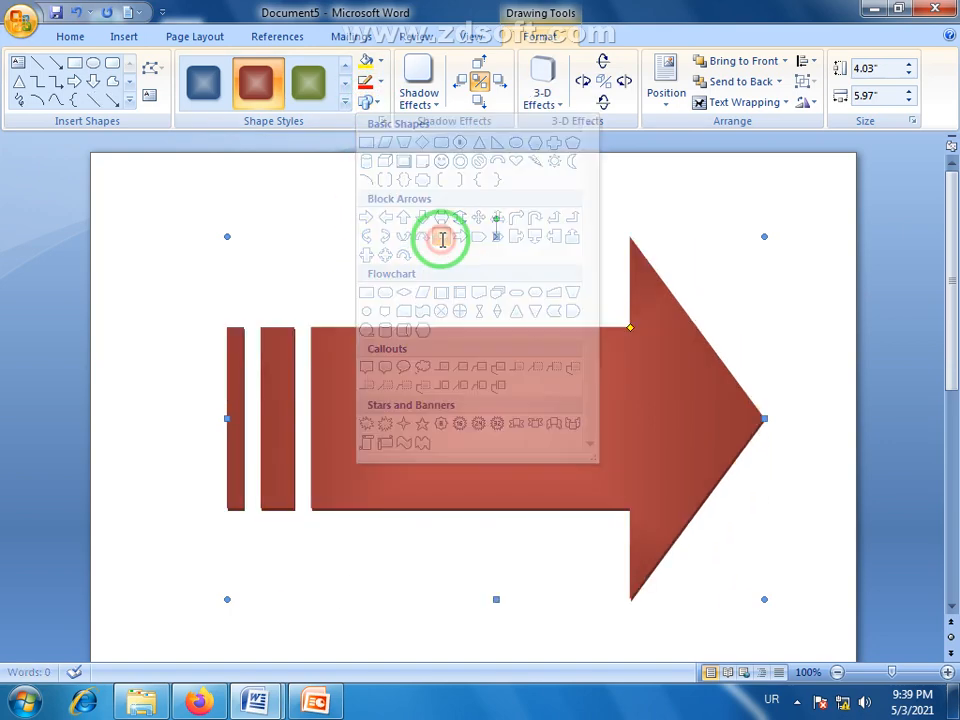
left_click(371, 101)
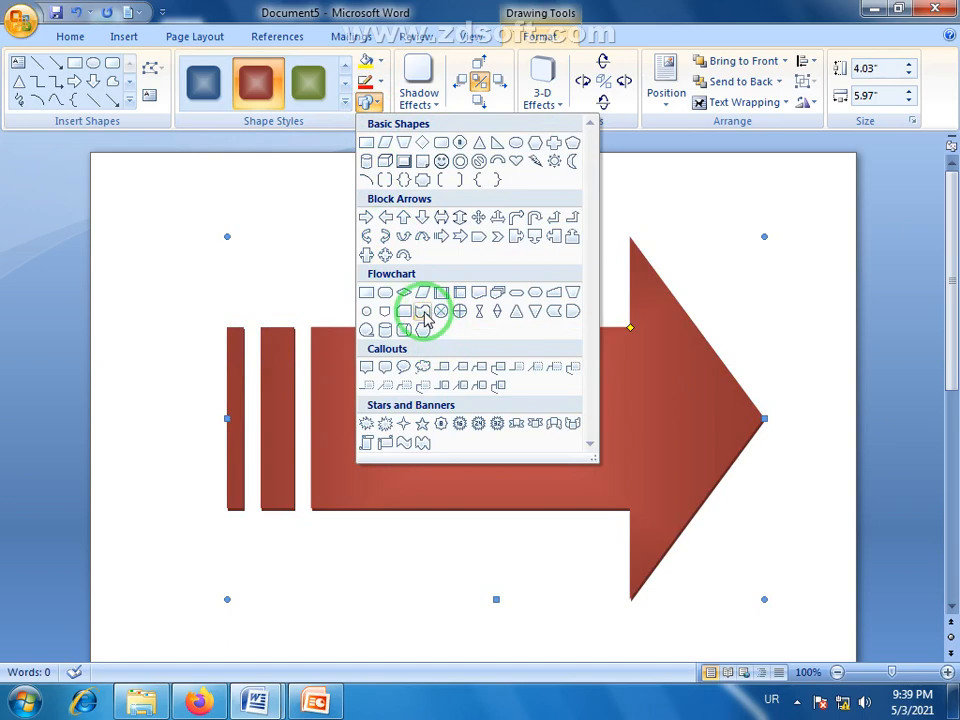
left_click(441, 313)
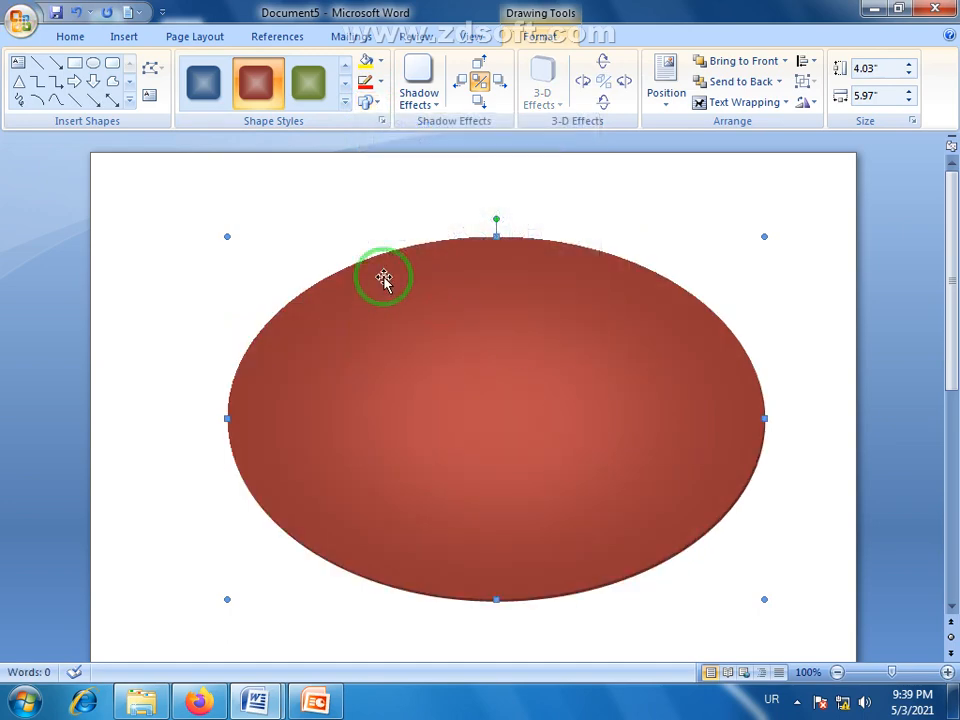
left_click(380, 106)
left_click(576, 312)
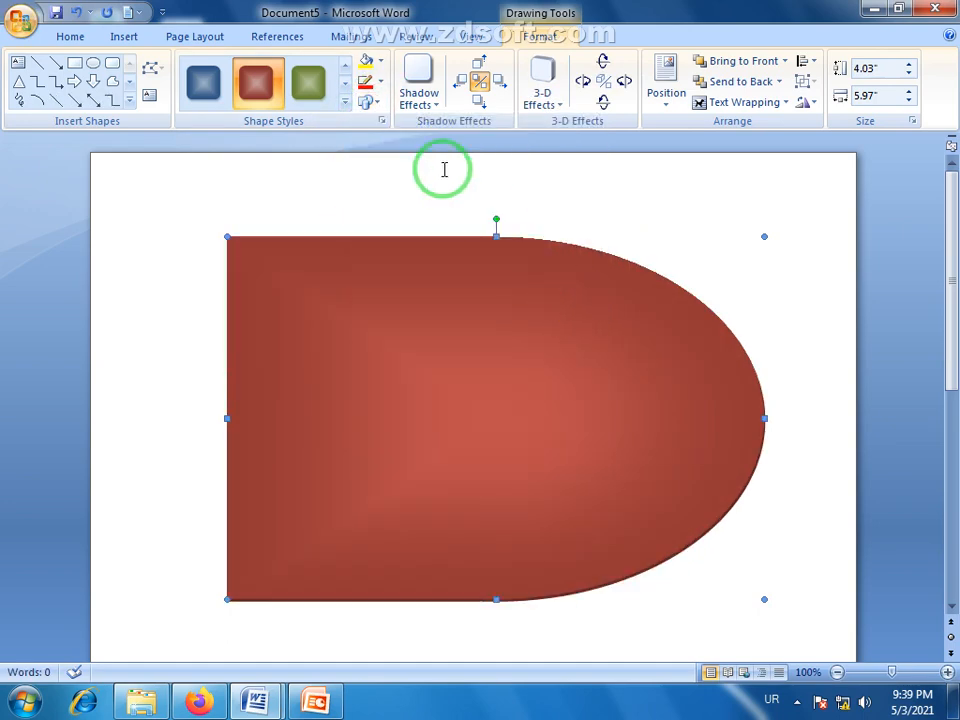
- Change the large red shape to the flowchart display shape
left_click(369, 103)
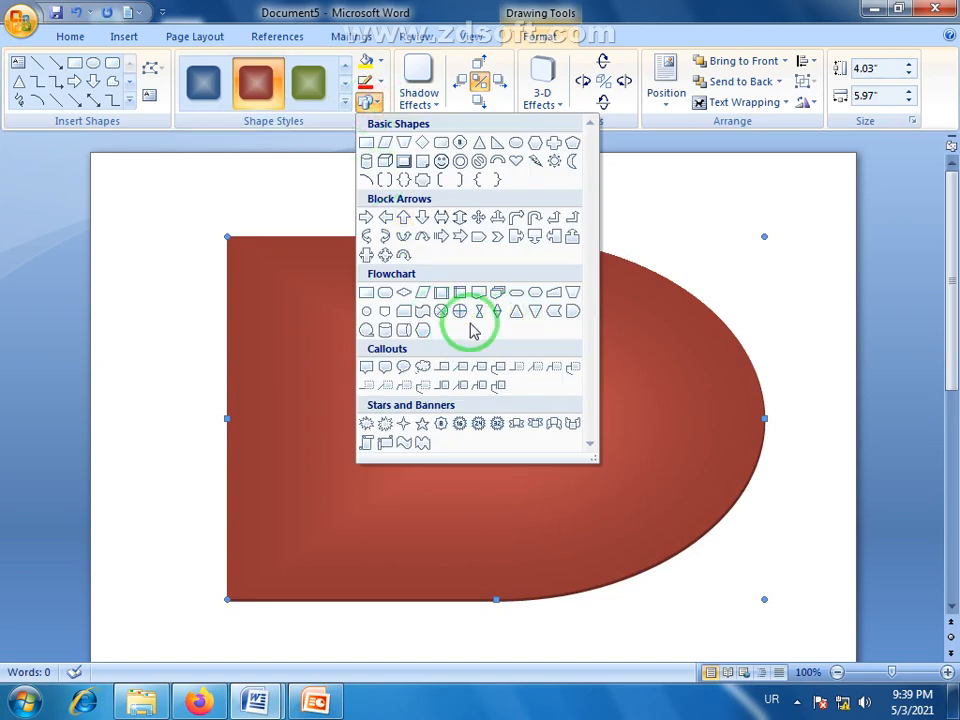
left_click(421, 330)
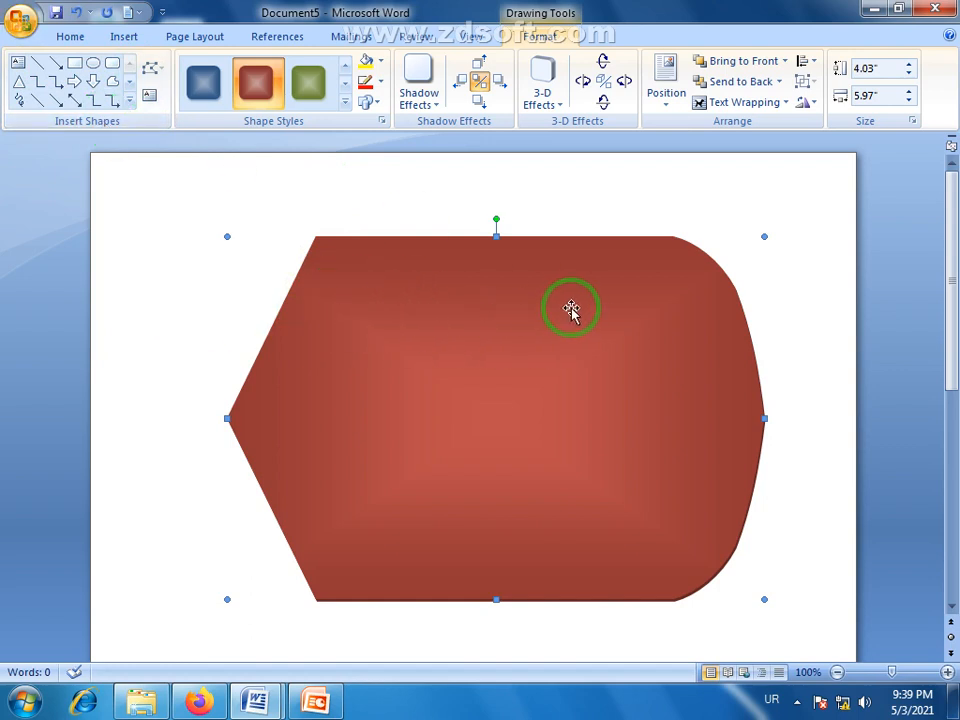
- Draw a right arrow about 4.3" by 1.98" over the red shape and an oval about 2.01" by 2.34" at its tip
left_click(77, 84)
left_click_drag(156, 281, 547, 461)
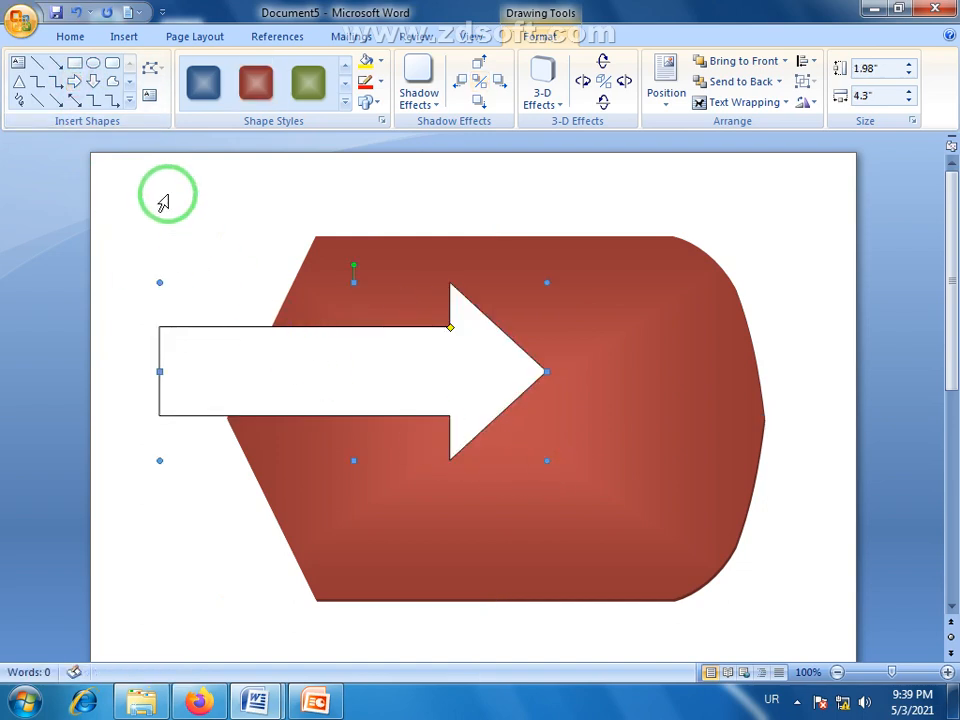
left_click(93, 62)
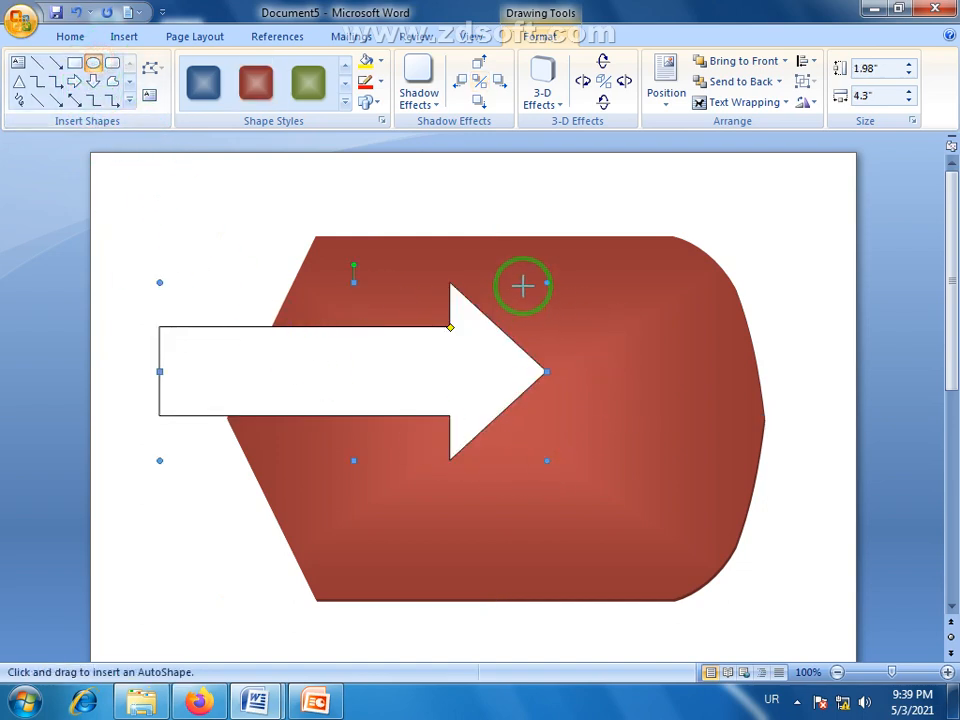
left_click_drag(522, 286, 704, 492)
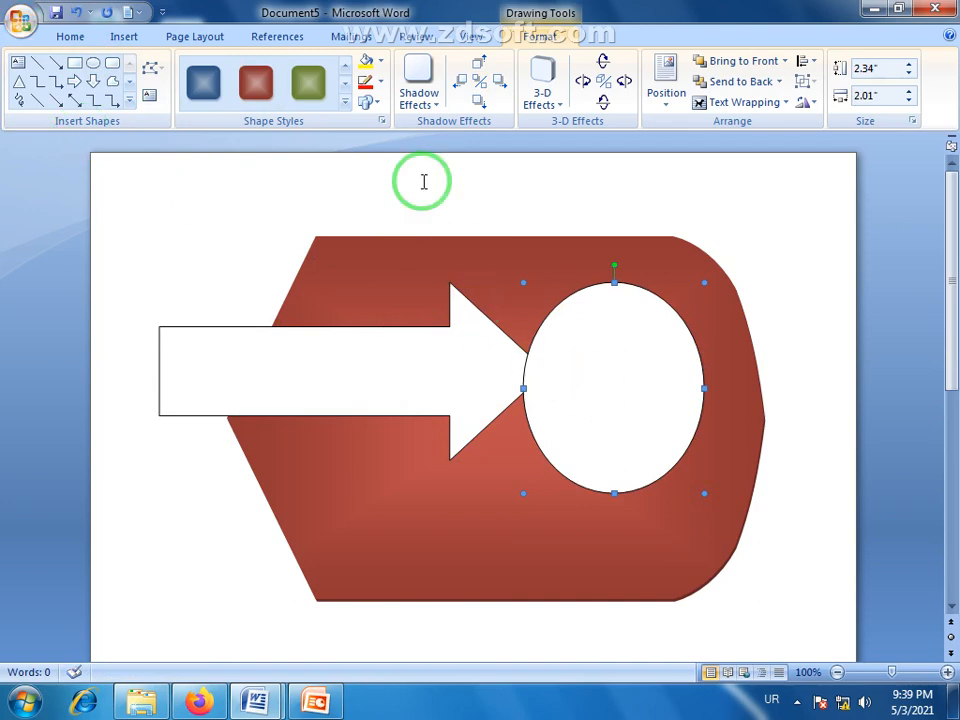
- Apply the green gradient shape style to the oval and the blue gradient shape style to the arrow
left_click(204, 84)
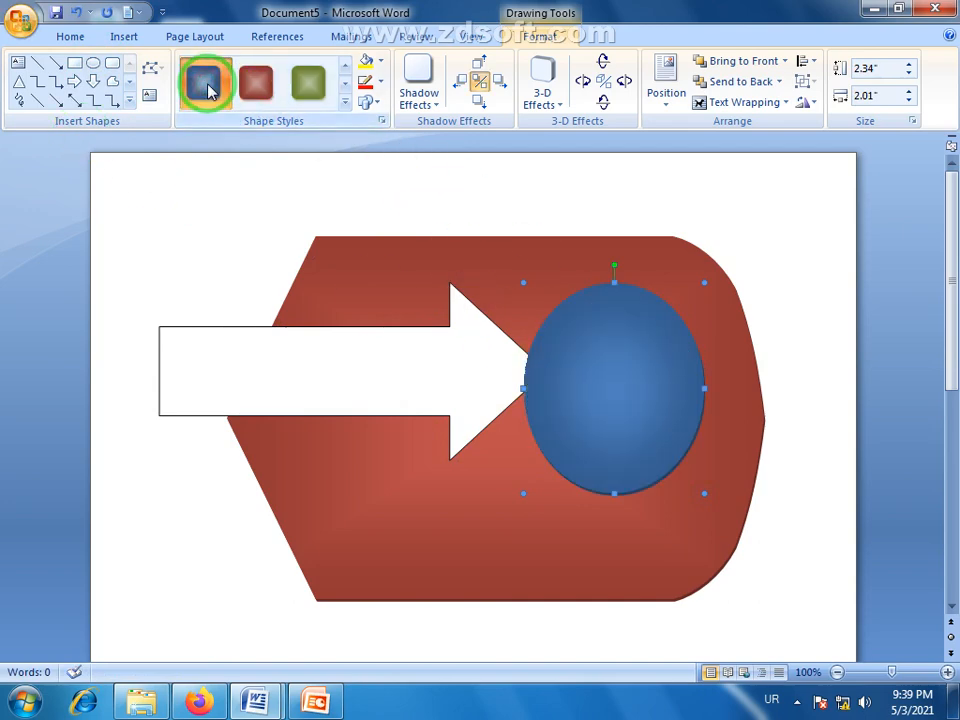
left_click(310, 86)
left_click(398, 357)
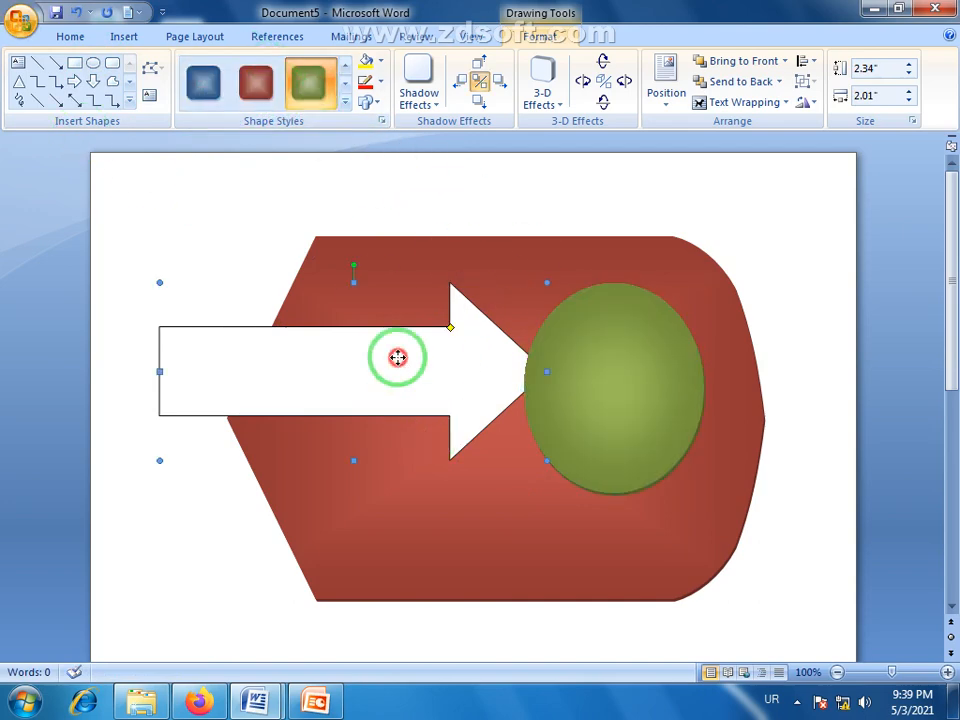
left_click(255, 80)
left_click(401, 336)
left_click(307, 83)
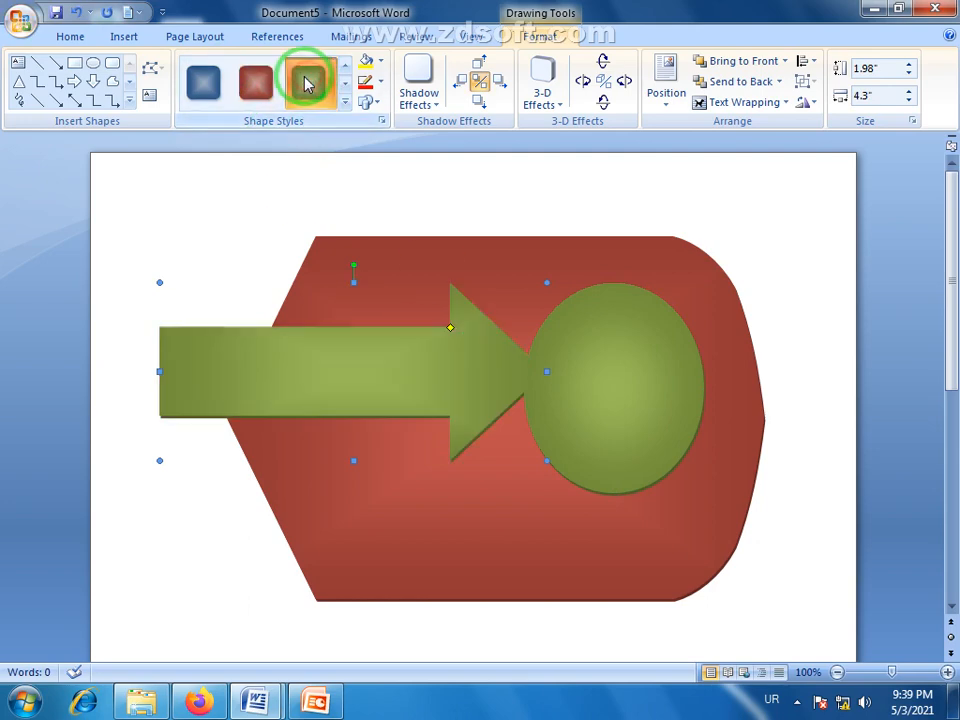
left_click(204, 83)
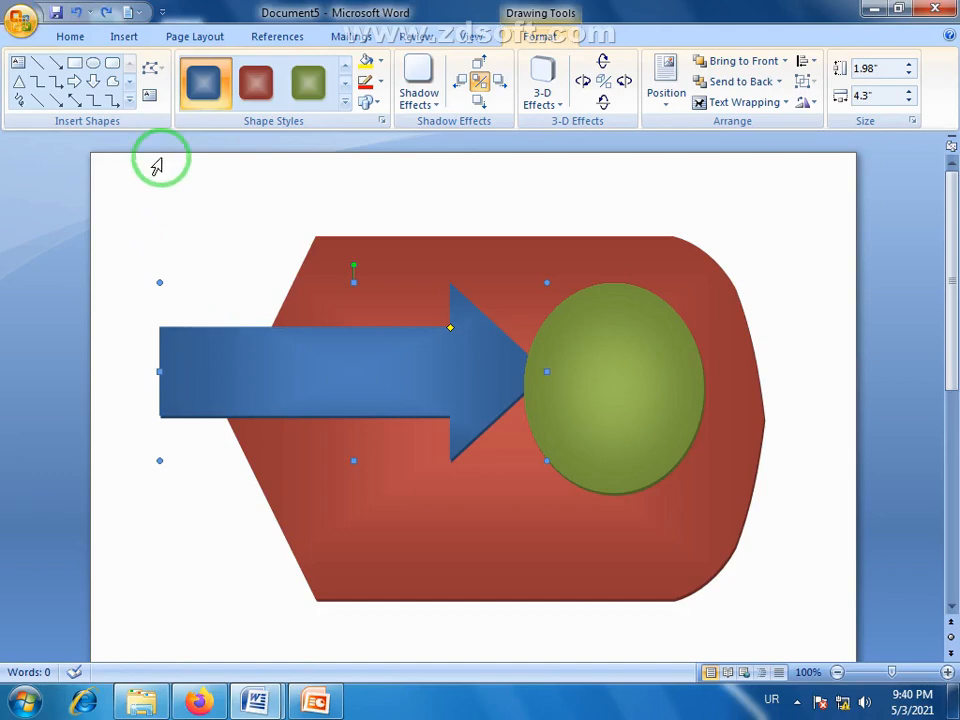
- Move the green oval off the red shape into the blank area of the page below it
left_click(626, 369)
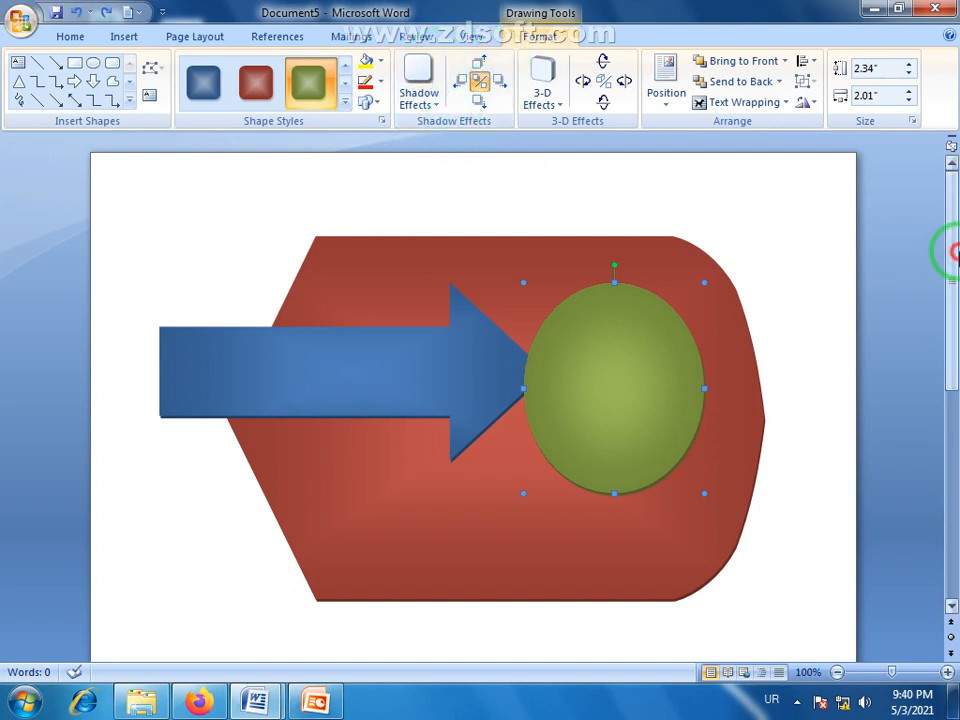
left_click_drag(955, 252, 957, 332)
left_click(613, 215)
left_click_drag(530, 385, 465, 574)
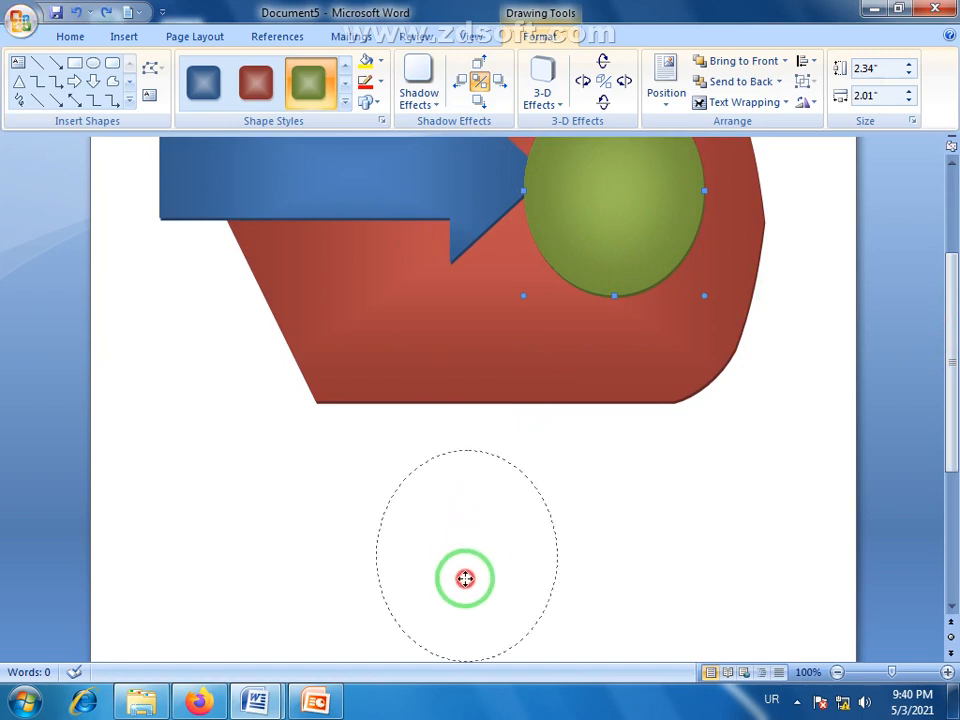
left_click_drag(951, 373, 953, 422)
left_click_drag(451, 402, 456, 480)
left_click_drag(954, 429, 951, 443)
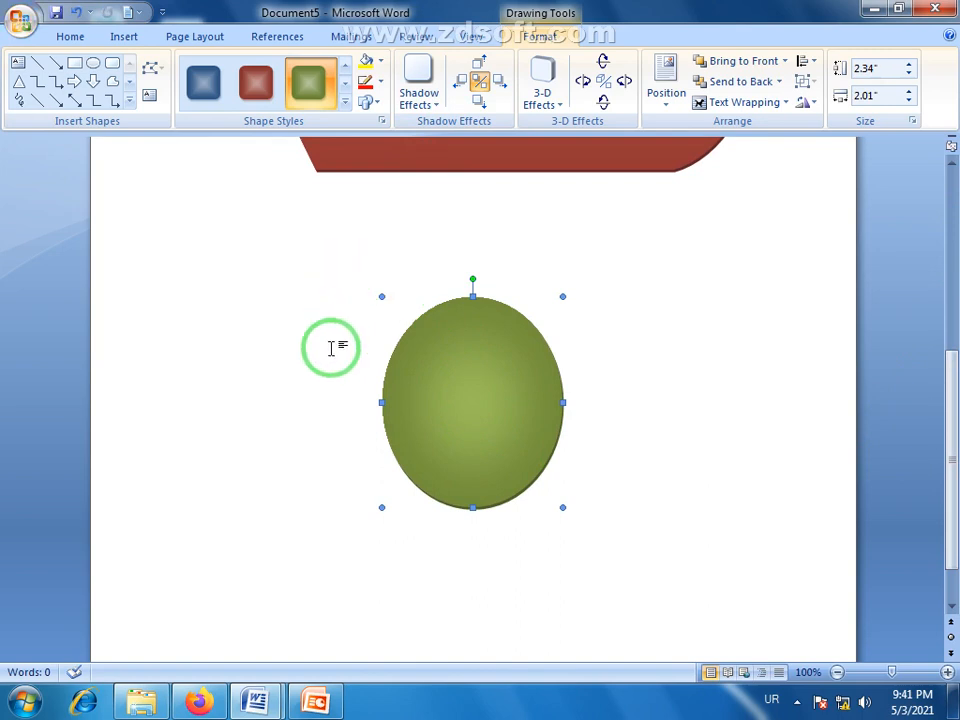
- Try the upper-left drop shadow on the green oval and move the oval toward the page's left margin
left_click(438, 104)
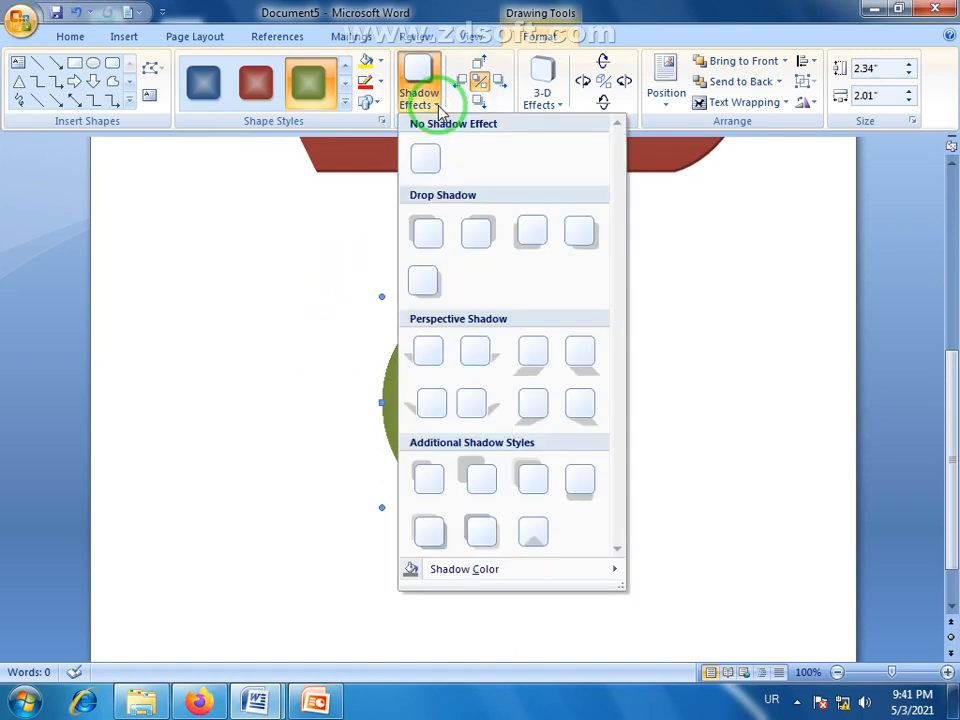
left_click(430, 231)
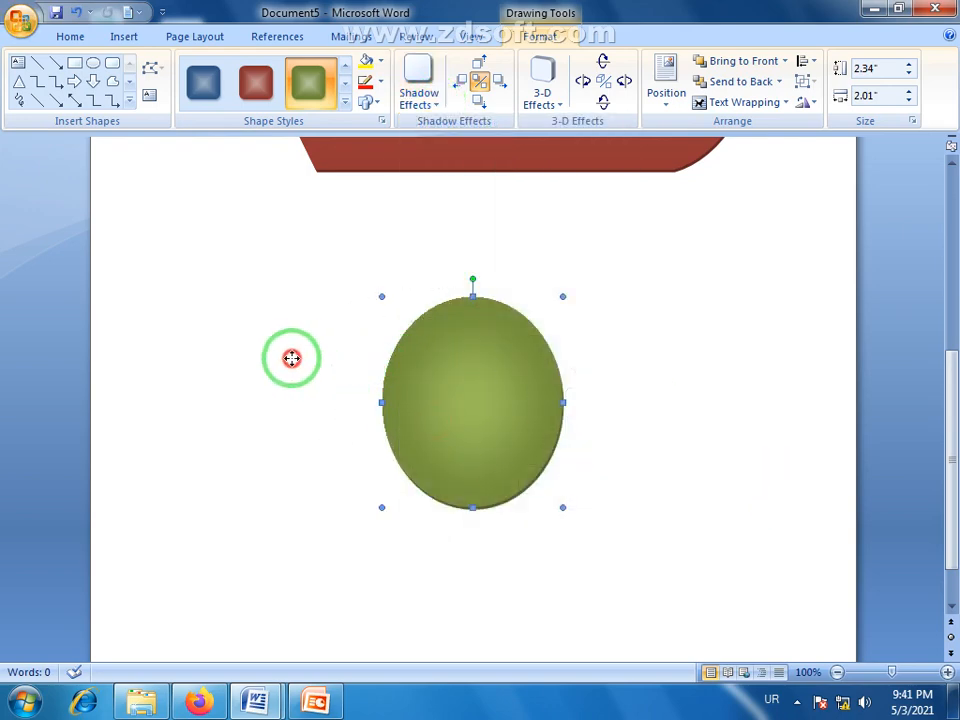
left_click_drag(291, 358, 251, 364)
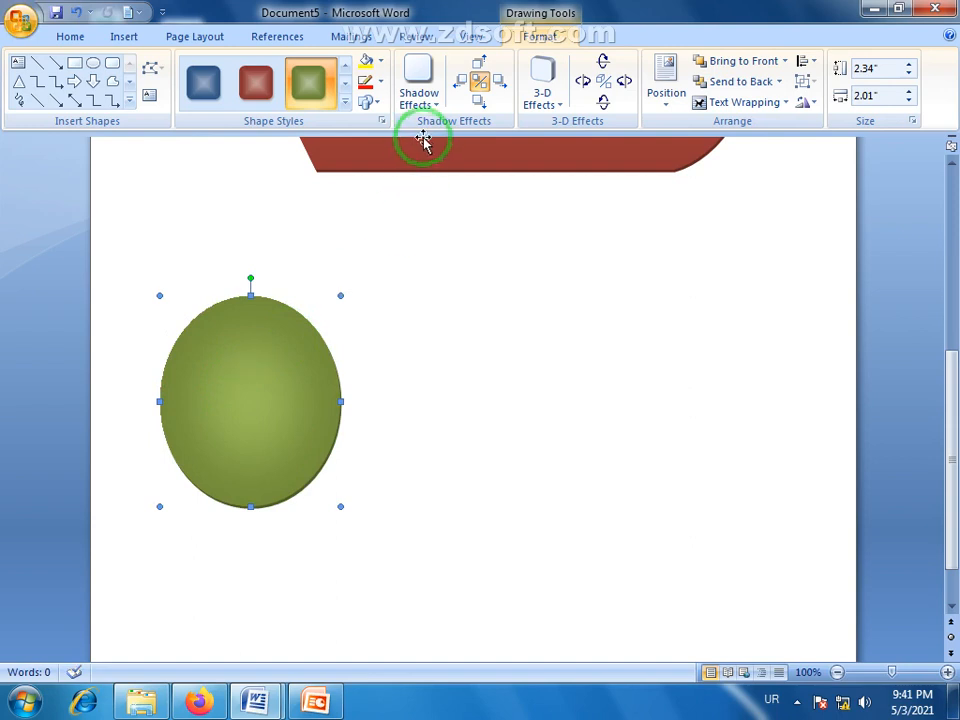
- Apply the upper-left drop shadow to the green oval and color the shadow red
left_click(428, 96)
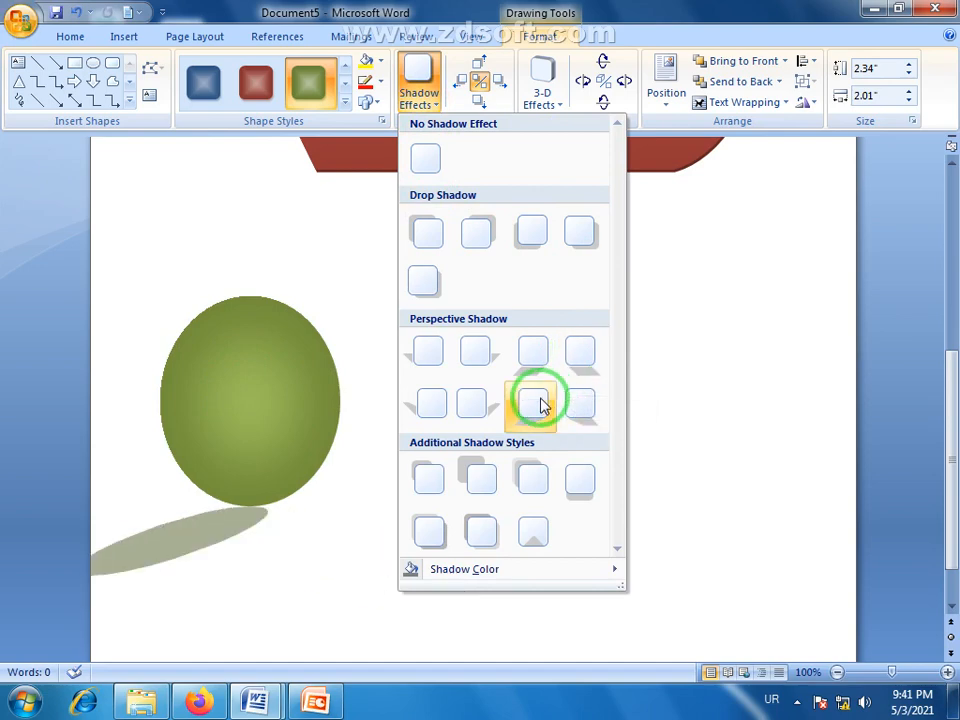
left_click(424, 234)
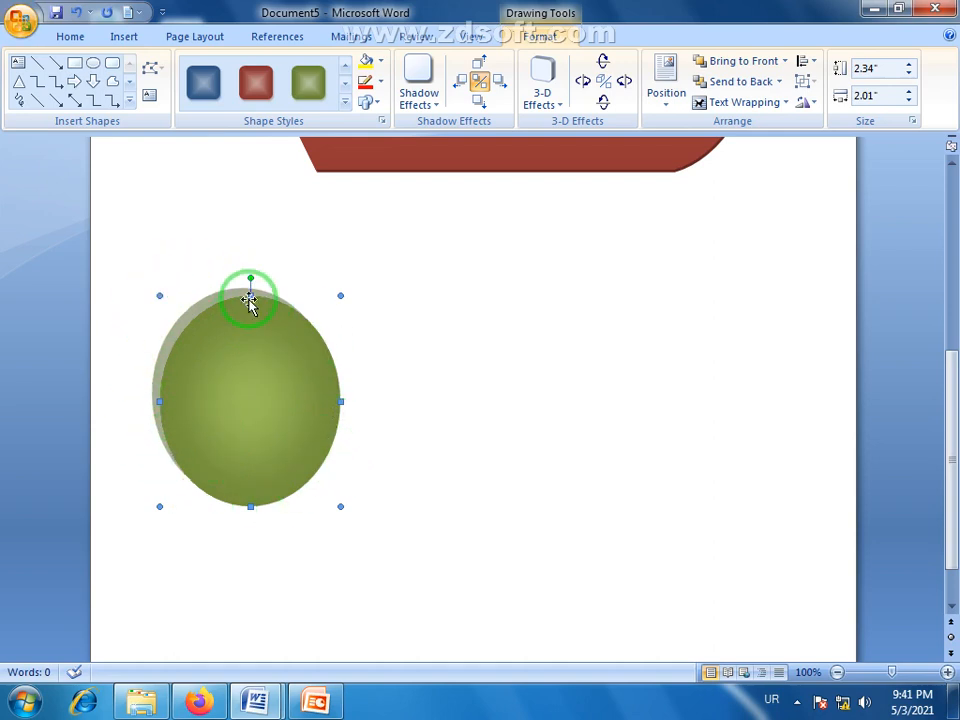
left_click(437, 108)
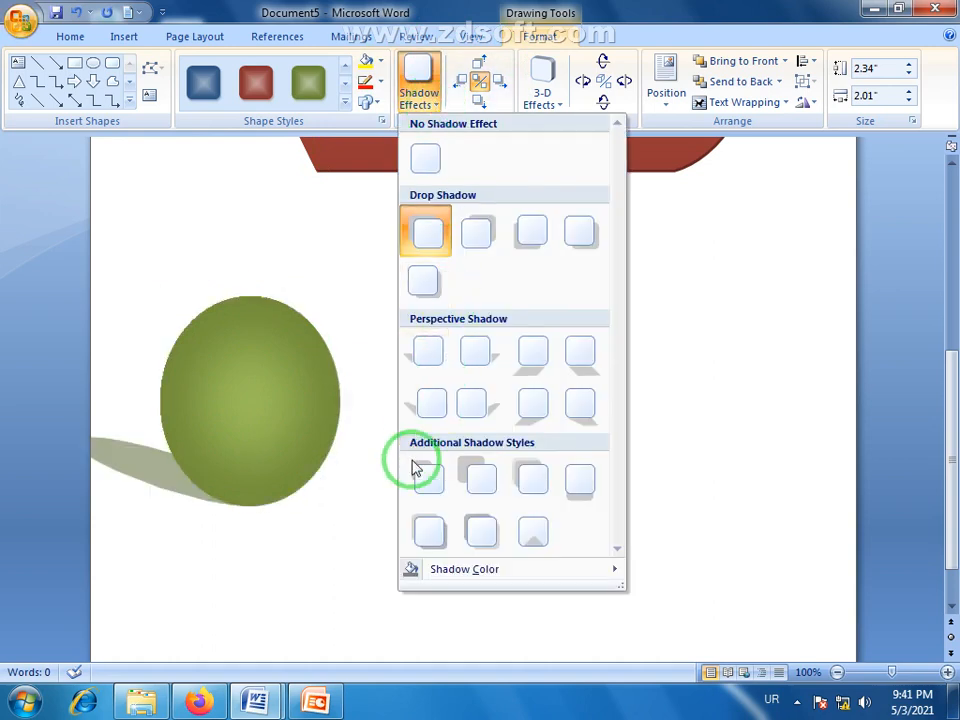
mouse_move(467, 577)
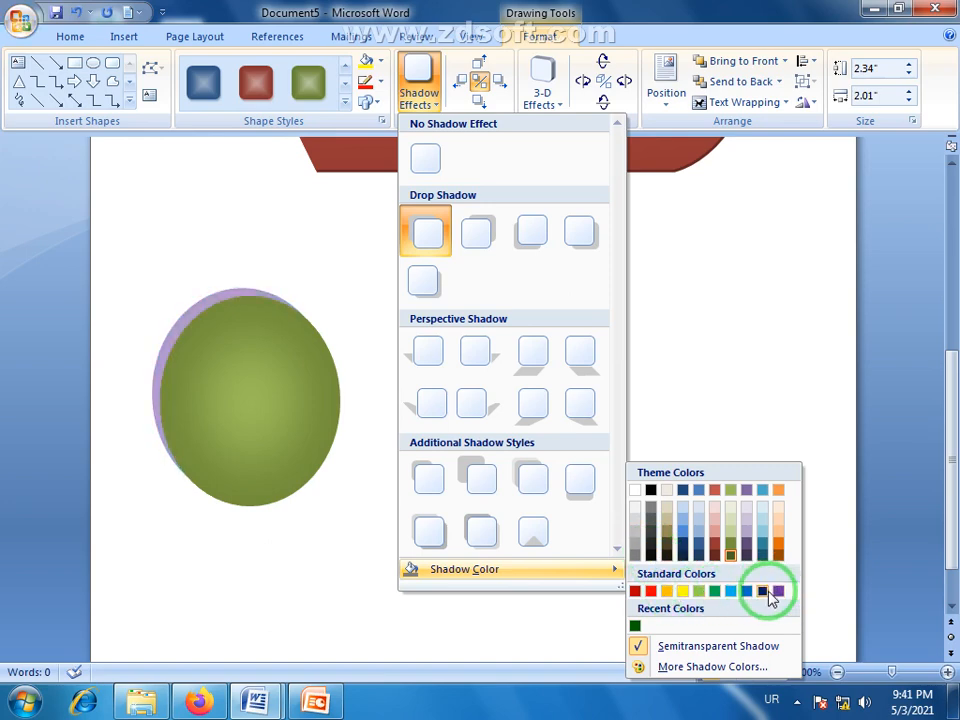
left_click(652, 592)
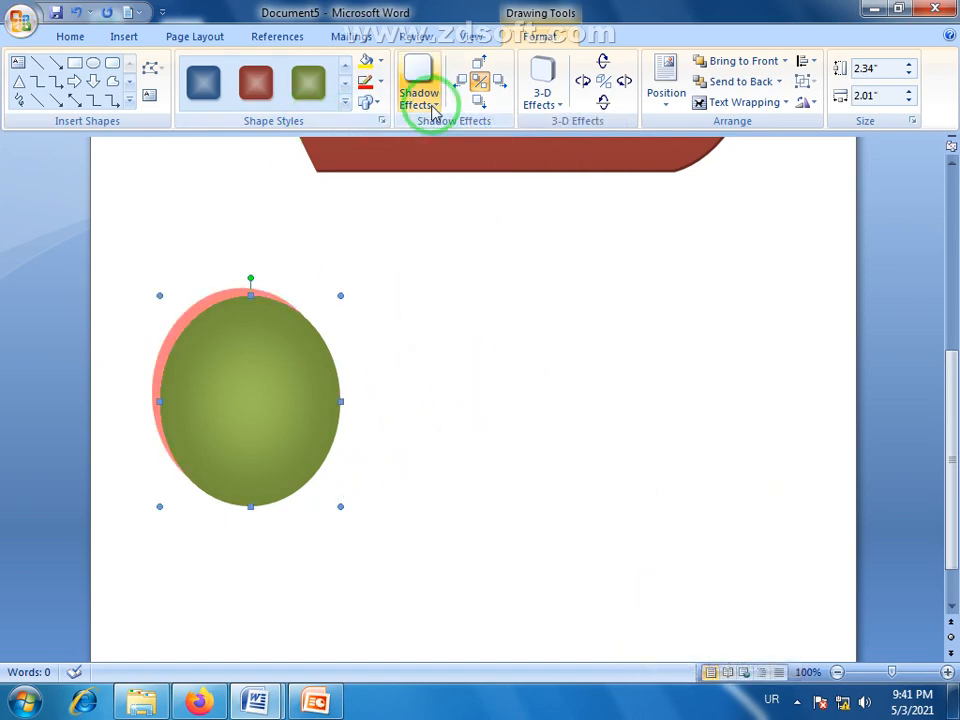
- Toggle the green oval's shadow and leave it switched off
left_click(481, 88)
left_click(259, 365)
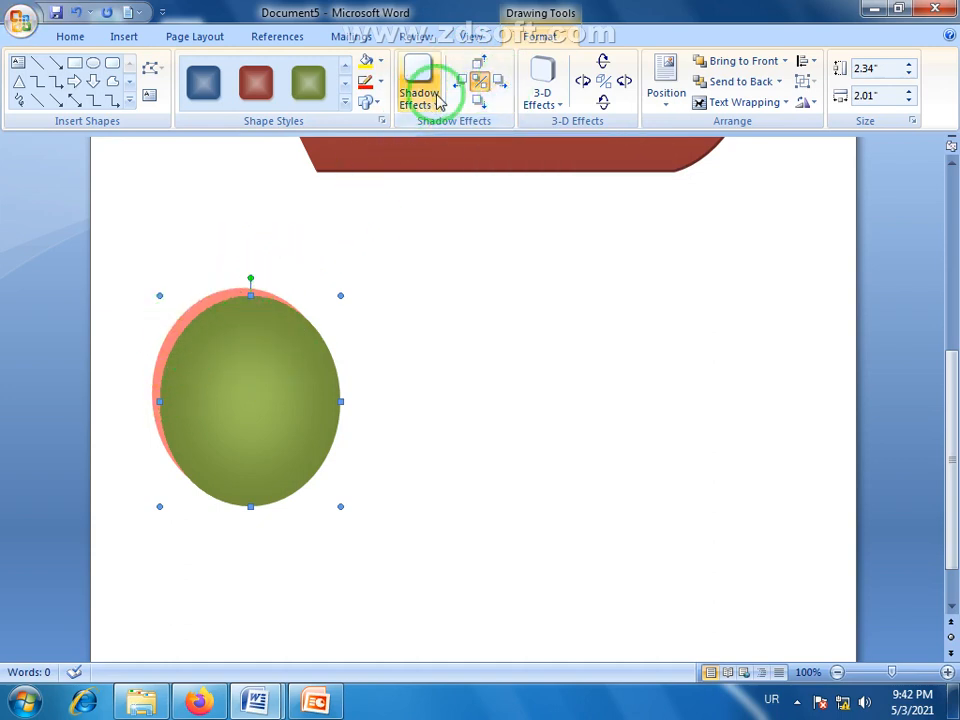
left_click(481, 82)
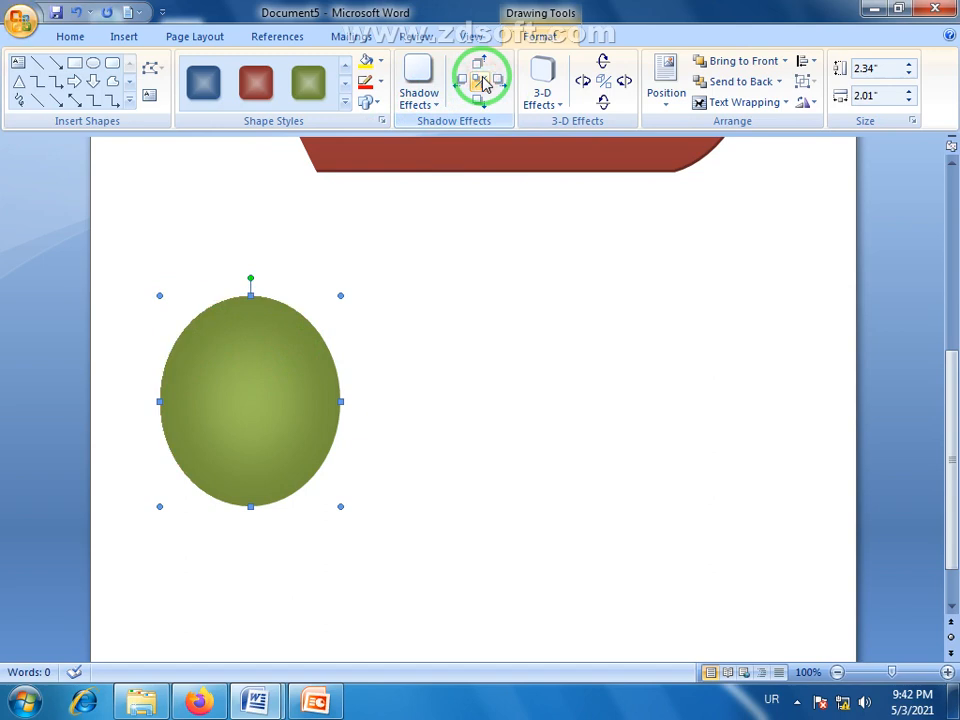
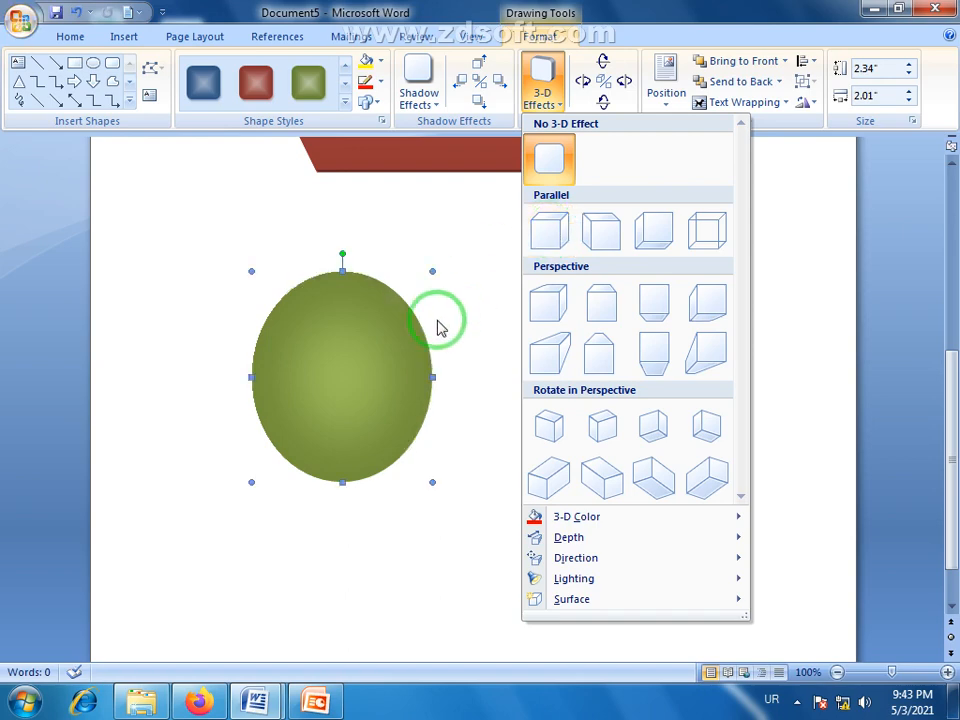
- Delete the green oval and draw a rectangle about 4.4" by 3.38" in the blank area below the red shape
left_click(368, 347)
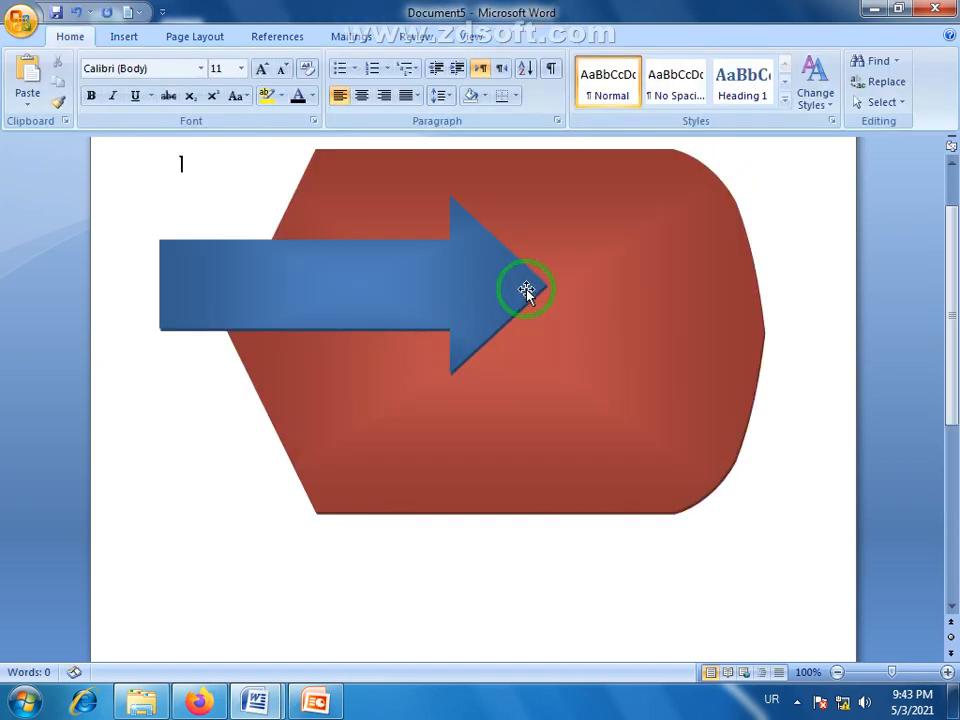
left_click_drag(950, 330, 951, 460)
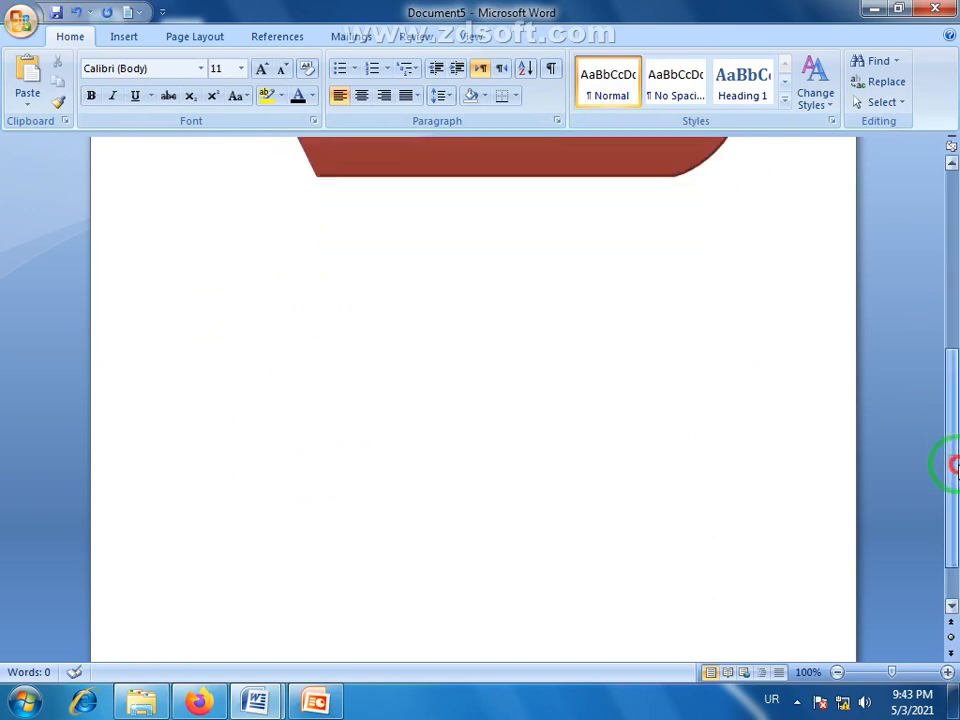
left_click(121, 37)
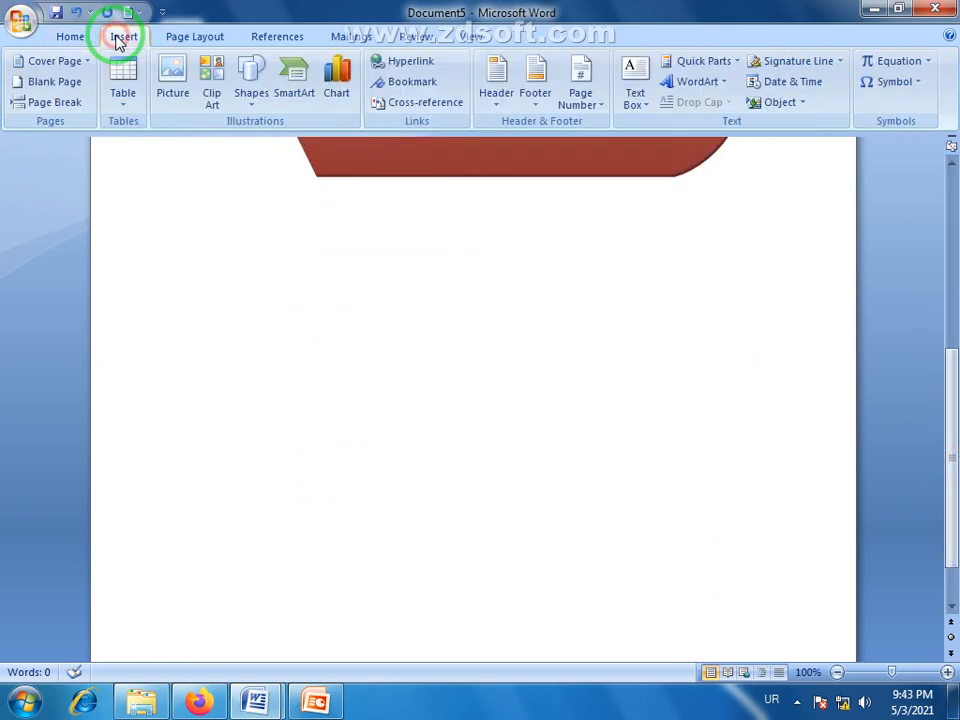
left_click(251, 104)
left_click(300, 147)
mouse_move(264, 312)
left_mouse_down()
mouse_move(643, 615)
mouse_move(659, 615)
left_mouse_up()
- Try the black shape style on the new rectangle and give it the plain red shape style instead
left_click(208, 88)
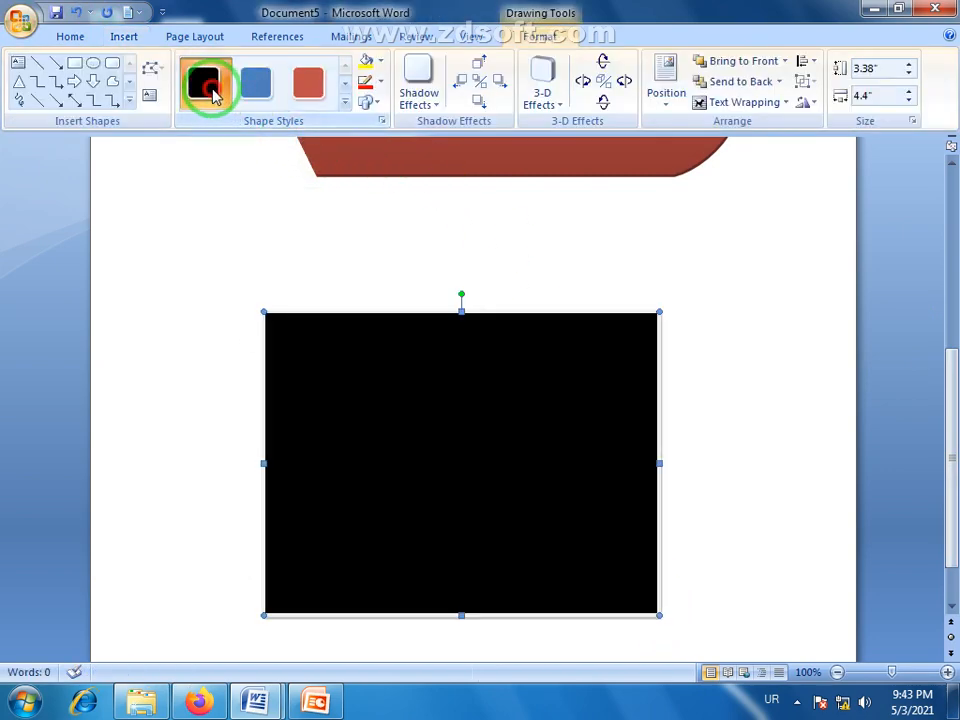
left_click(560, 105)
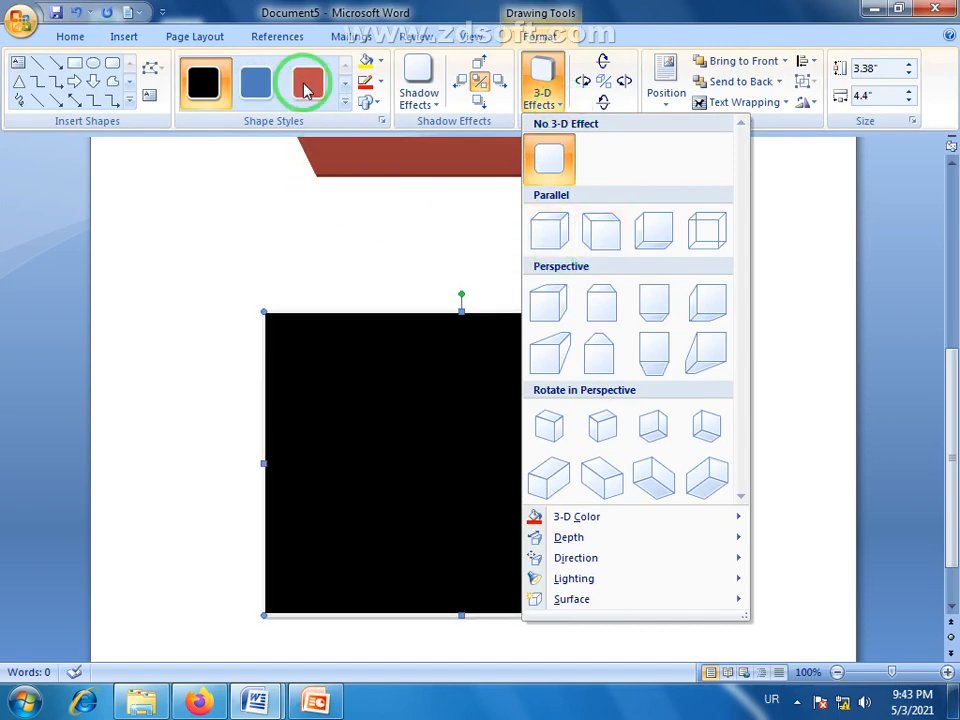
left_click(313, 88)
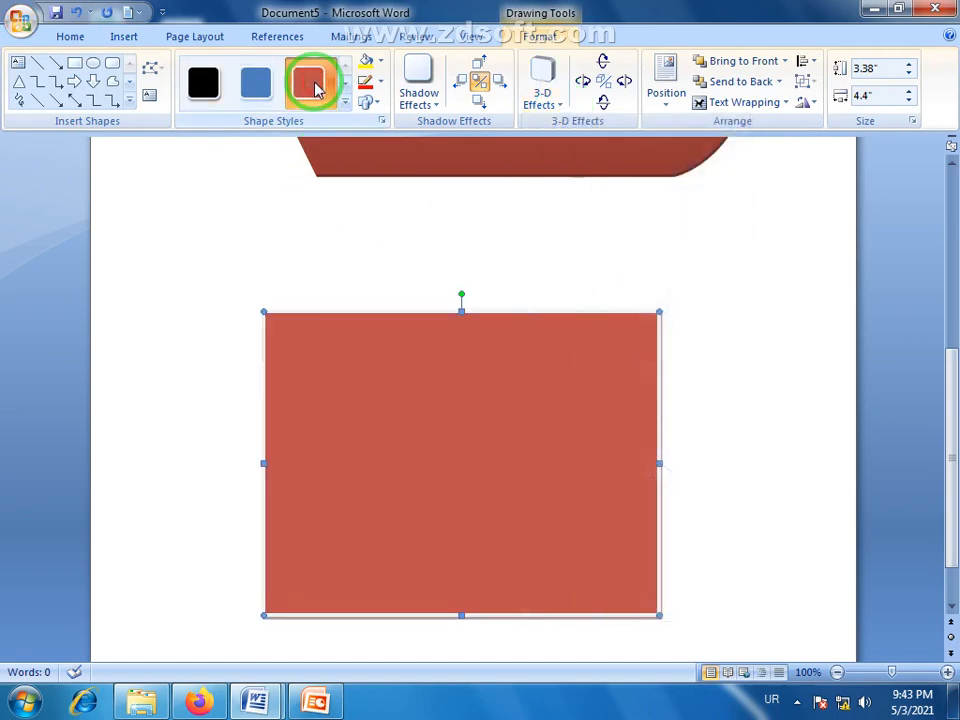
- Apply the parallel 3-D effect that extrudes toward the lower left to the red rectangle and color its sides blue
left_click(557, 108)
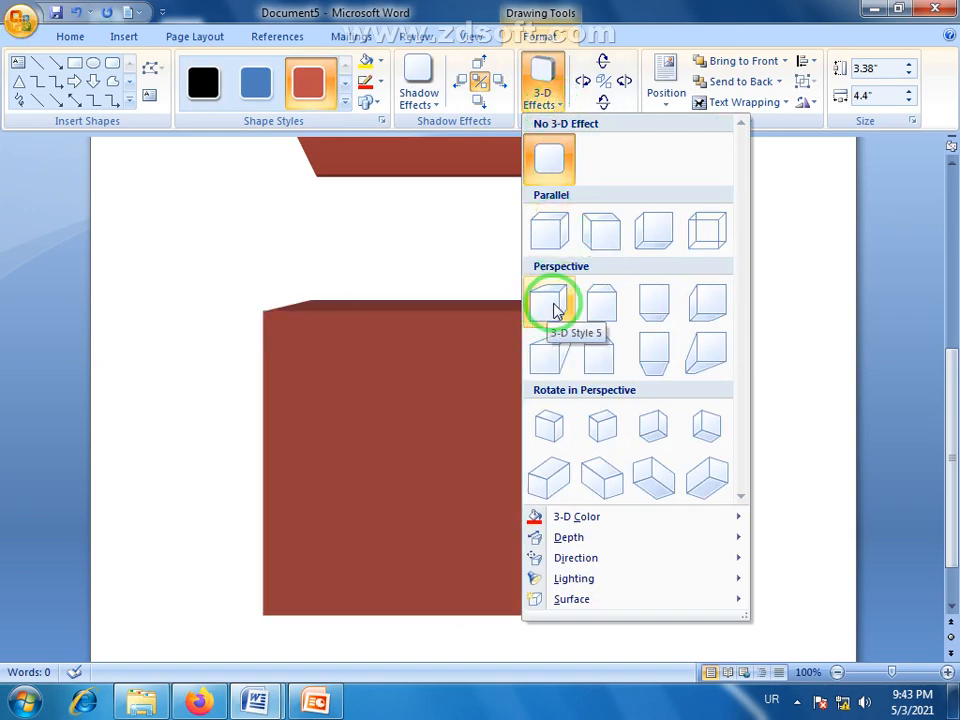
left_click(668, 231)
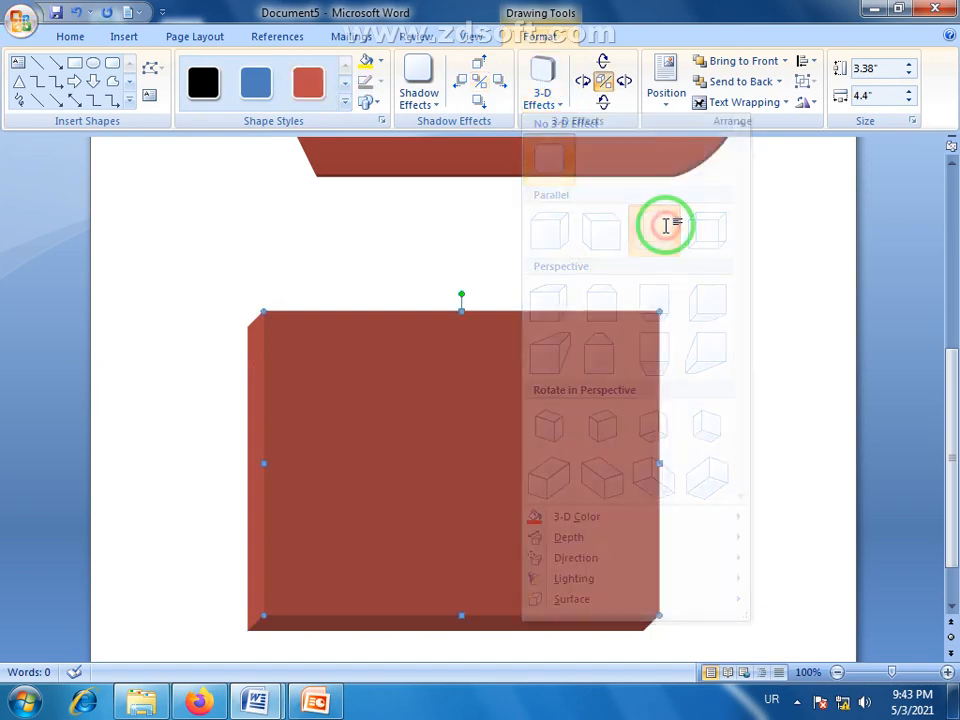
scroll(955, 452, "down", 1)
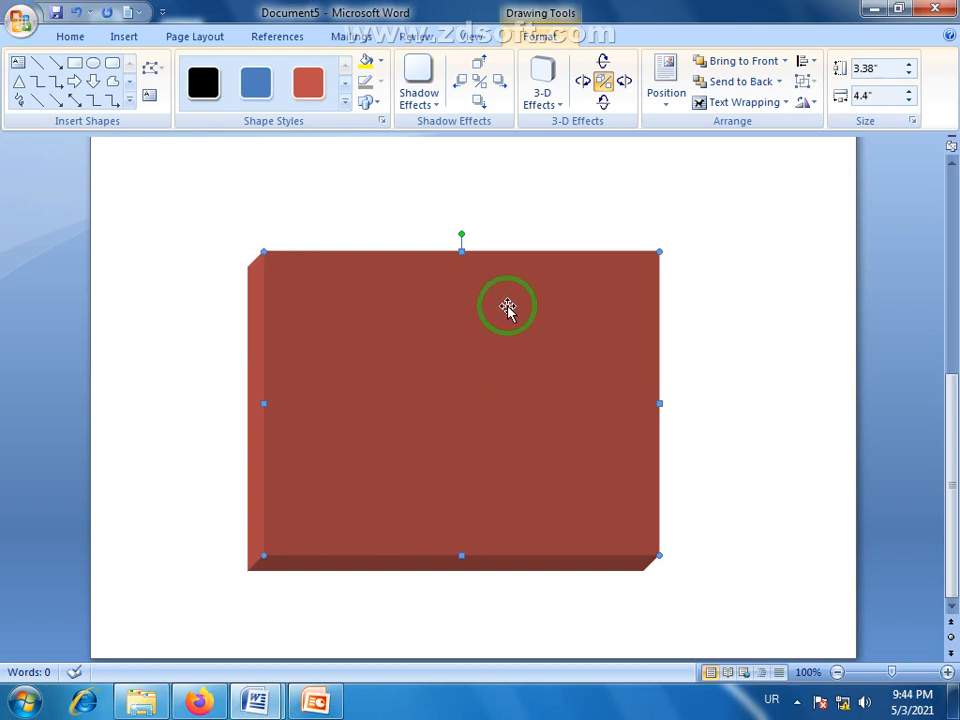
left_click(561, 102)
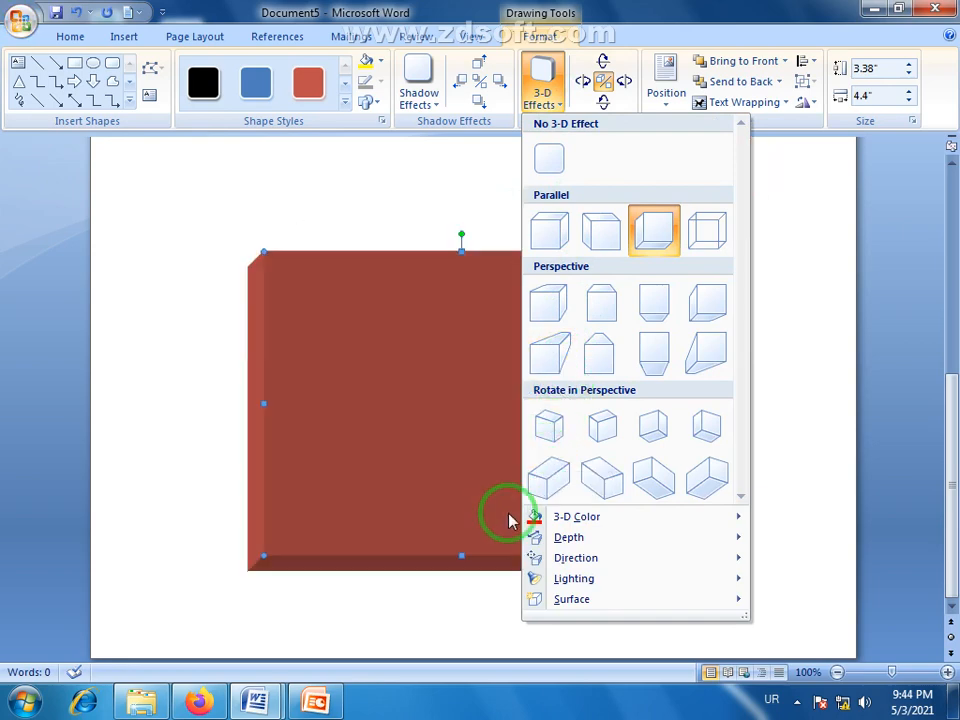
mouse_move(578, 520)
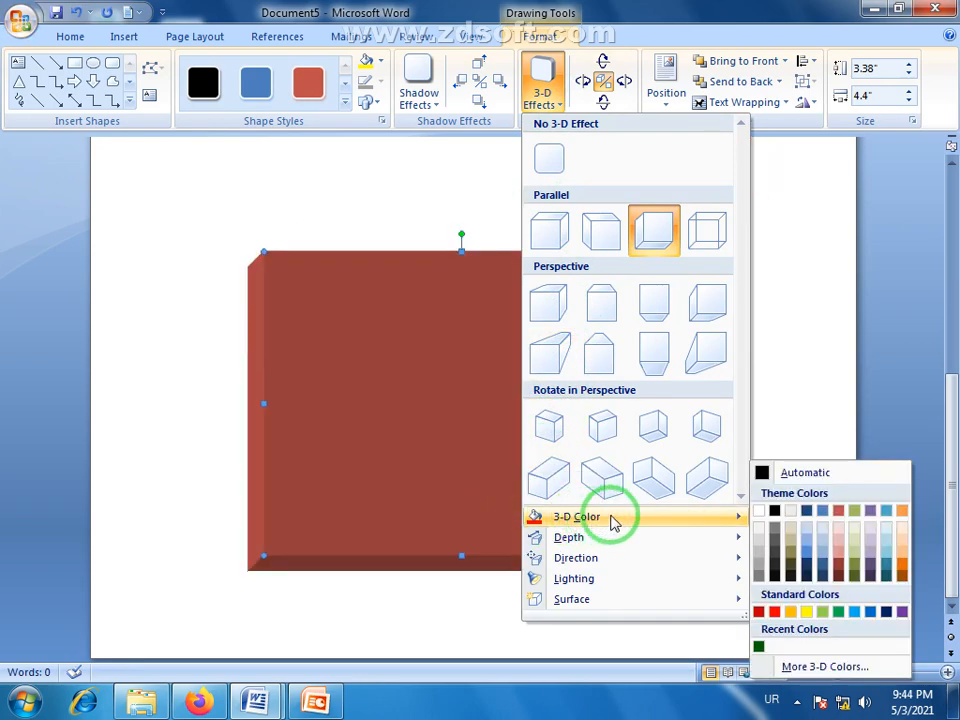
left_click(806, 561)
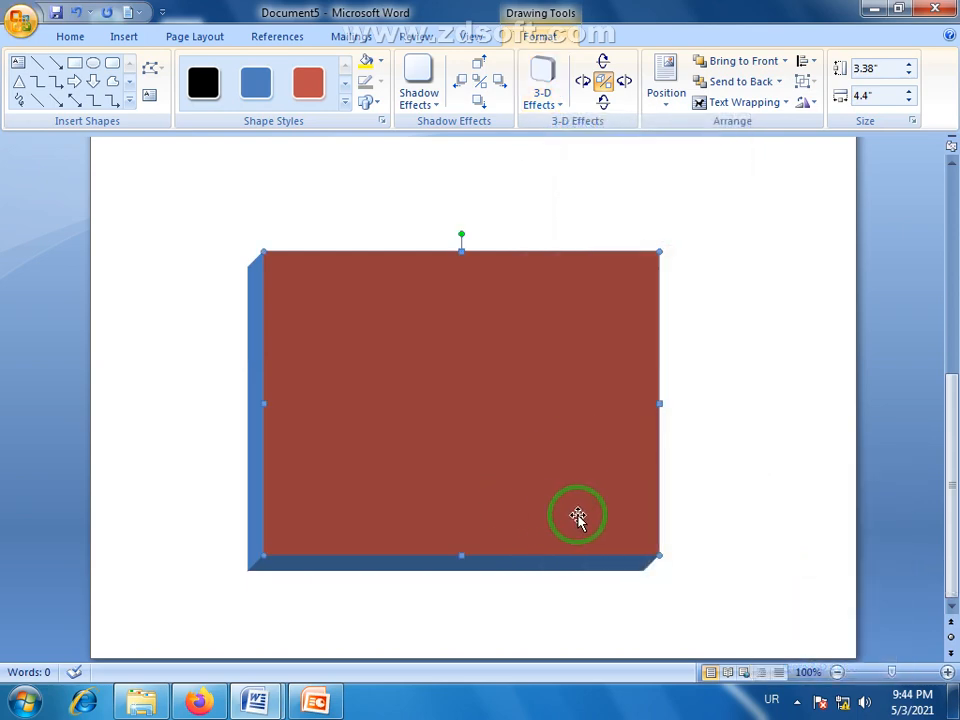
- Review the rectangle's 3-D depth, direction and lighting options and set its 3-D surface to Matte
left_click(545, 100)
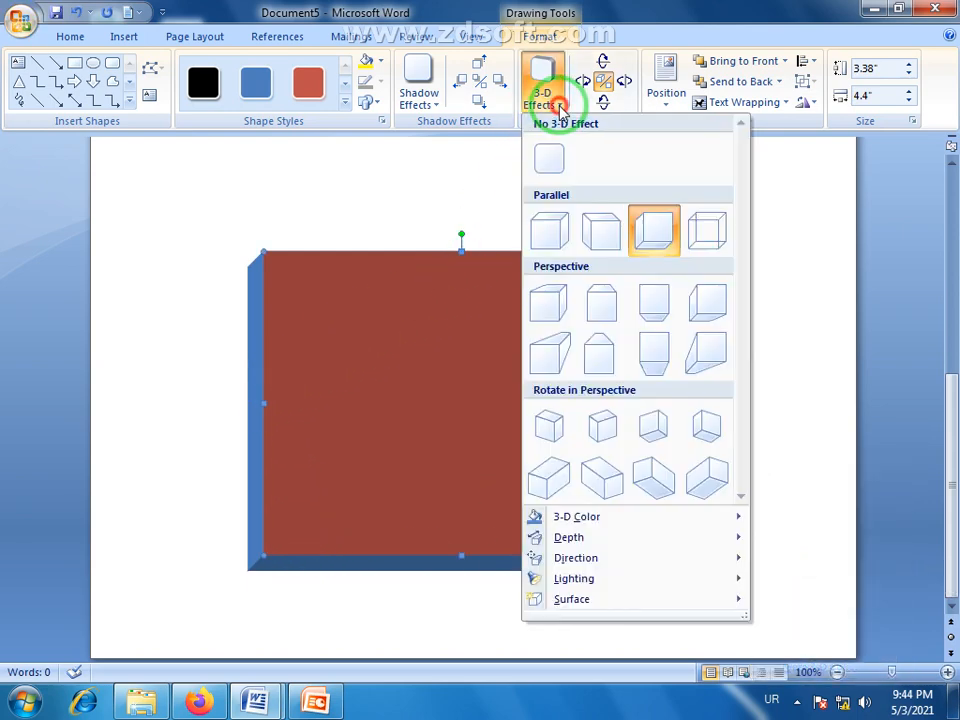
mouse_move(565, 557)
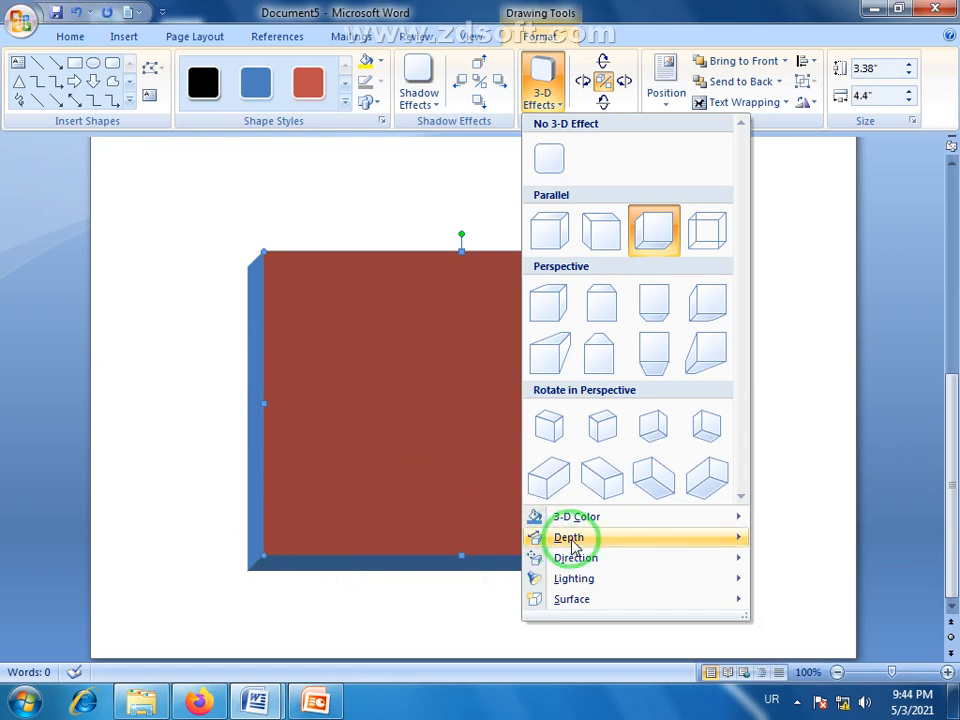
mouse_move(718, 540)
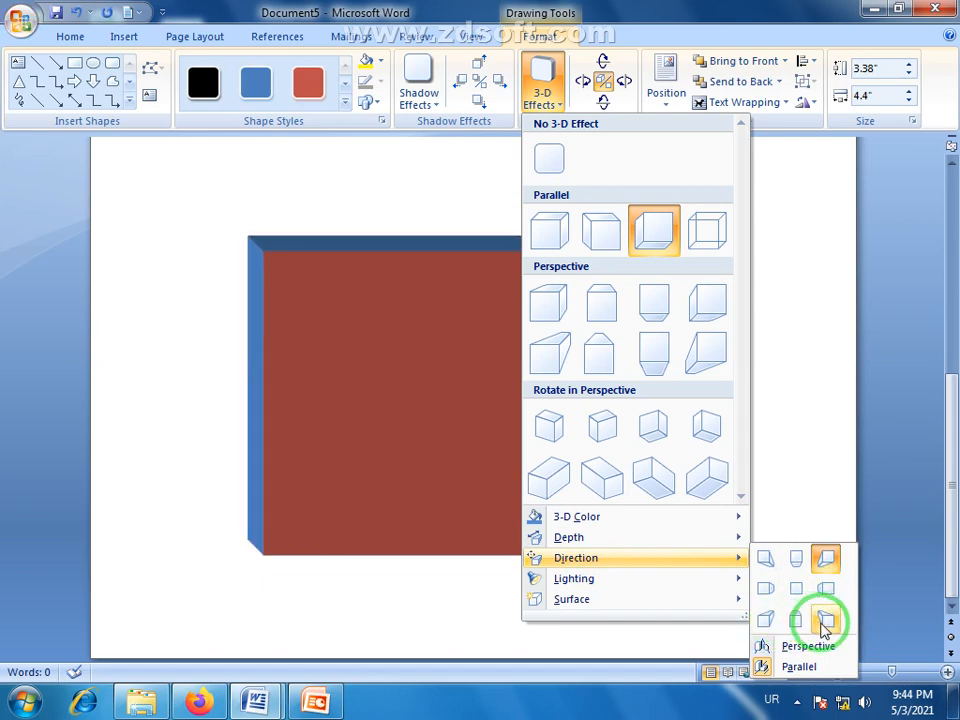
mouse_move(605, 540)
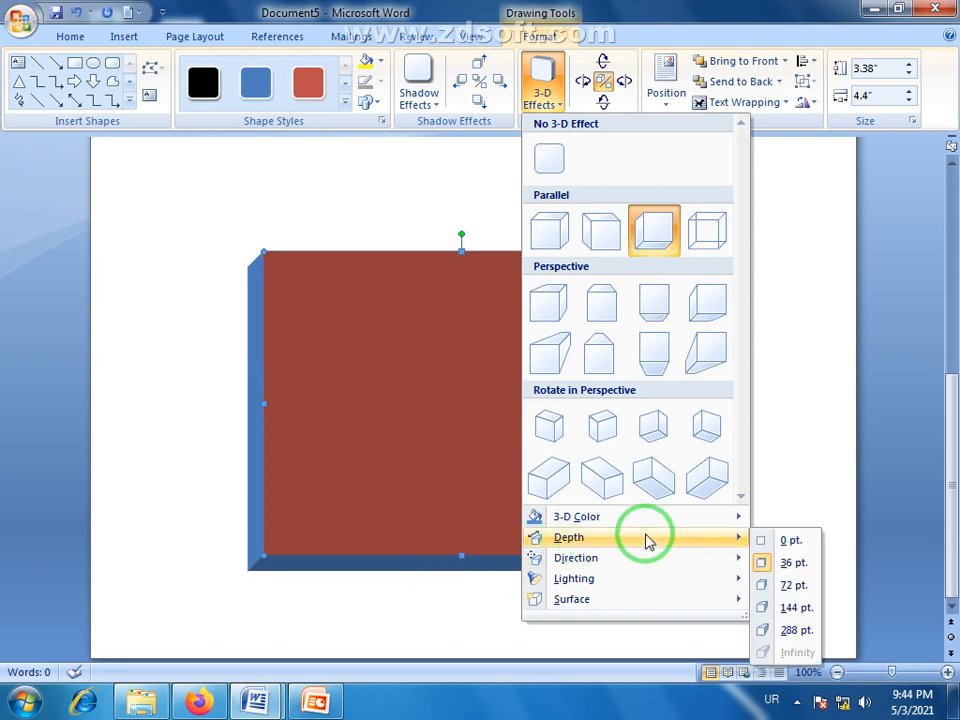
mouse_move(611, 586)
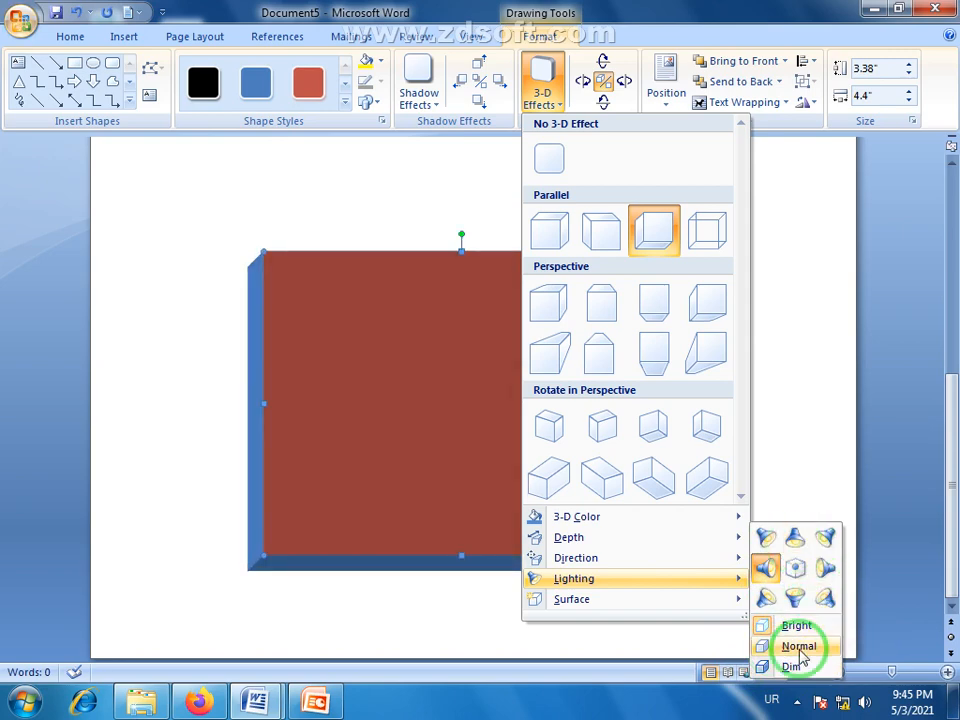
mouse_move(665, 602)
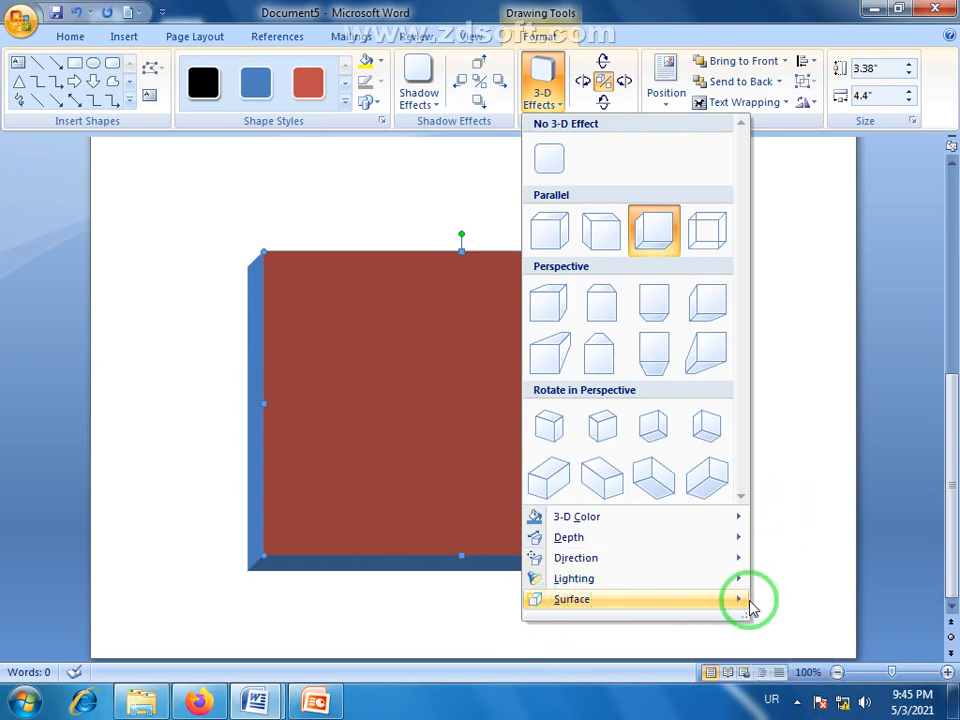
mouse_move(729, 603)
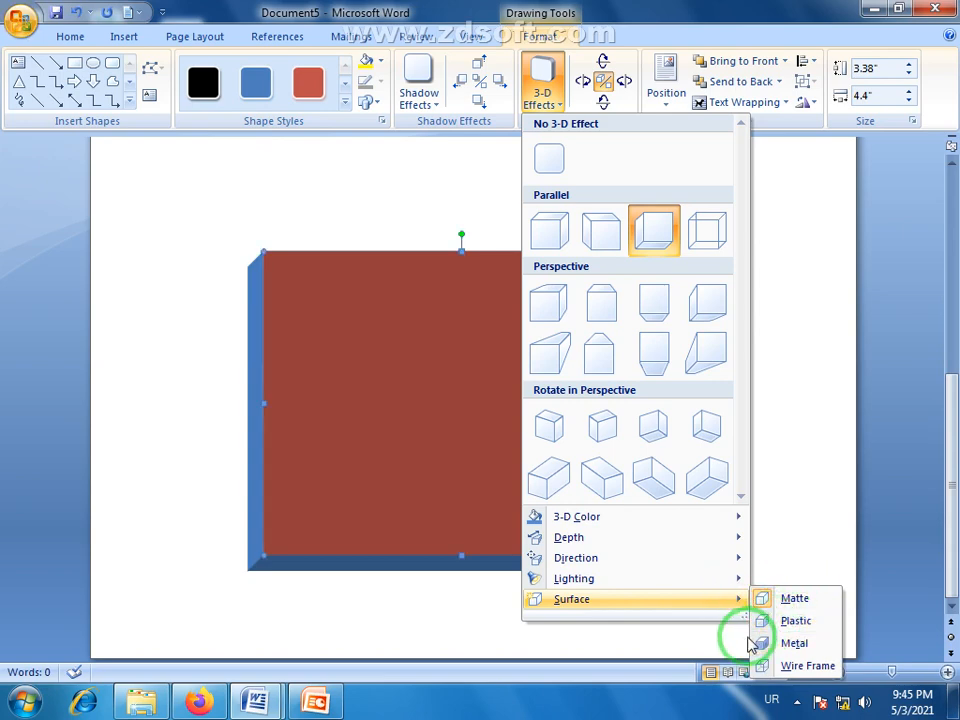
left_click(797, 601)
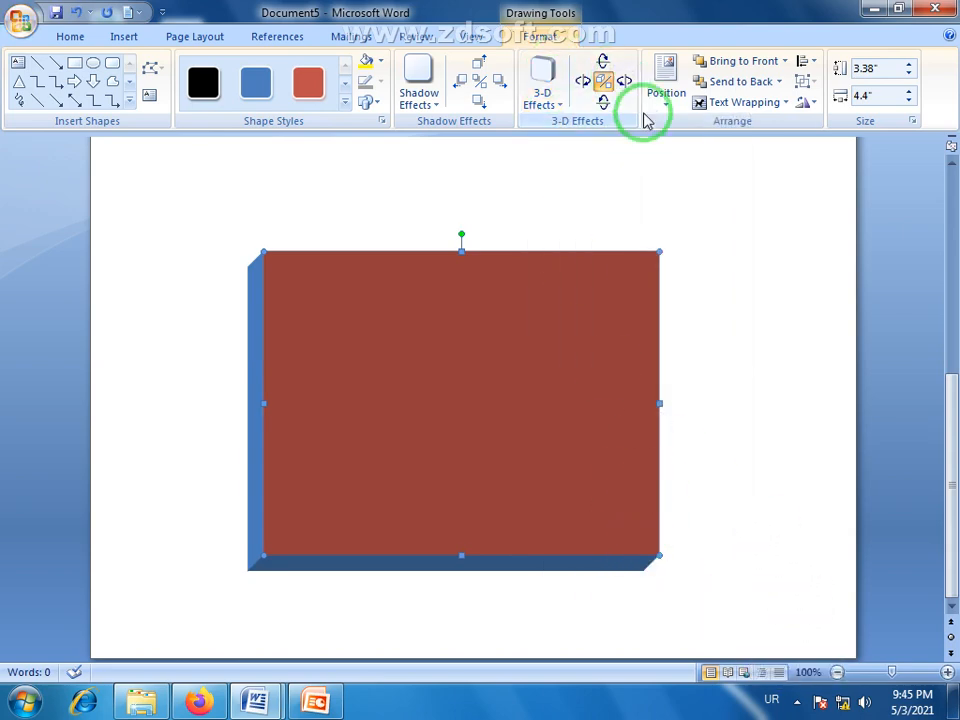
left_click(550, 98)
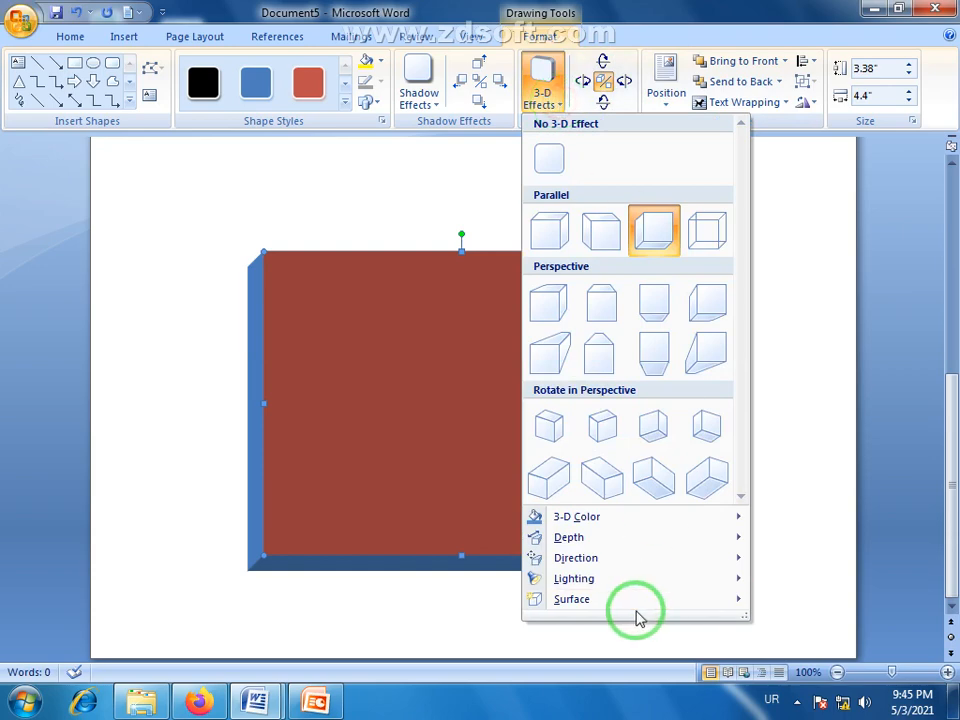
mouse_move(624, 606)
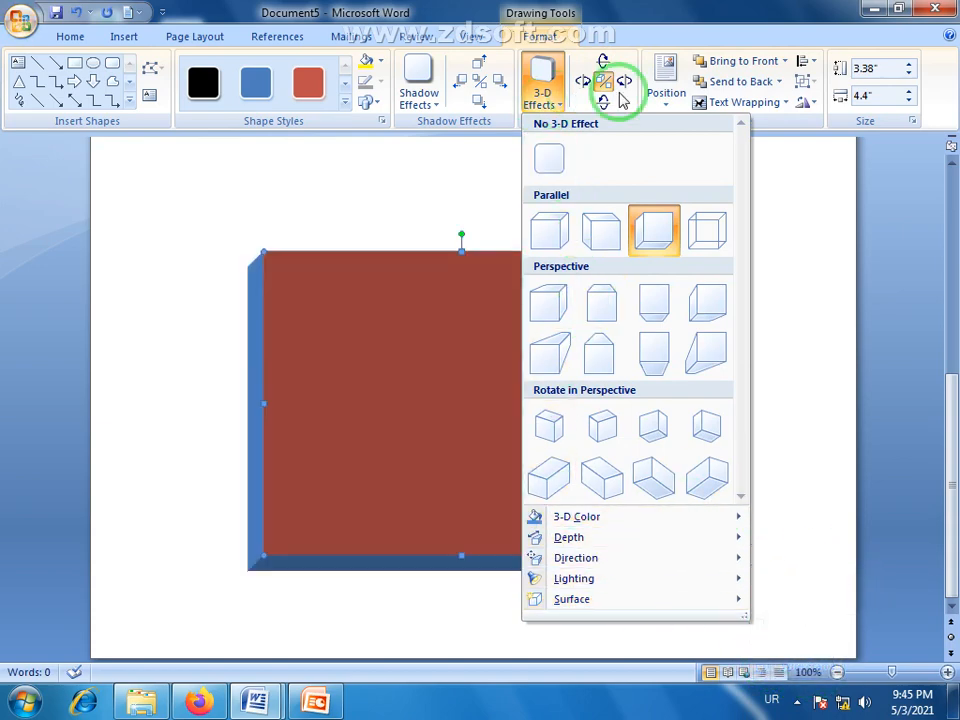
left_click(484, 188)
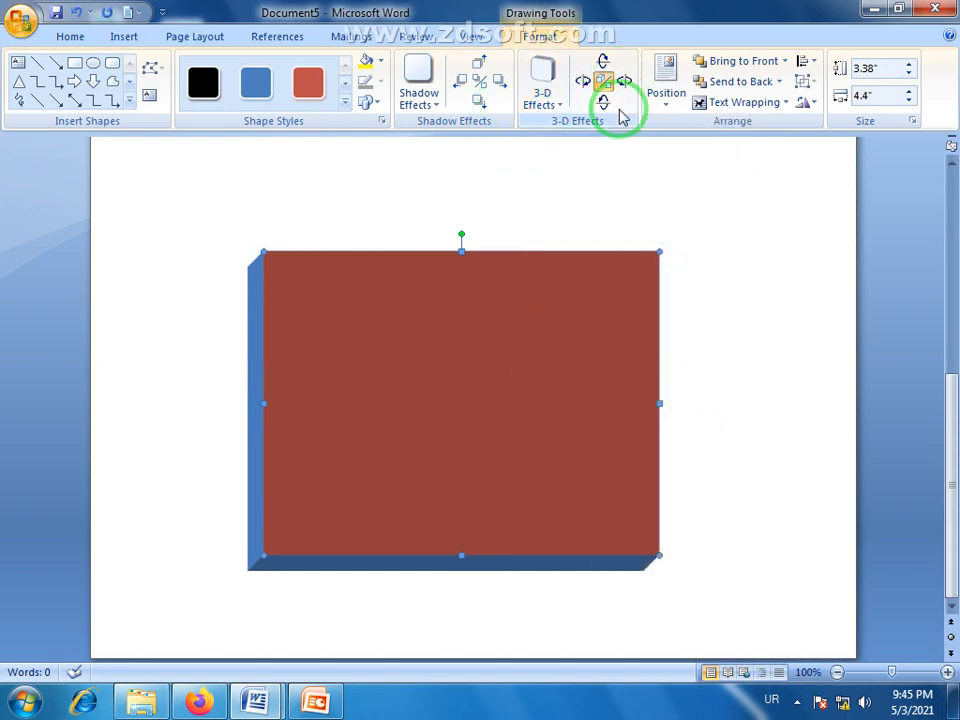
left_click(662, 226)
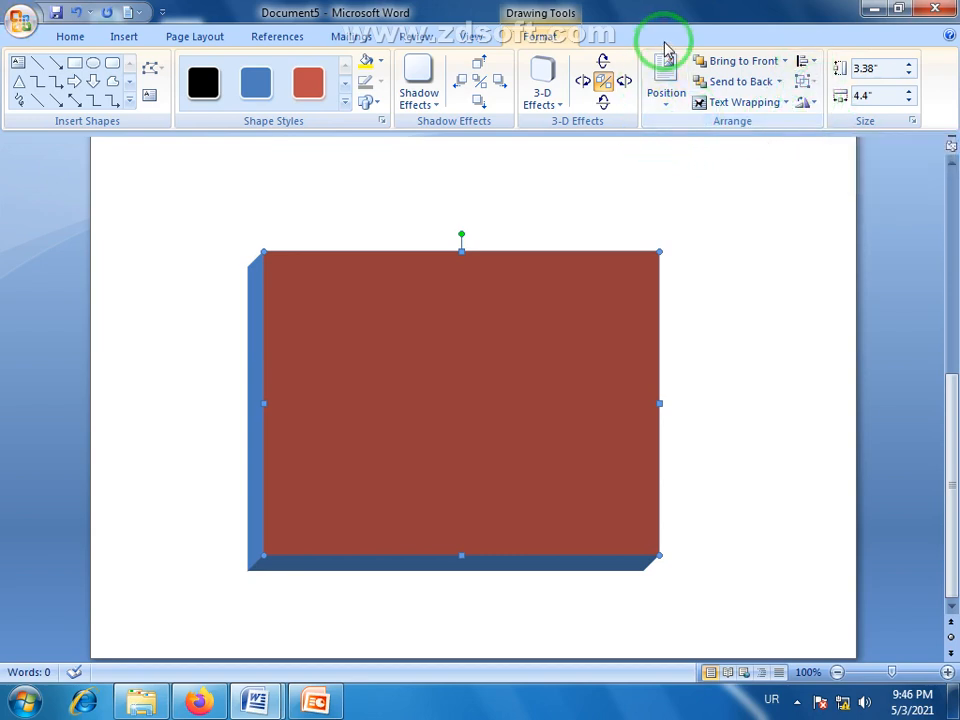
left_click(195, 38)
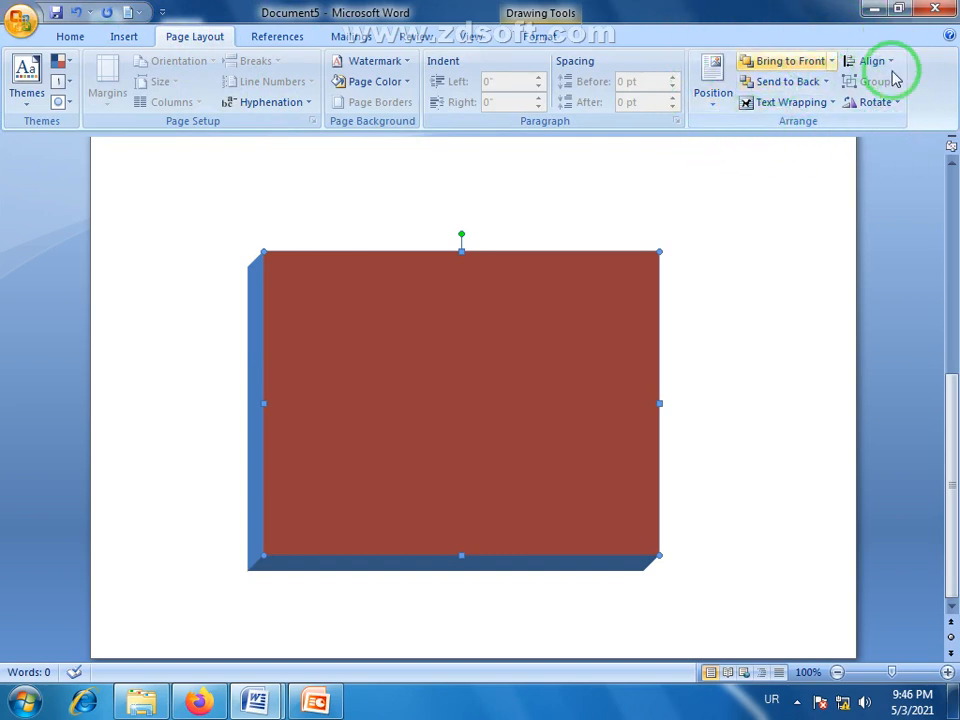
left_click(126, 37)
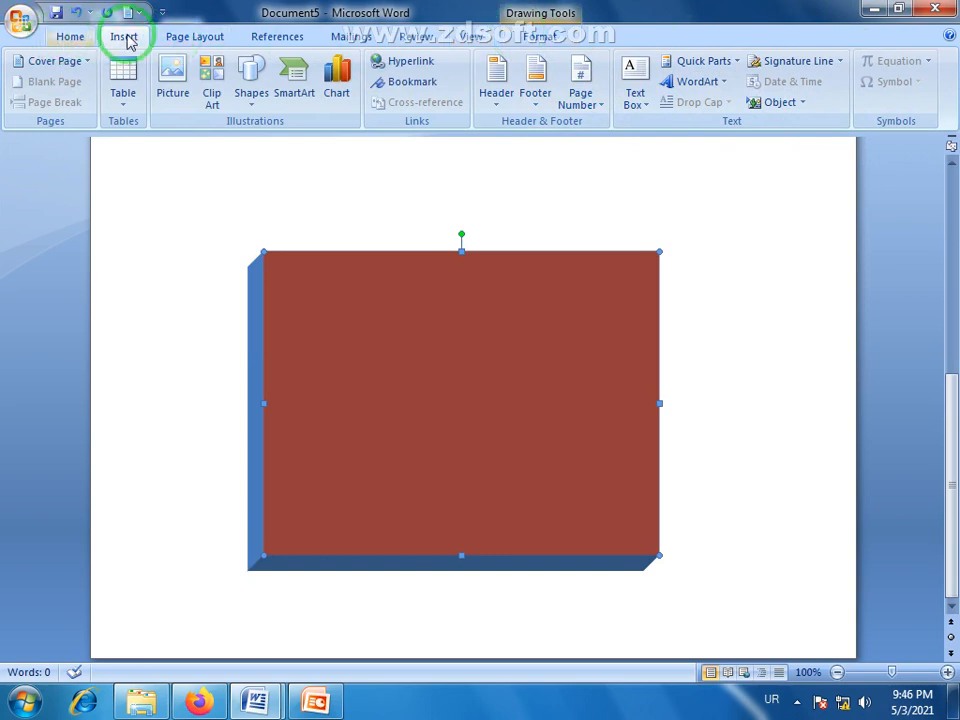
left_click(518, 260)
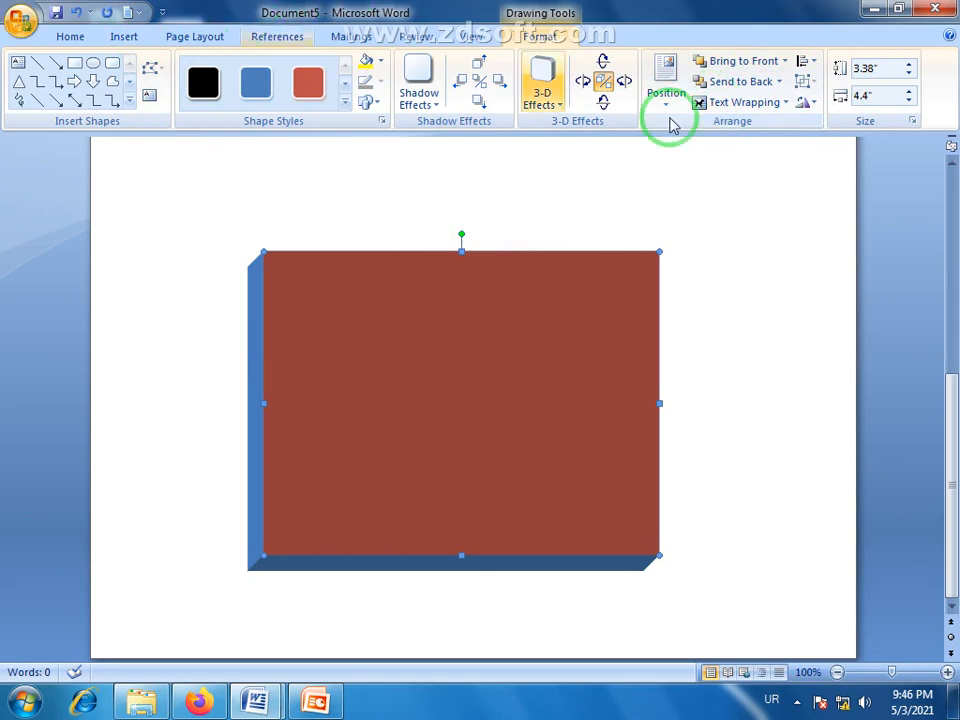
left_click(190, 37)
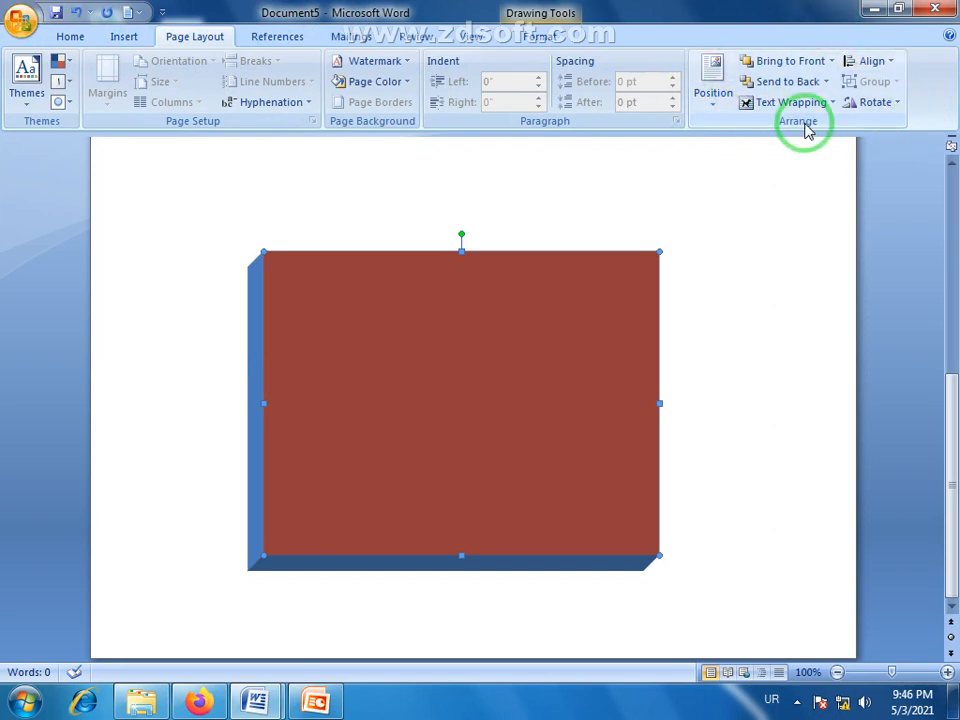
left_click(70, 36)
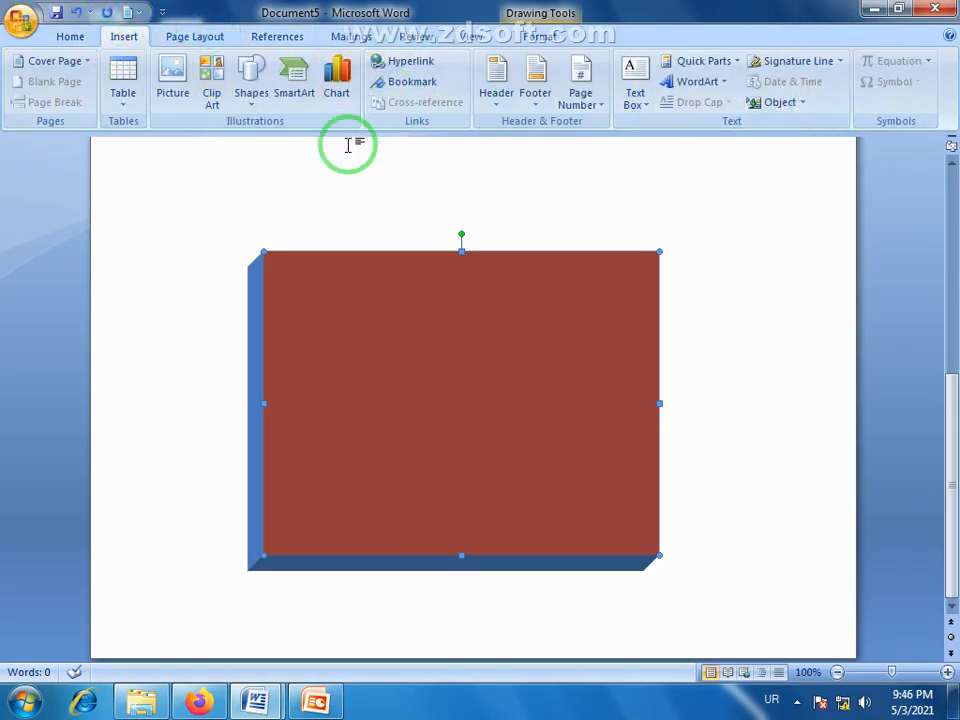
double_click(557, 259)
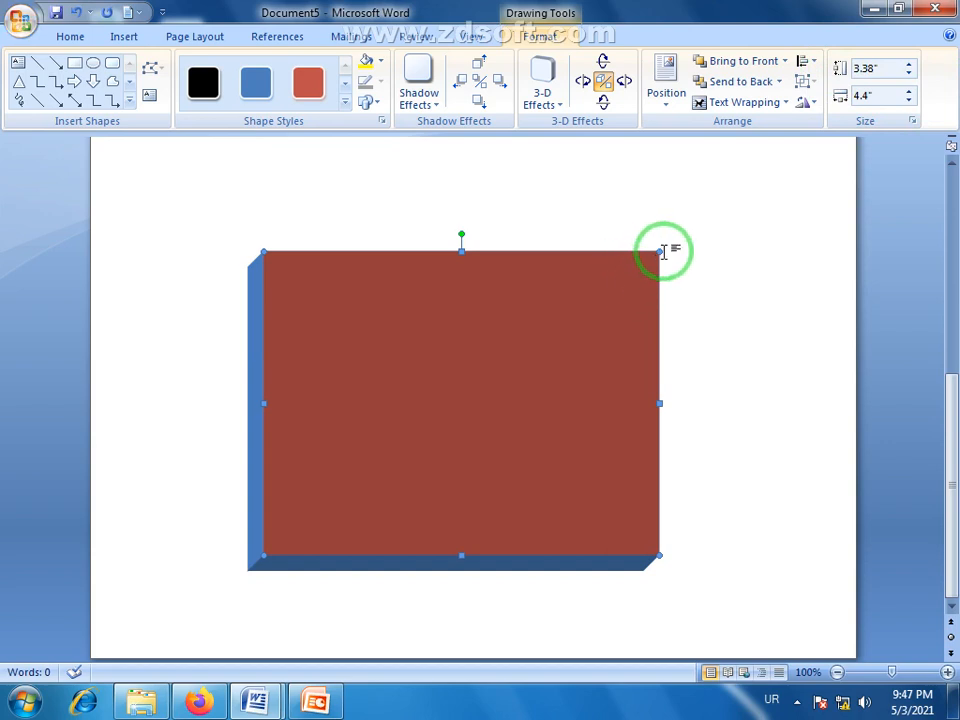
- Shrink the red rectangle freehand to about 2.76" wide by 2.15" high and move it up toward the middle of the page
left_click_drag(657, 251, 512, 362)
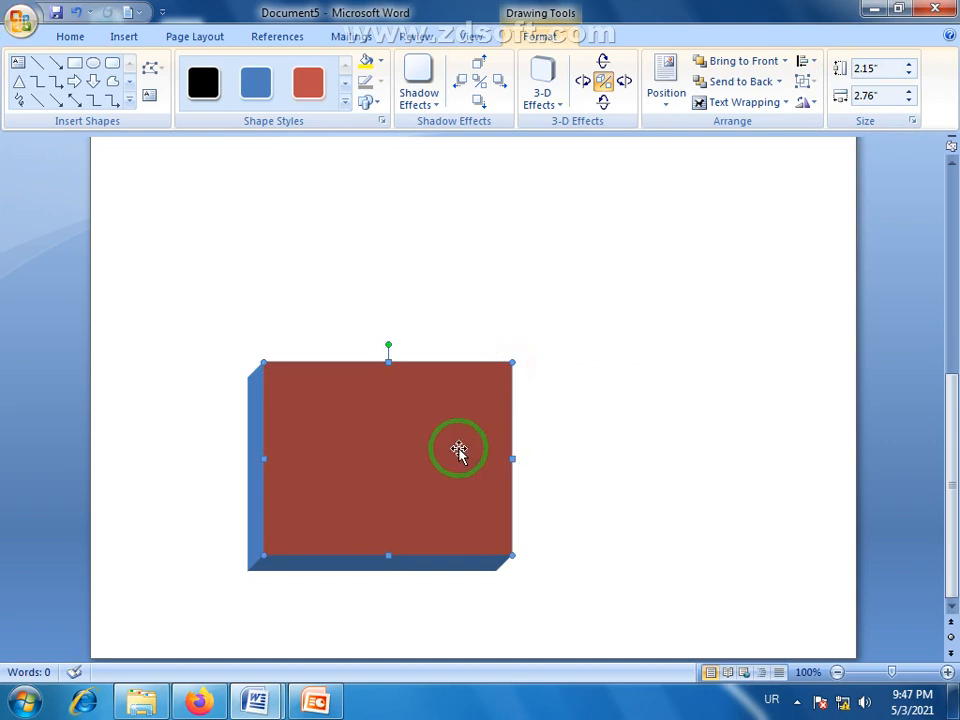
left_click_drag(452, 435, 570, 330)
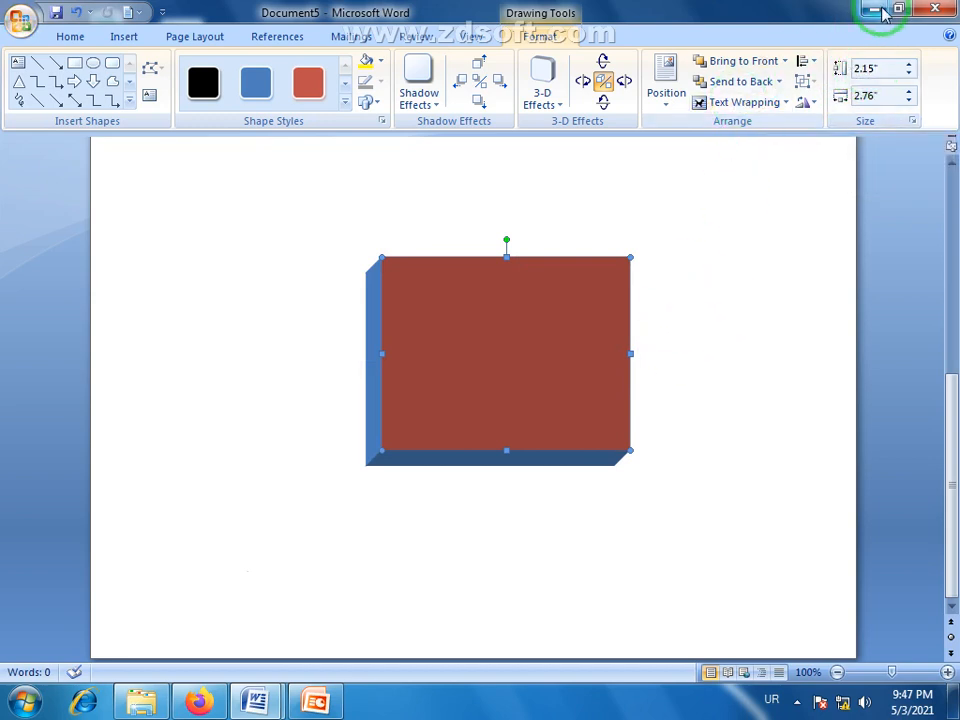
- Set the red rectangle's height to 3" and its width to 5"
left_click(876, 68)
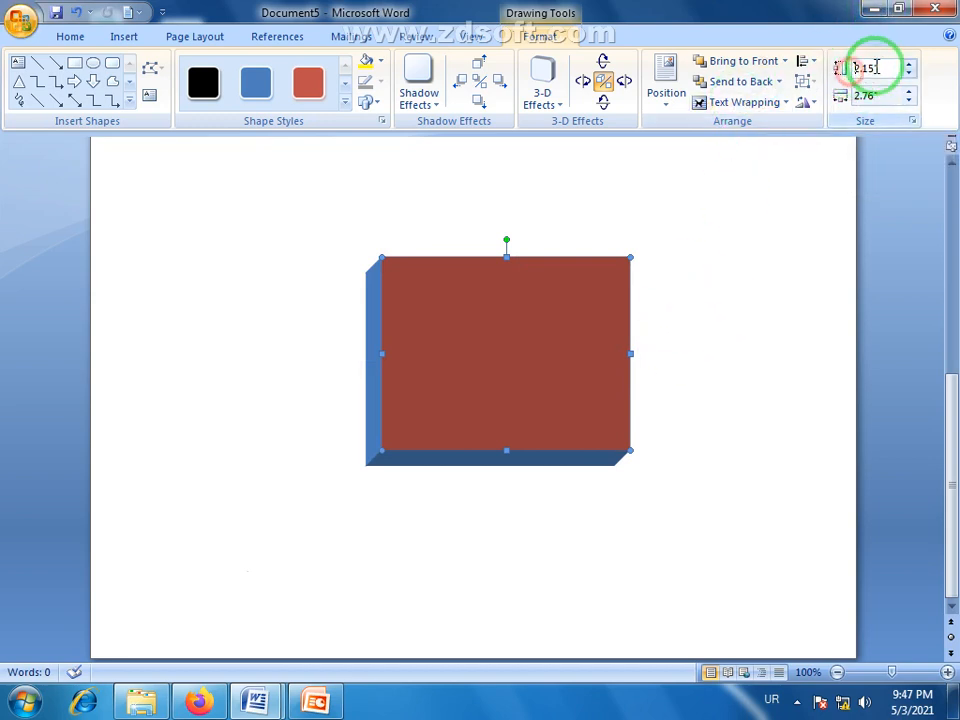
left_click_drag(873, 67, 850, 72)
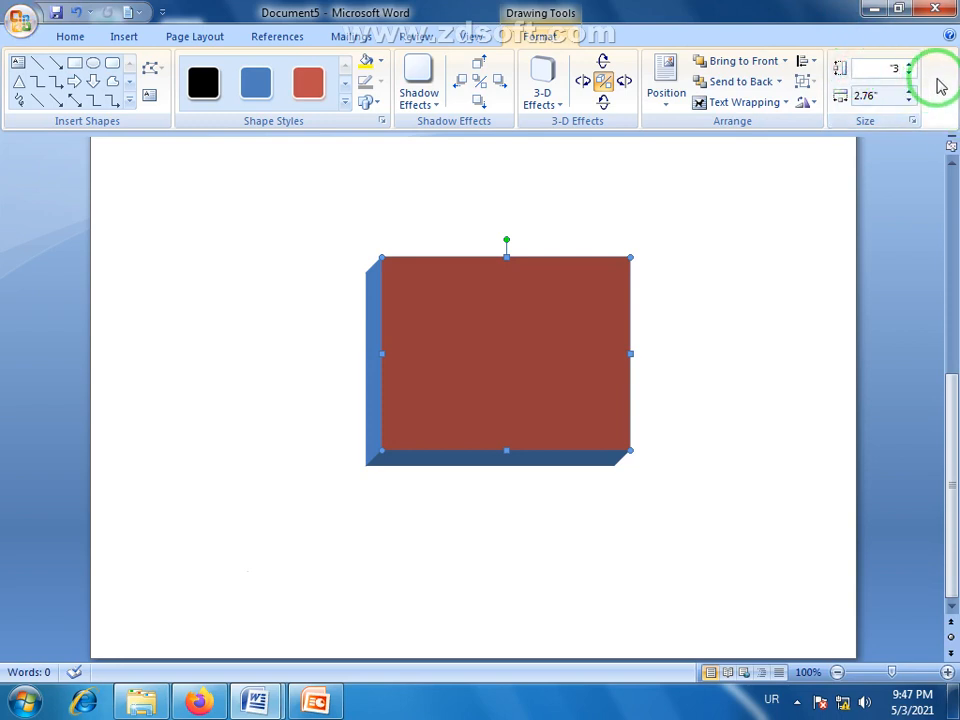
type("3")
key("Return")
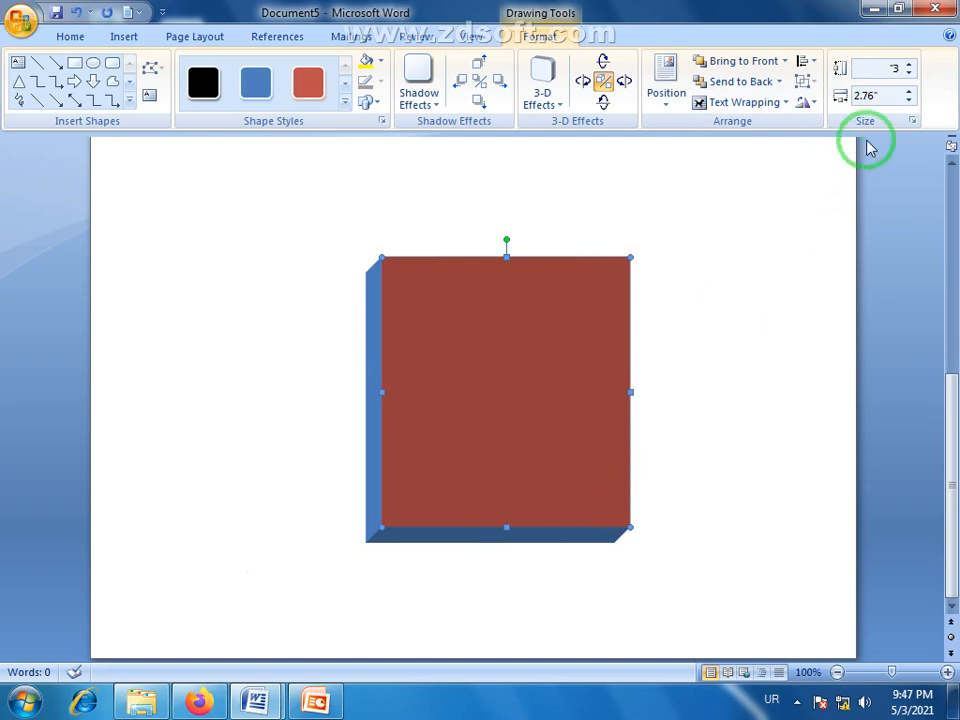
left_click(872, 96)
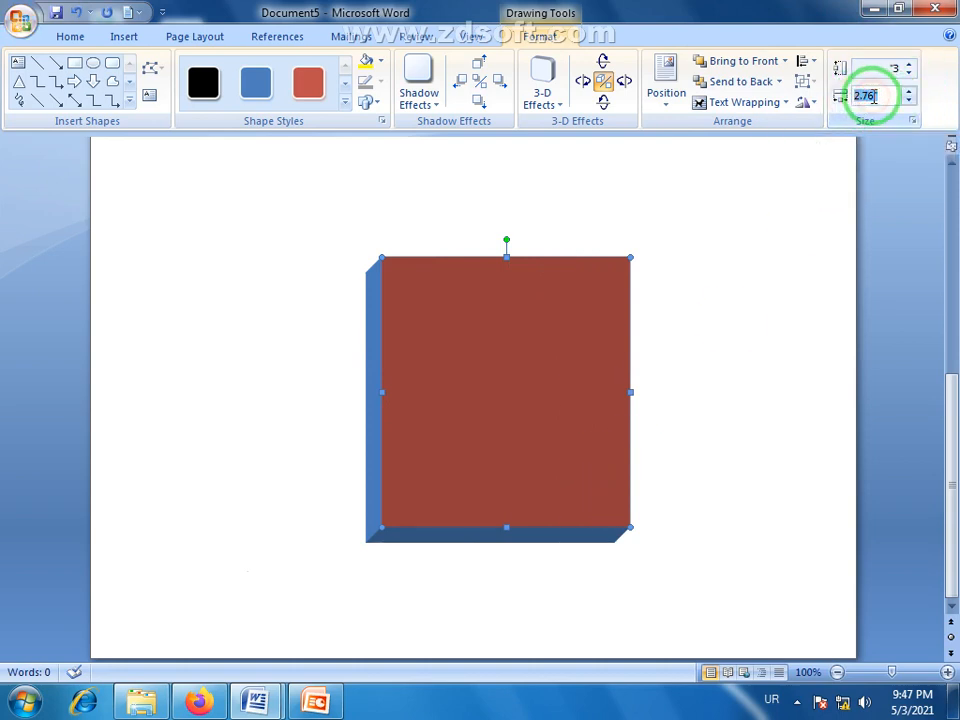
type("5")
key("Return")
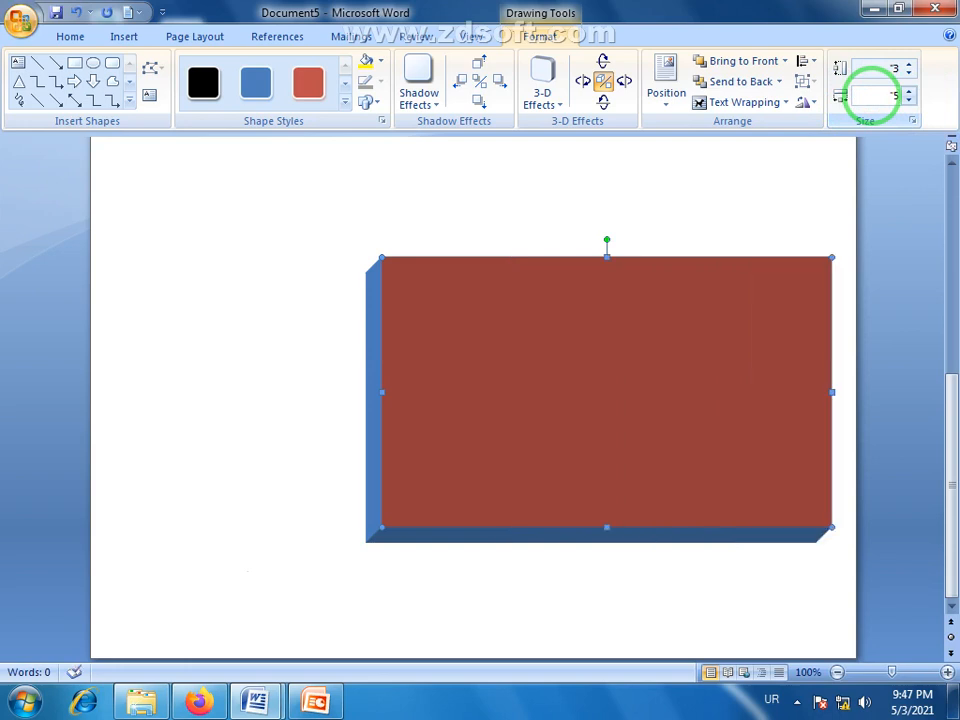
- Move the red rectangle to the horizontal center of the page and shrink it slightly from its upper-right corner to about 4.95" by 2.94"
left_click_drag(681, 341, 549, 304)
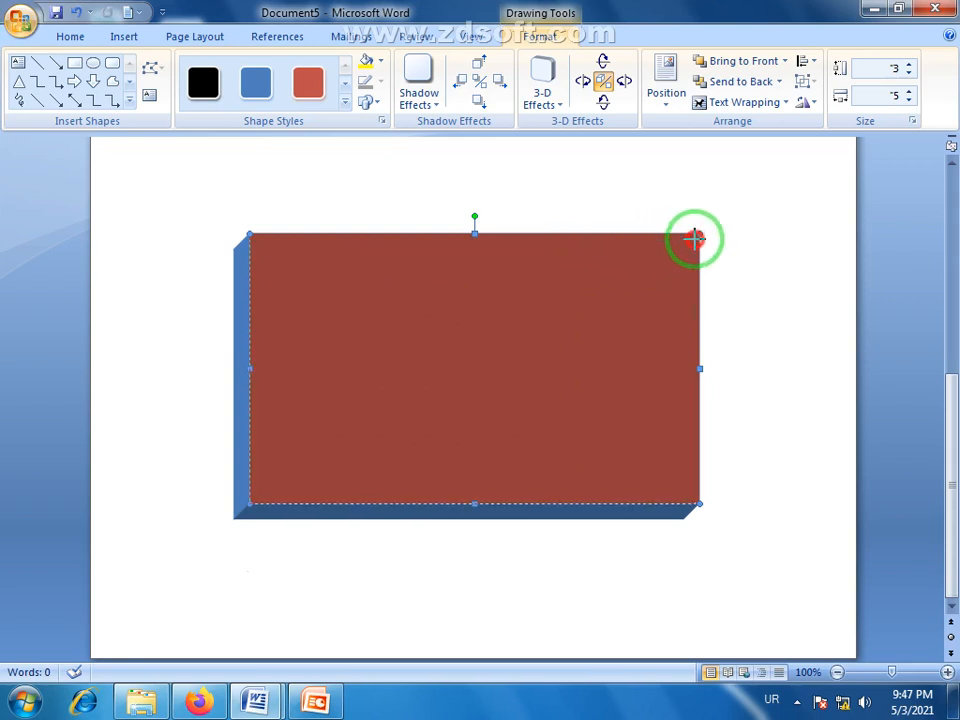
left_click_drag(697, 234, 694, 239)
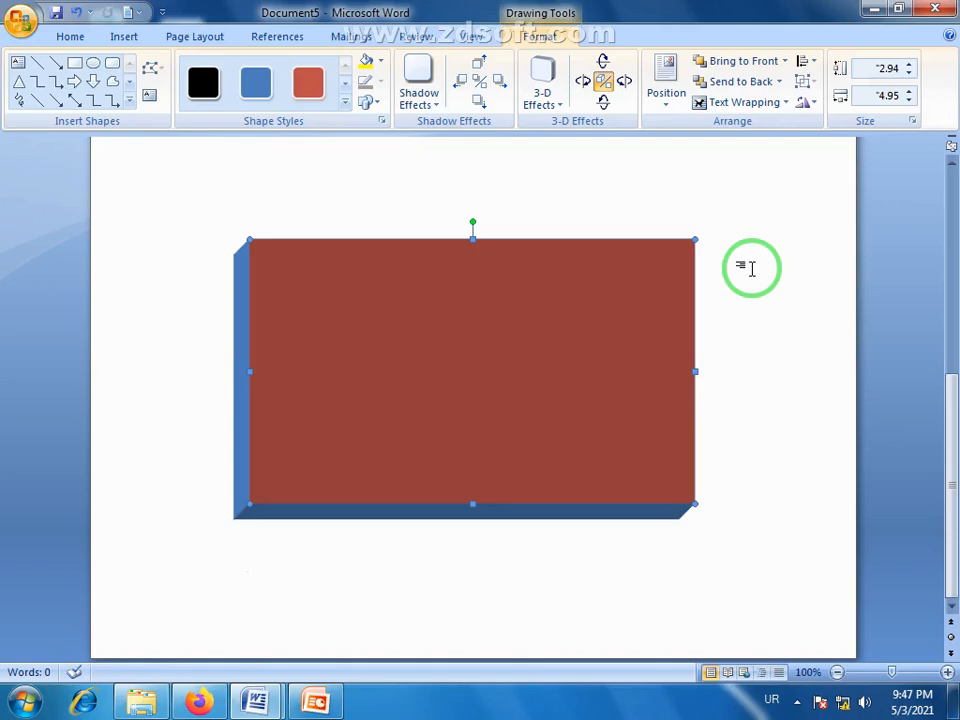
left_click(114, 44)
left_click(250, 108)
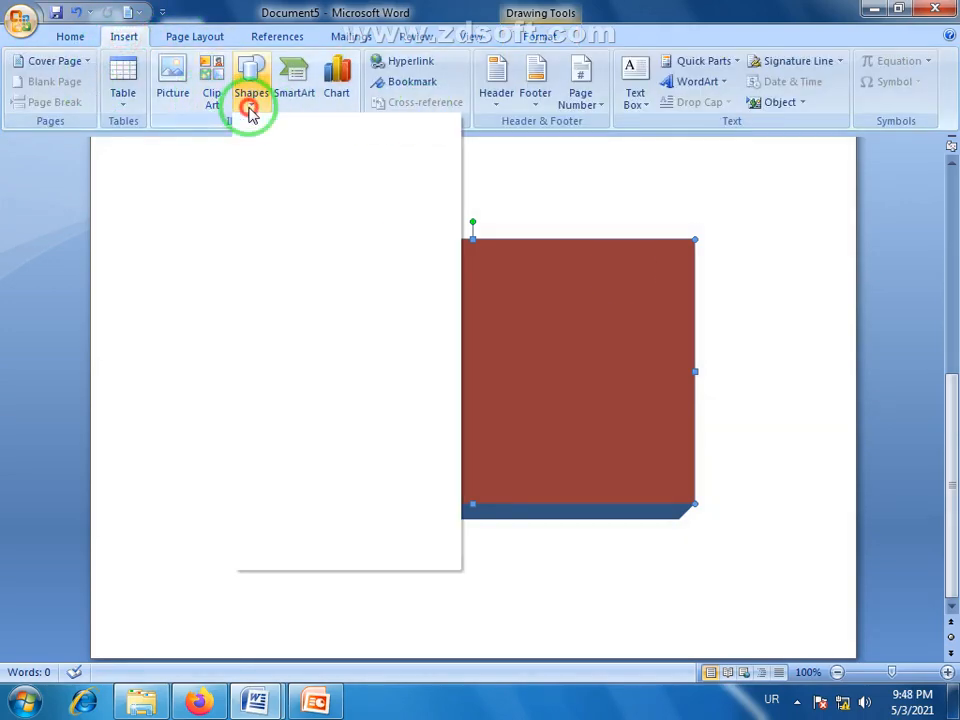
left_click(197, 182)
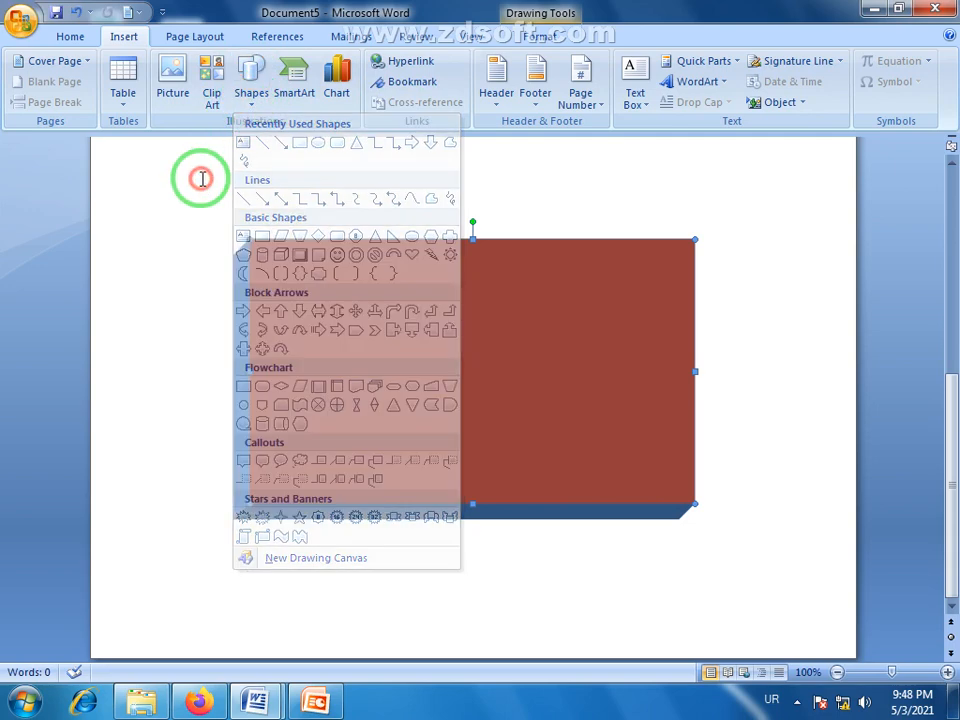